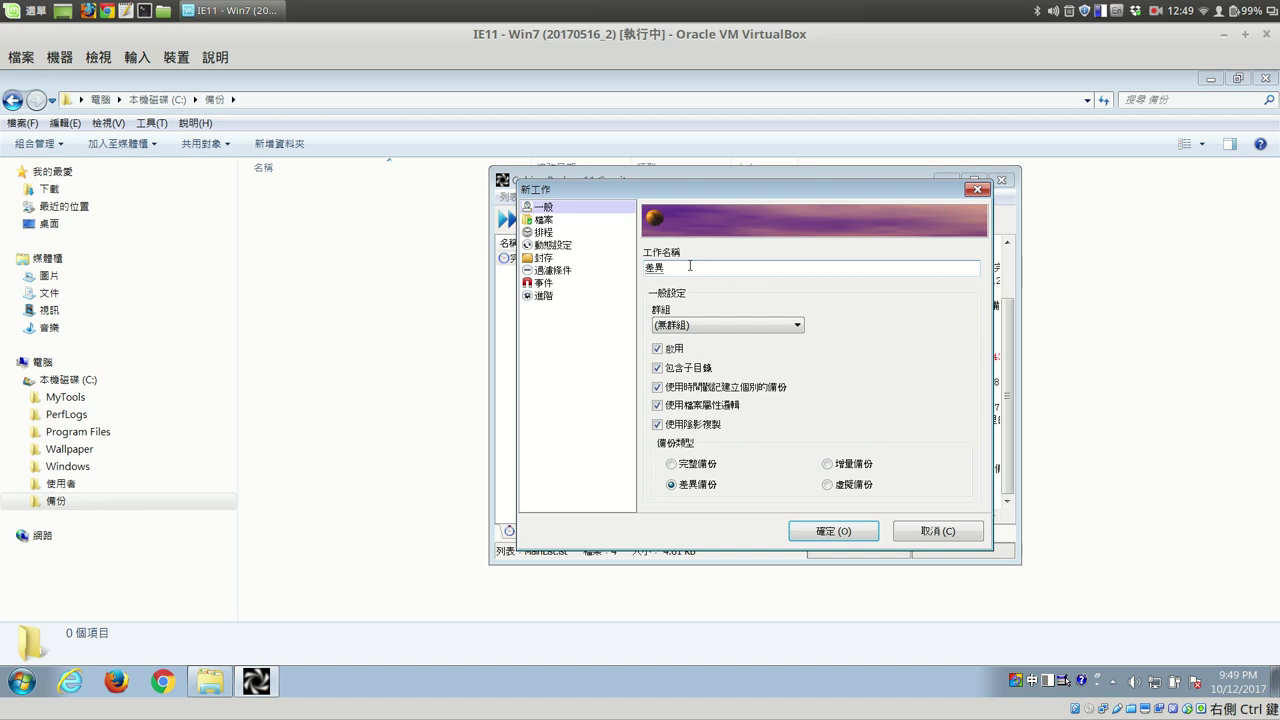
- Name the new task 差異備份 with the differential backup type, and bring up its file settings
{"action": "key", "text": "Return"}
{"action": "key", "text": "BackSpace"}
{"action": "key", "text": "BackSpace"}
{"action": "type", "text": "被"}
{"action": "type", "text": "份"}
{"action": "key", "text": "Return"}
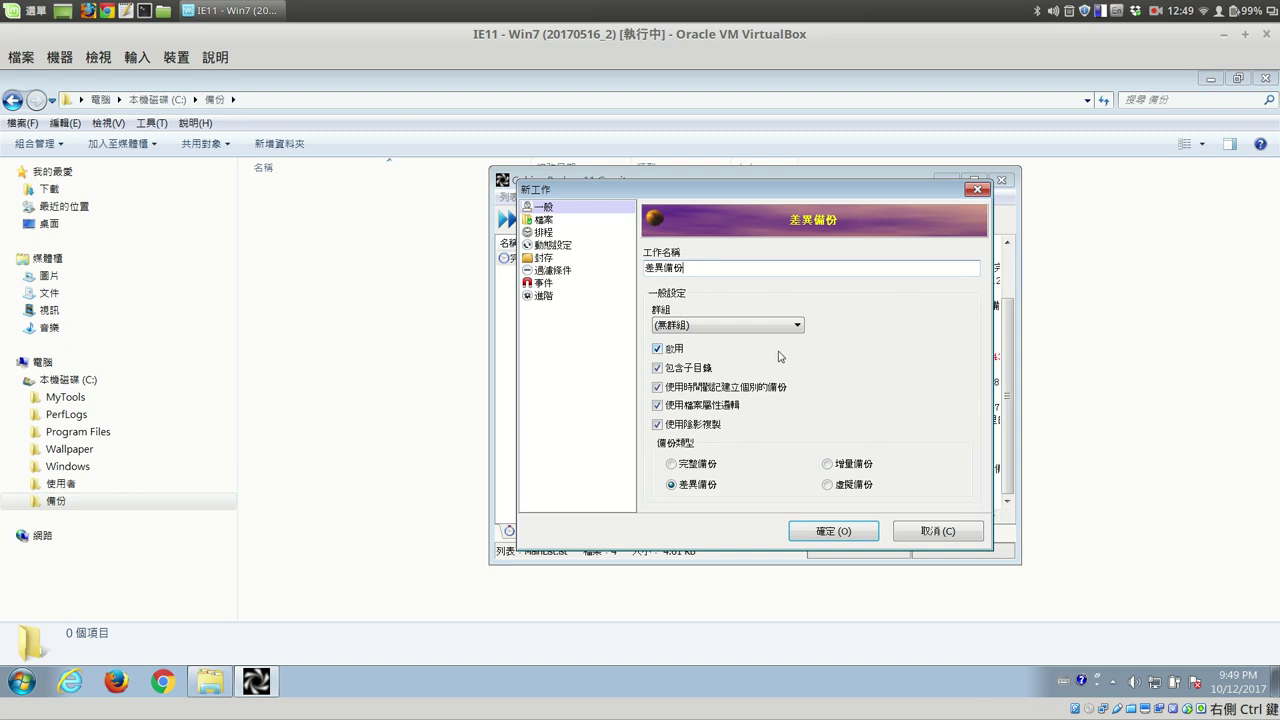
{"action": "left_click", "coordinate": [697, 485]}
{"action": "left_click", "coordinate": [541, 221]}
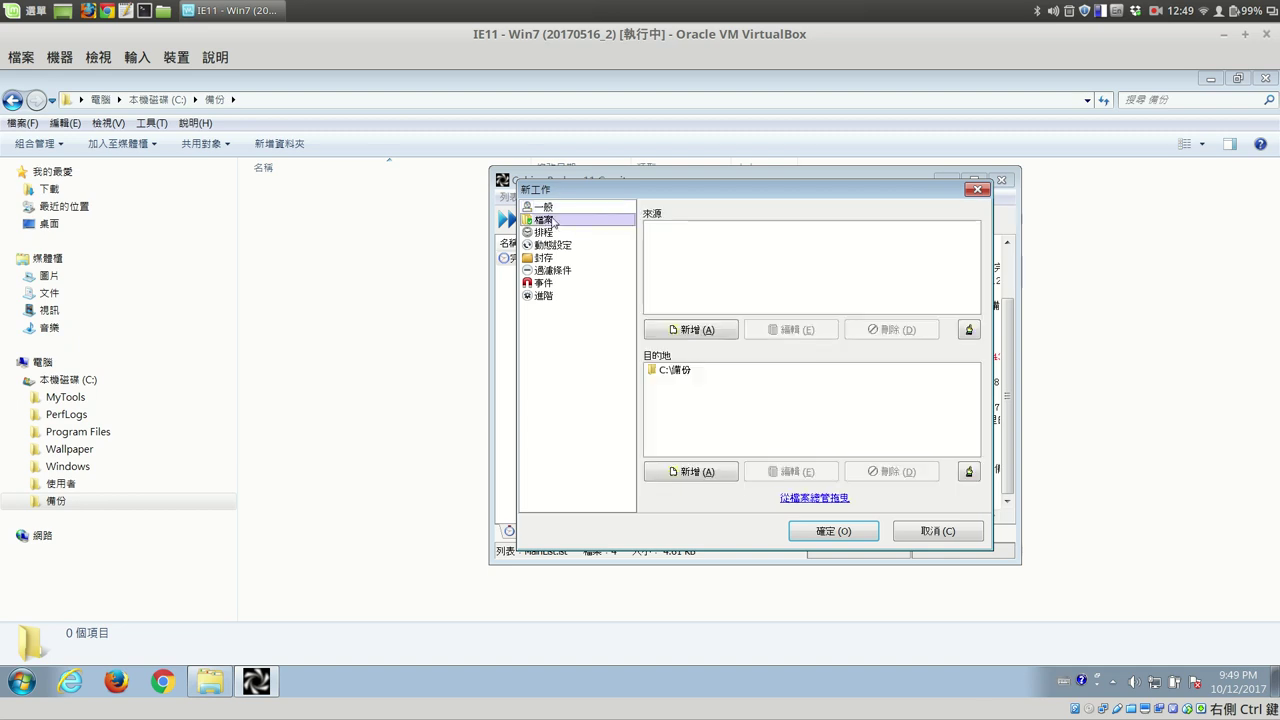
{"action": "left_click", "coordinate": [693, 334]}
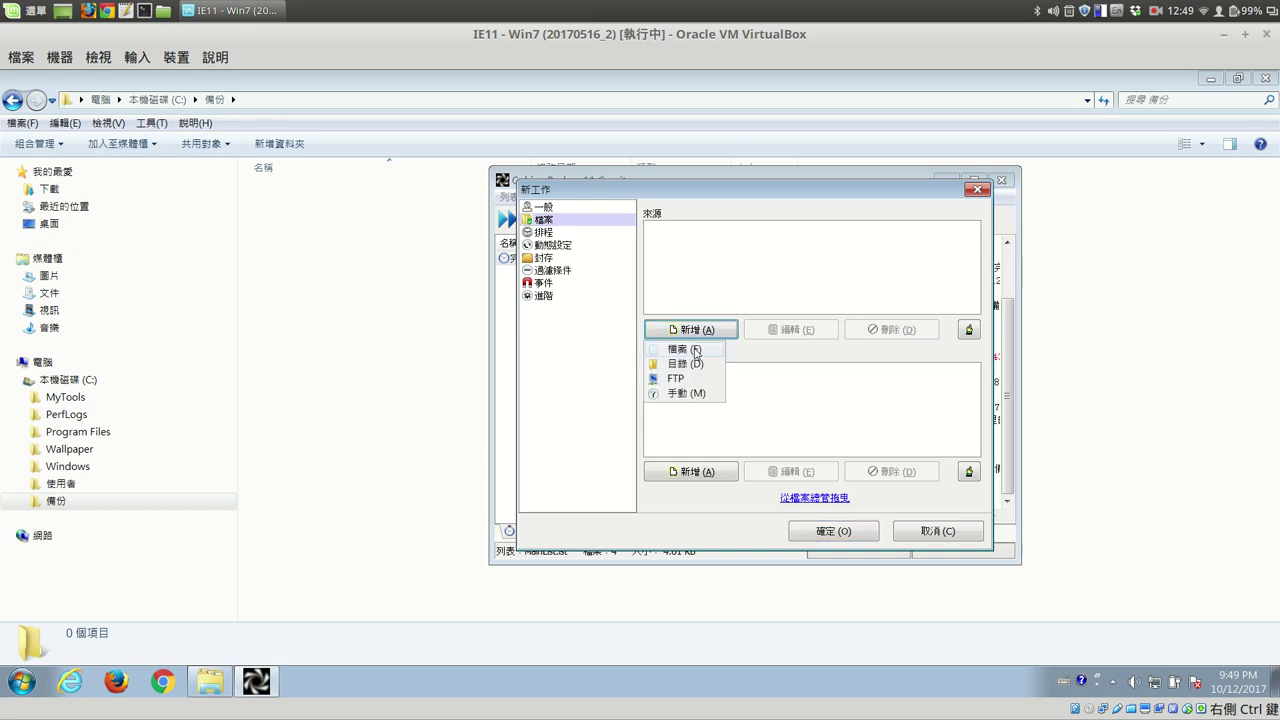
{"action": "left_click", "coordinate": [704, 342]}
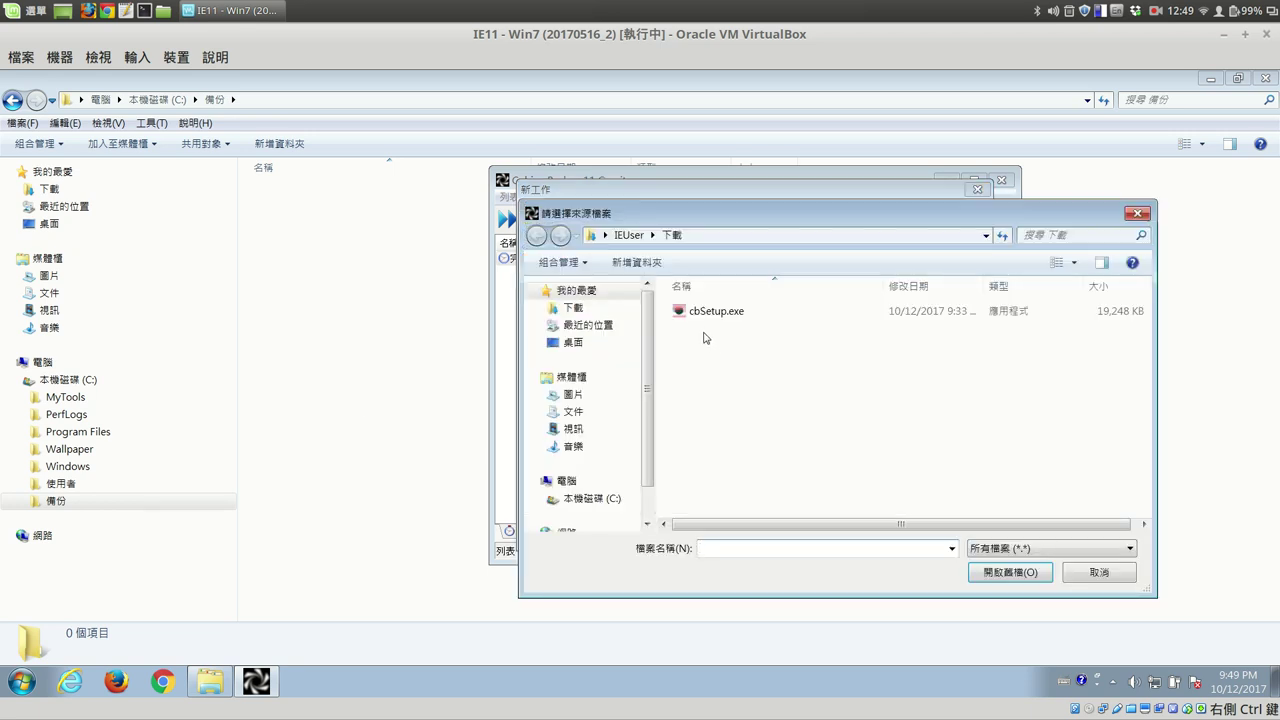
{"action": "left_click", "coordinate": [590, 498]}
{"action": "left_click", "coordinate": [1005, 577]}
{"action": "left_click", "coordinate": [1080, 578]}
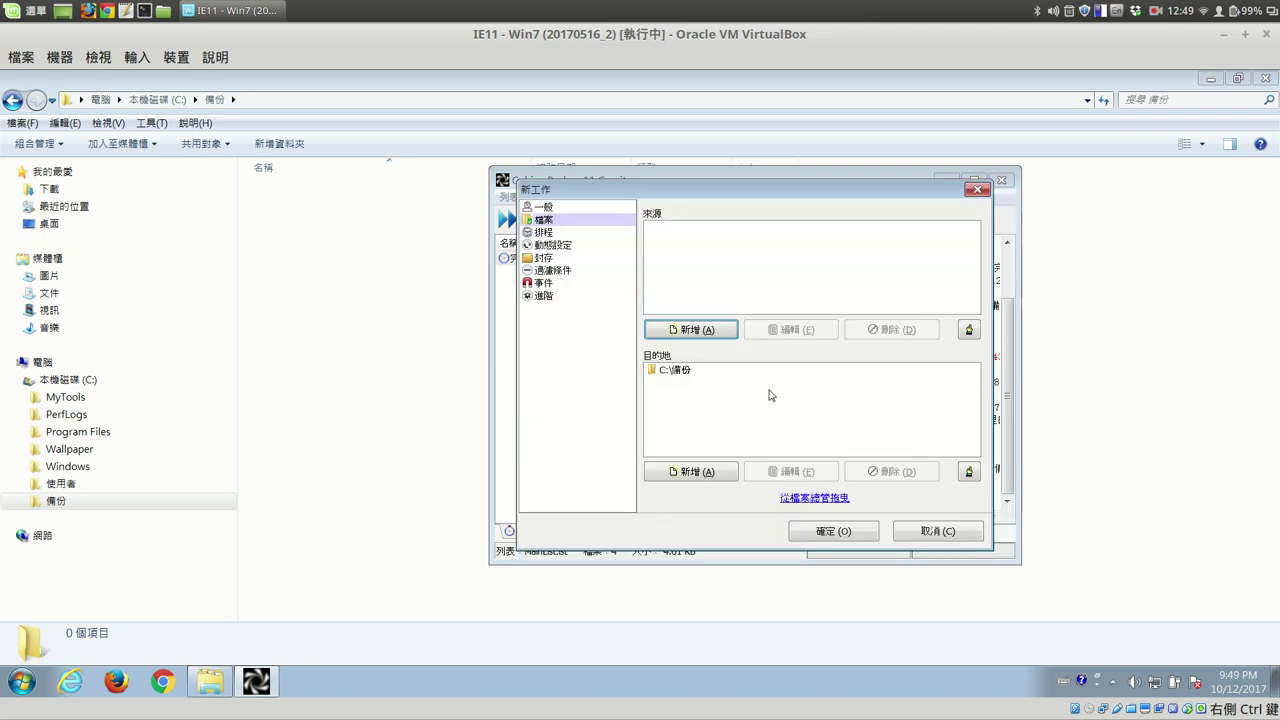
- Add the directory C:\MyTools as the task's backup source
{"action": "left_click", "coordinate": [702, 330]}
{"action": "left_click", "coordinate": [693, 366]}
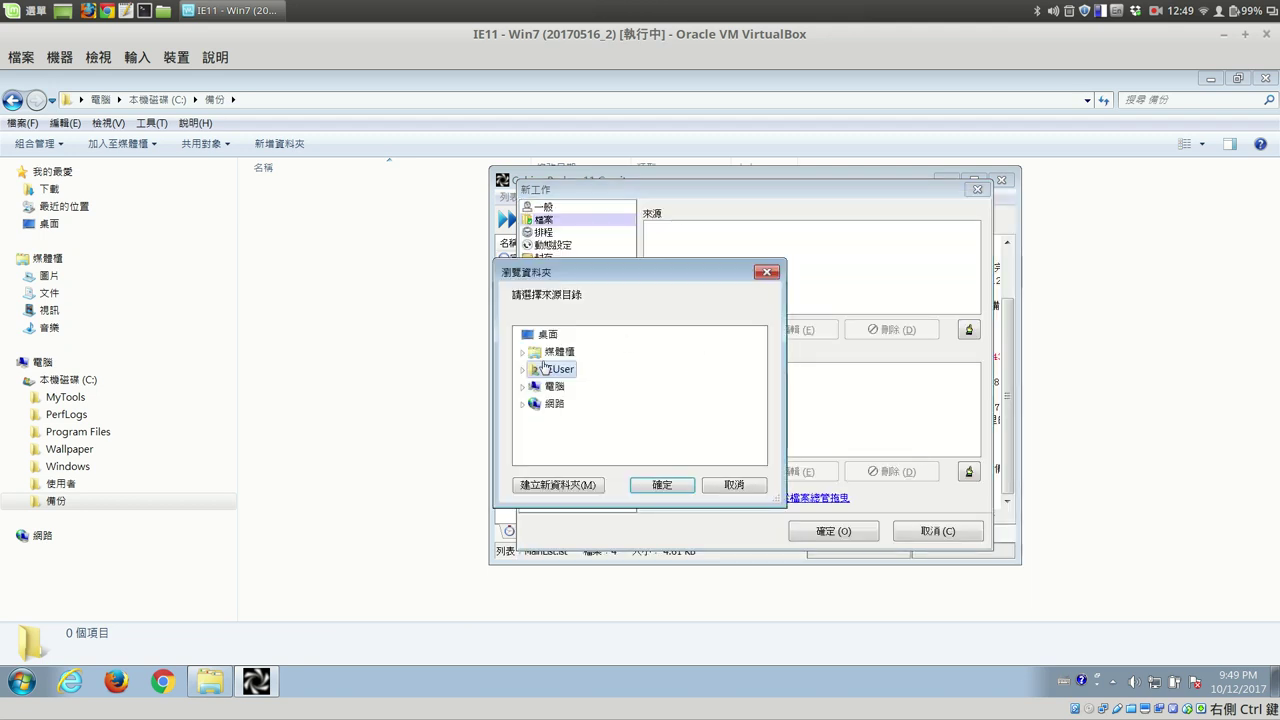
{"action": "left_click", "coordinate": [523, 386]}
{"action": "double_click", "coordinate": [565, 404]}
{"action": "left_click", "coordinate": [578, 421]}
{"action": "left_click", "coordinate": [662, 484]}
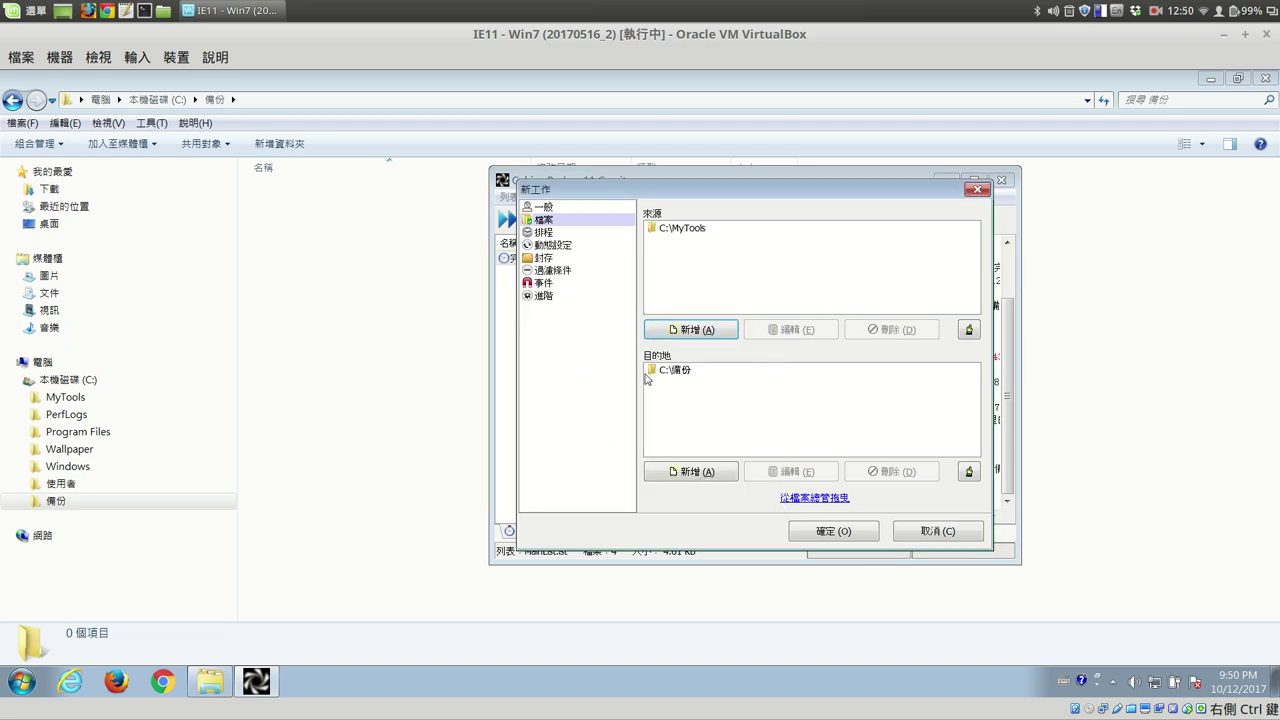
- Review the task's schedule, backup retention counts, archive, filter, event and advanced settings
{"action": "left_click", "coordinate": [560, 234]}
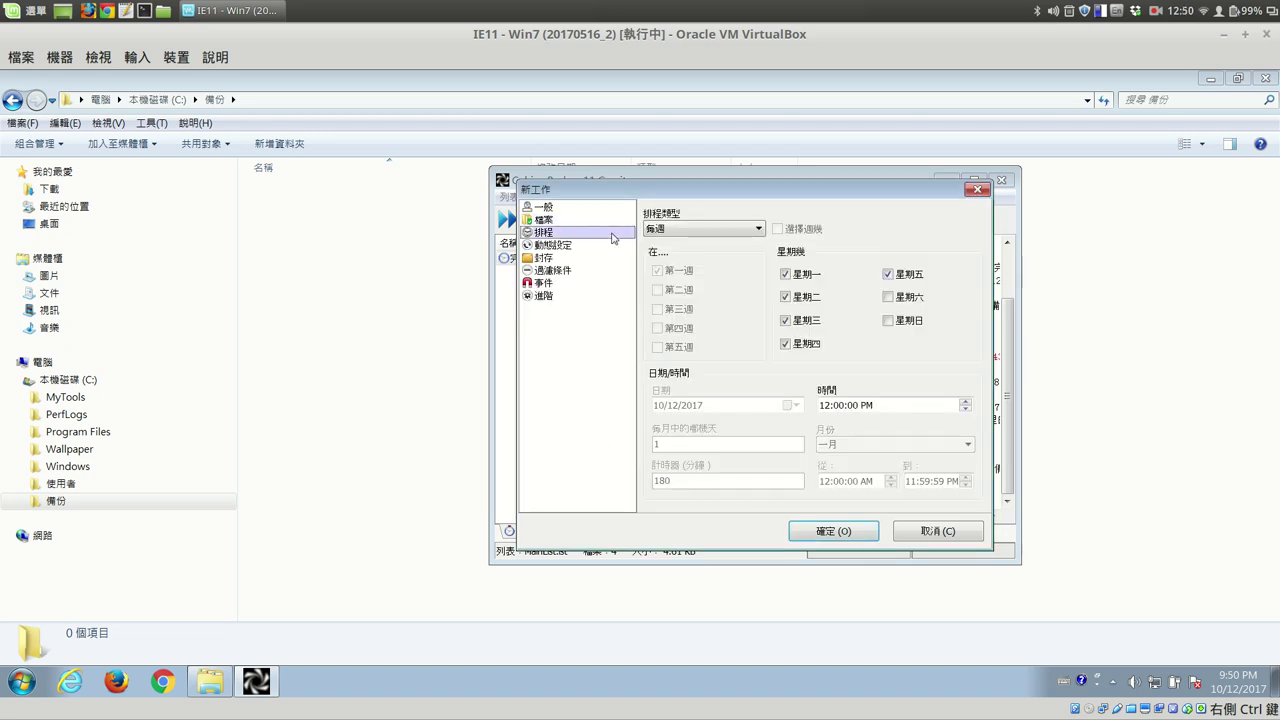
{"action": "left_click", "coordinate": [557, 247]}
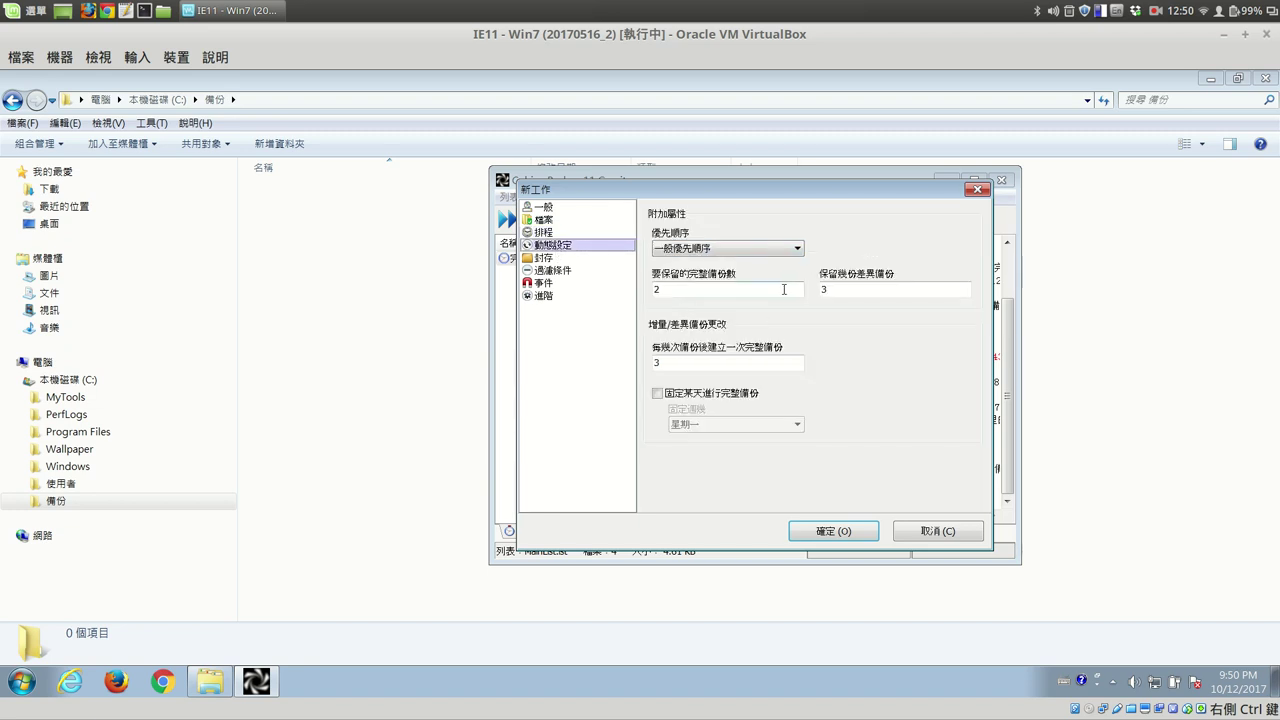
{"action": "double_click", "coordinate": [669, 292]}
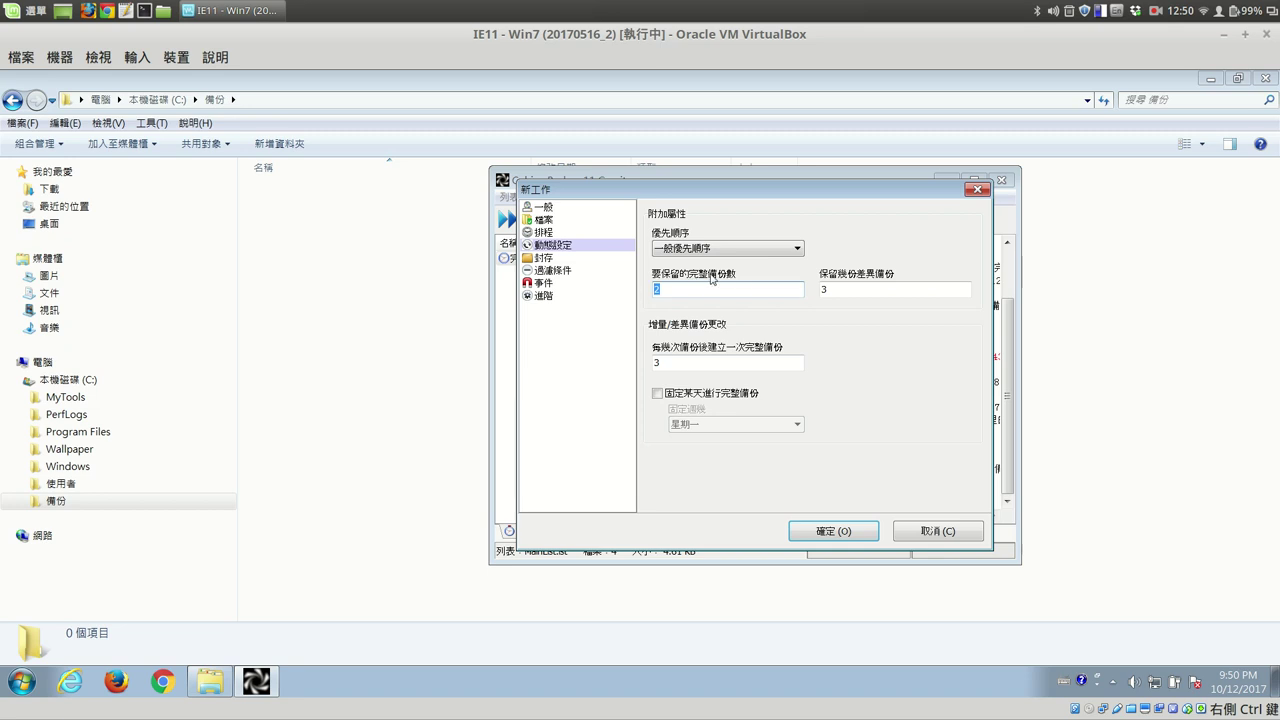
{"action": "double_click", "coordinate": [860, 288]}
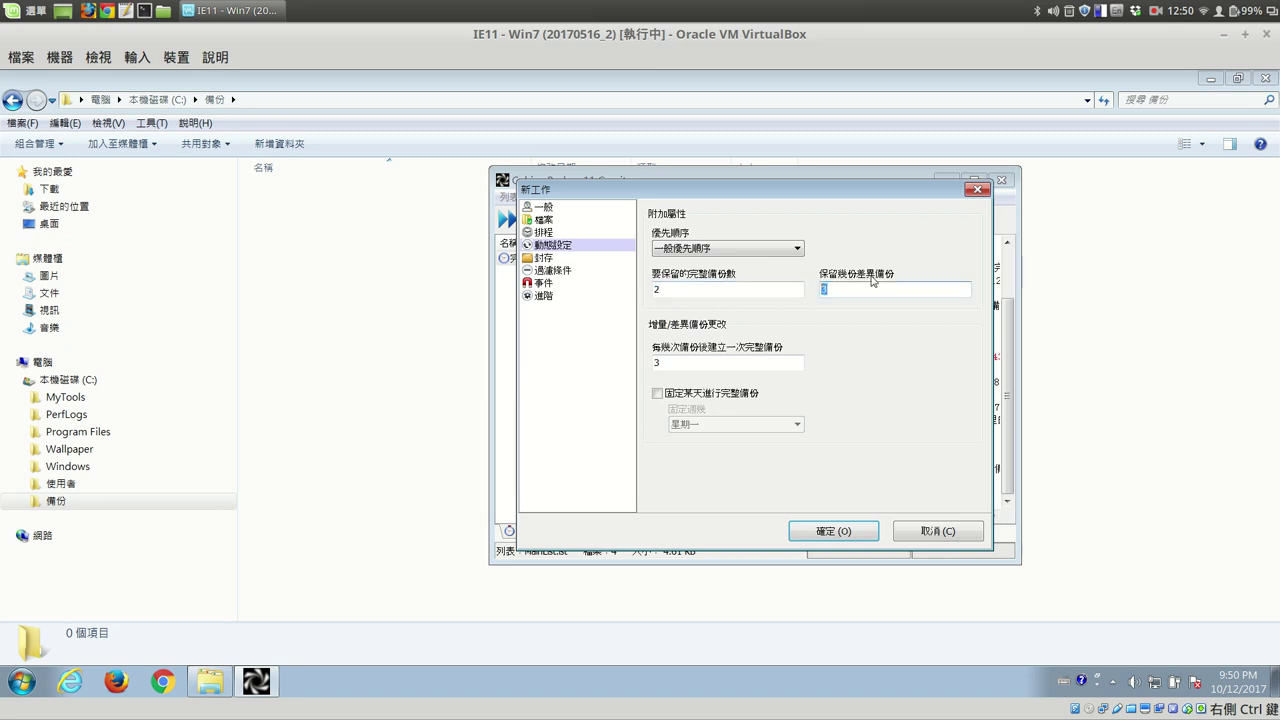
{"action": "double_click", "coordinate": [676, 358]}
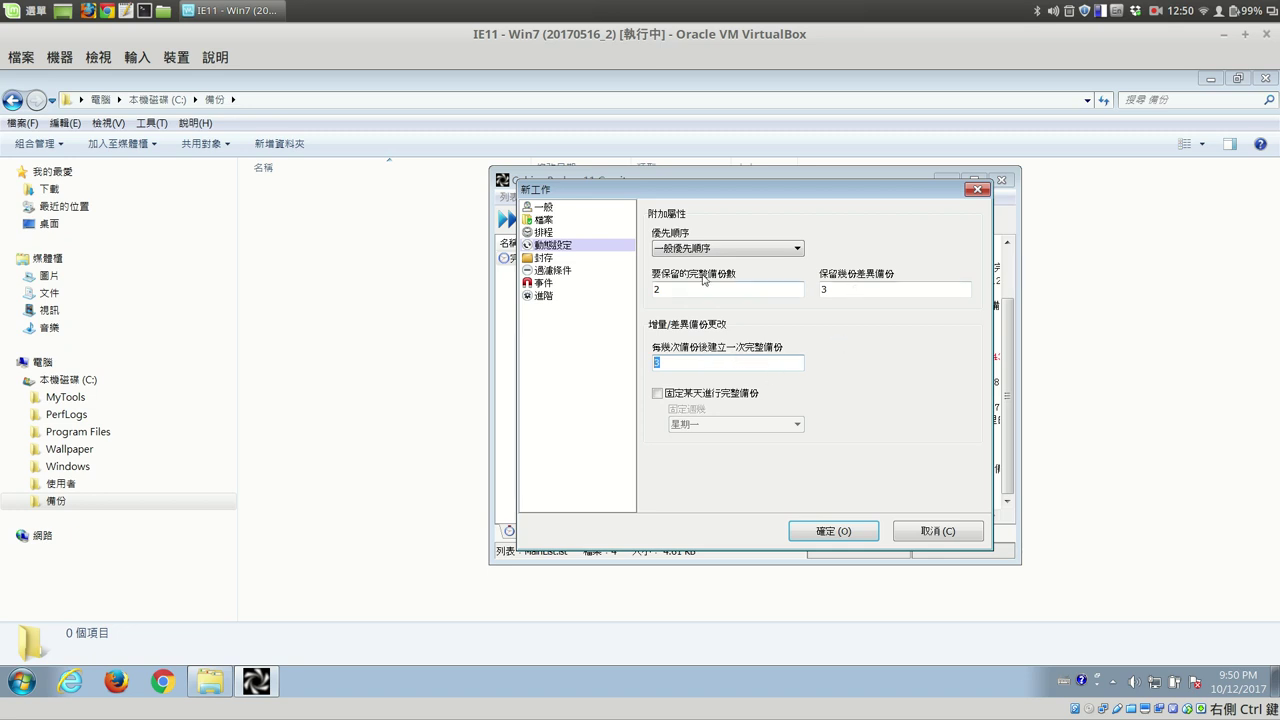
{"action": "left_click", "coordinate": [557, 258]}
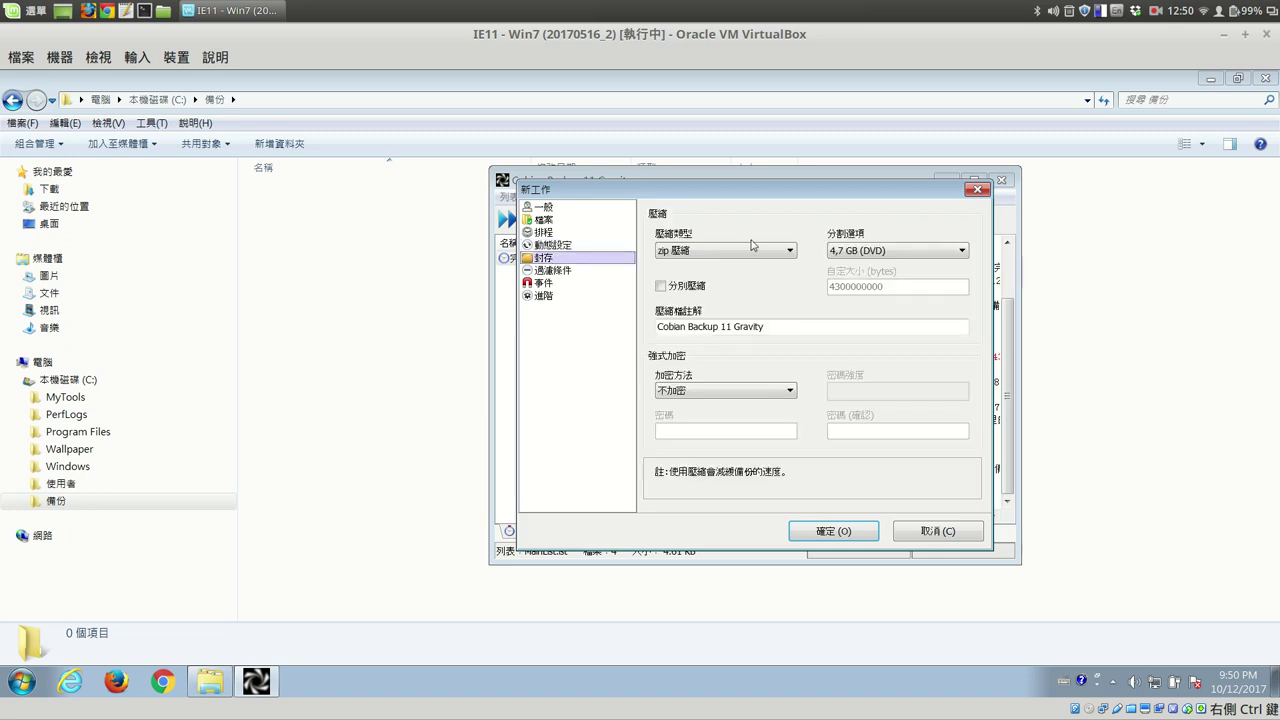
{"action": "left_click", "coordinate": [560, 272]}
{"action": "left_click", "coordinate": [545, 284]}
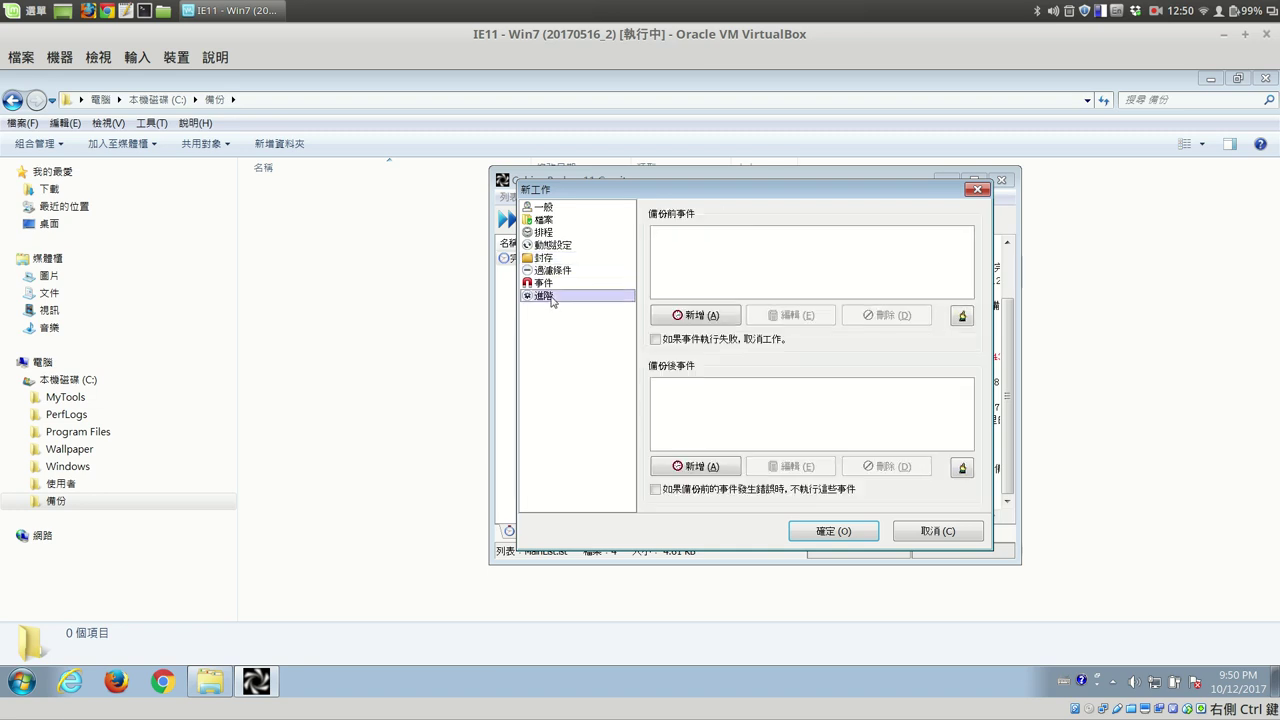
{"action": "left_click", "coordinate": [550, 298]}
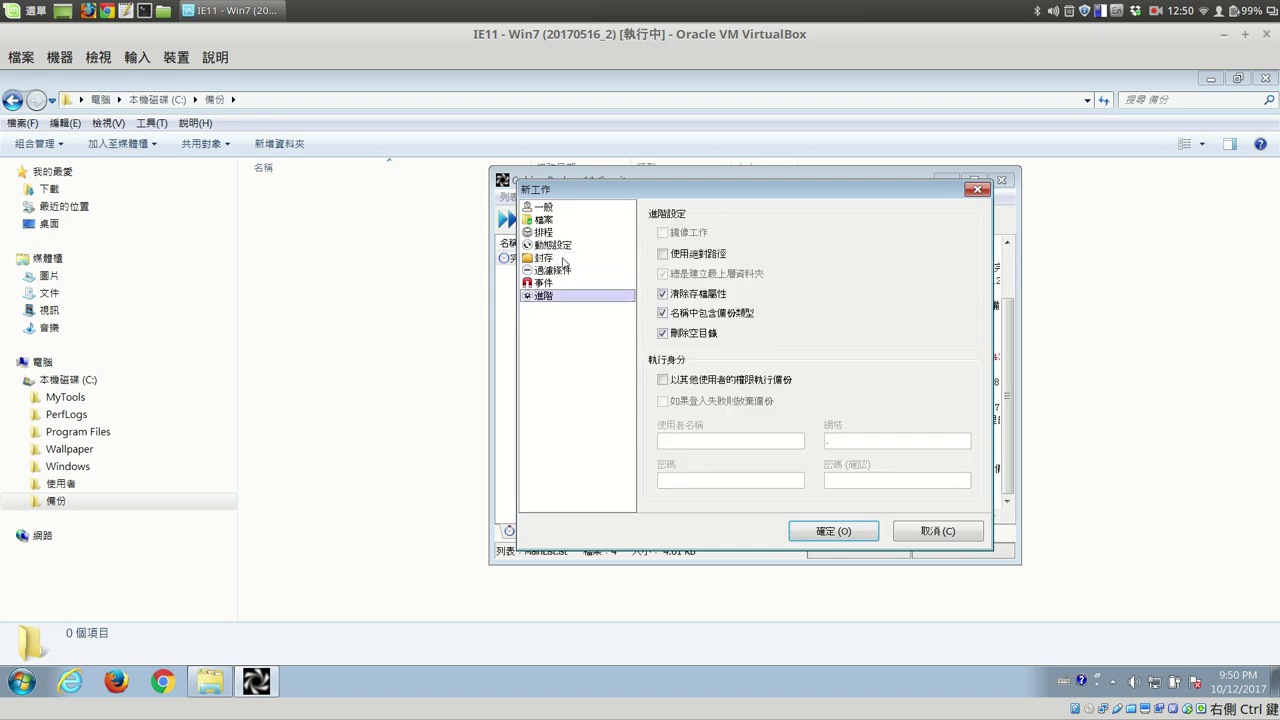
- Save the new 差異備份 task and run only that task
{"action": "left_click", "coordinate": [835, 531]}
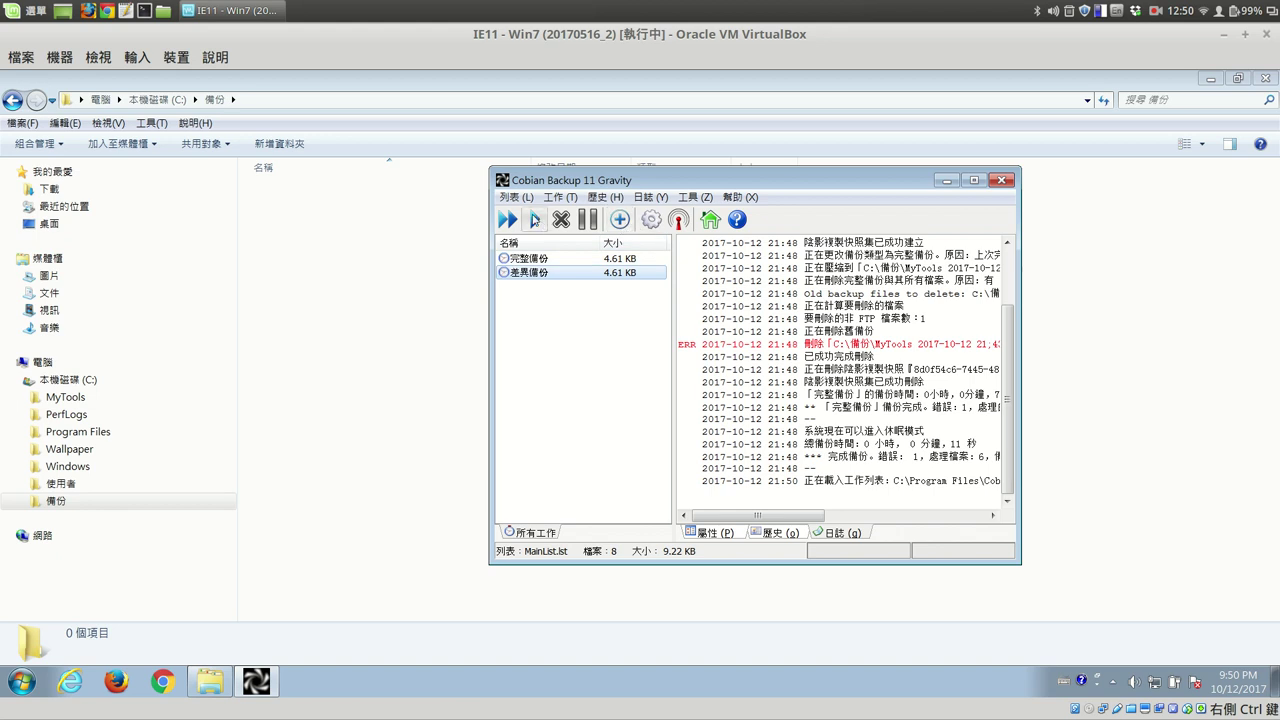
{"action": "left_click", "coordinate": [531, 275]}
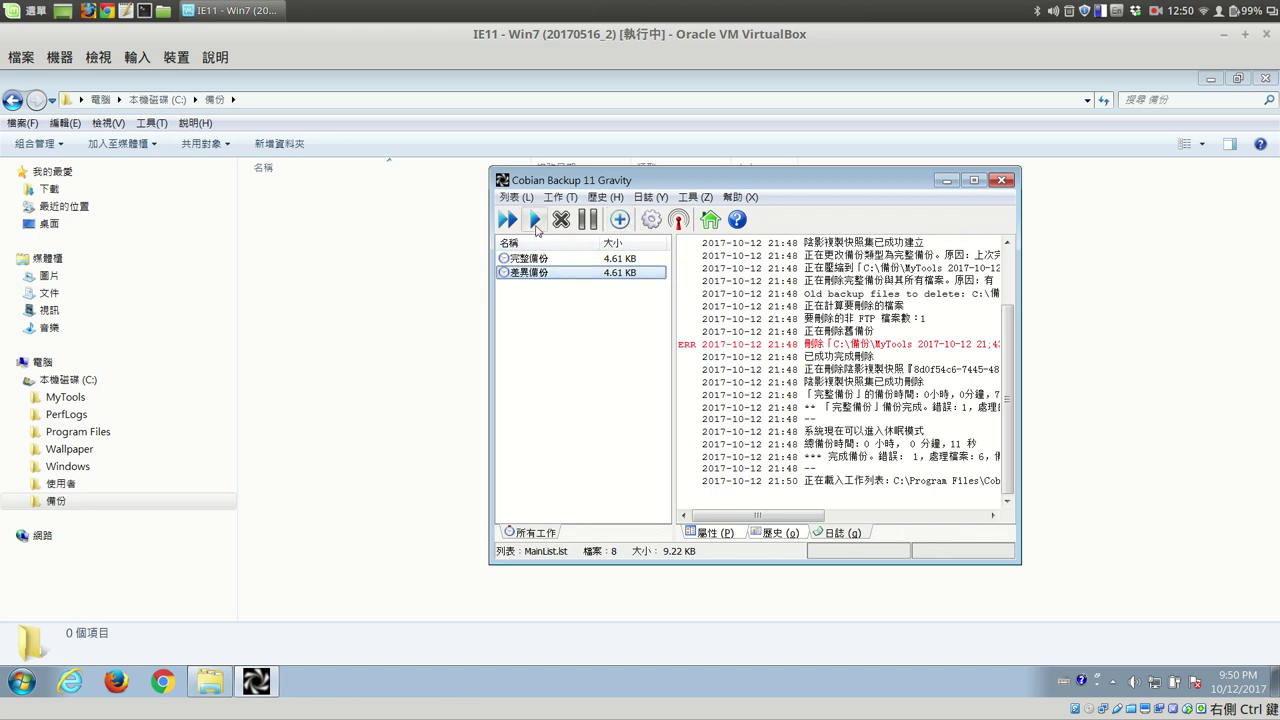
{"action": "left_click", "coordinate": [535, 224]}
{"action": "key", "text": "Escape"}
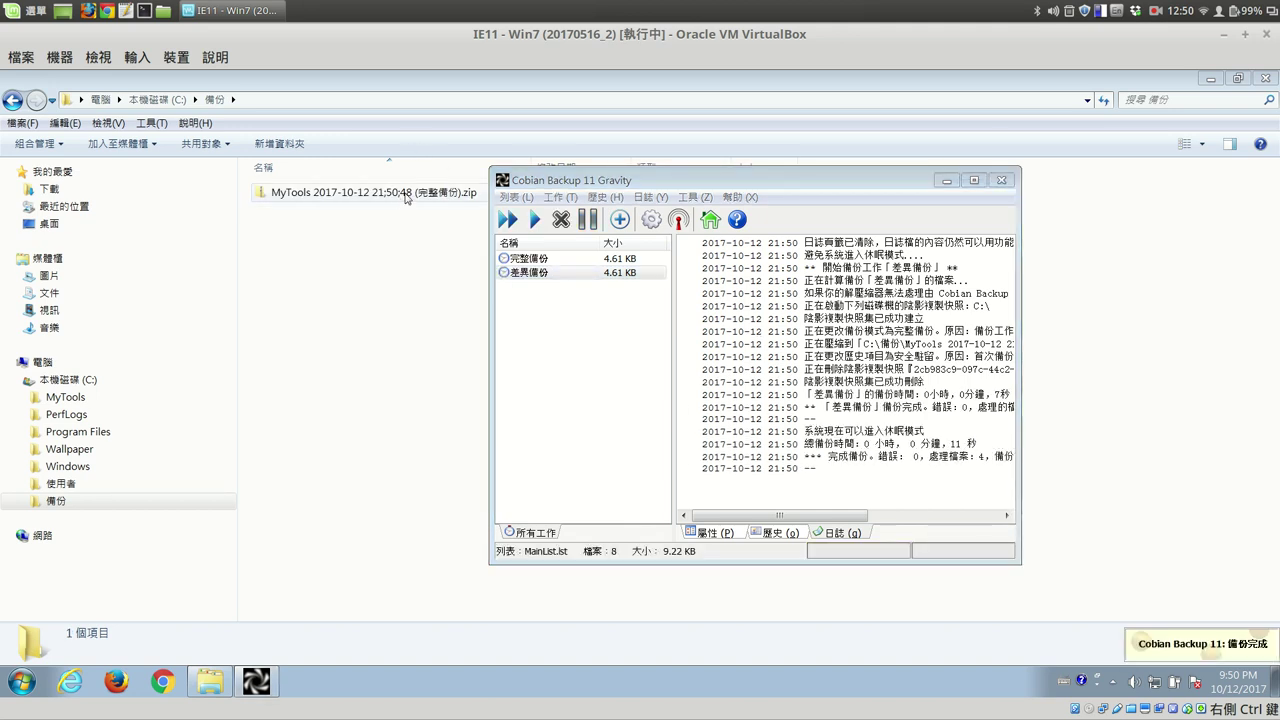
- Examine the program options, especially the engine setting that governs full backups on a first run, and leave without saving
{"action": "left_click", "coordinate": [689, 200]}
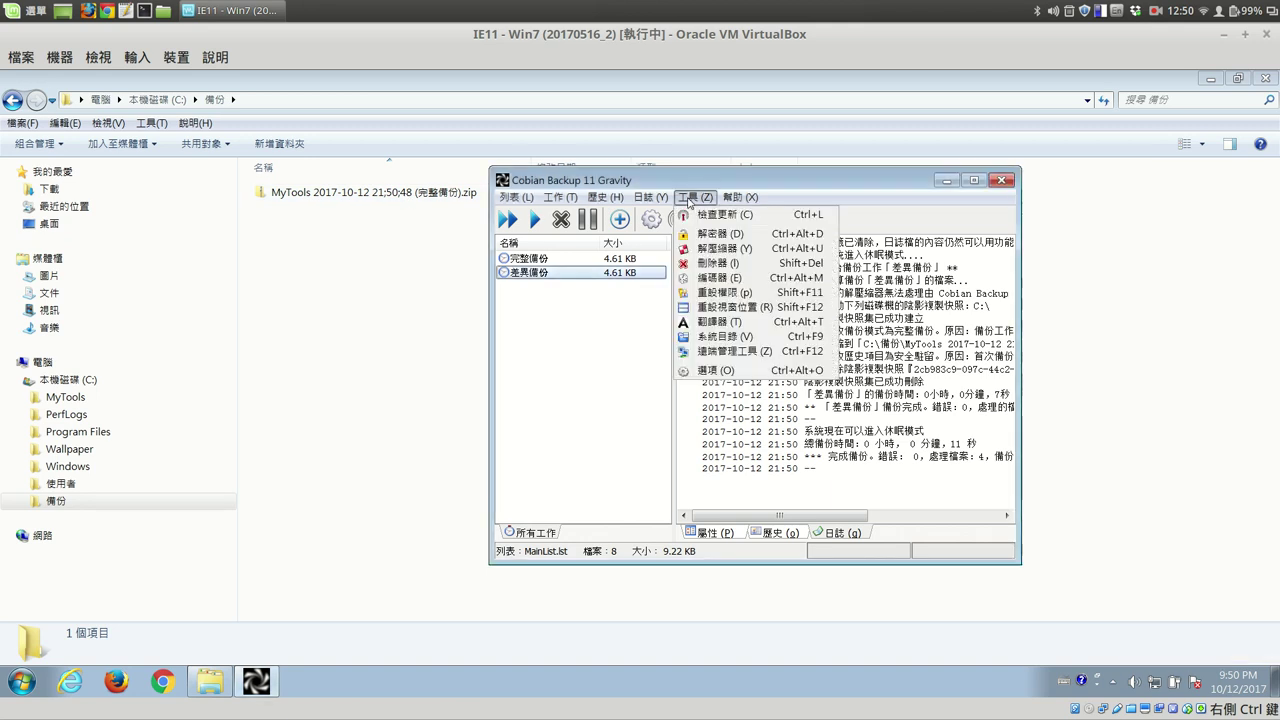
{"action": "left_click", "coordinate": [715, 370]}
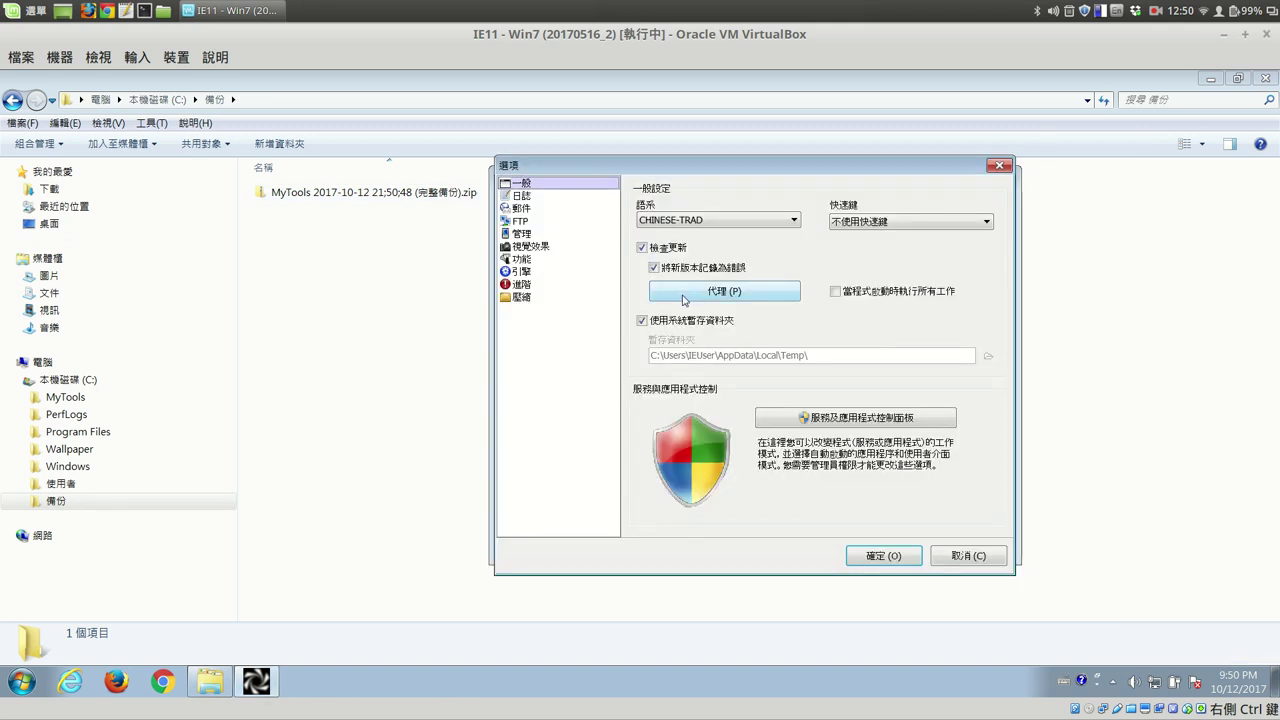
{"action": "left_click", "coordinate": [526, 198]}
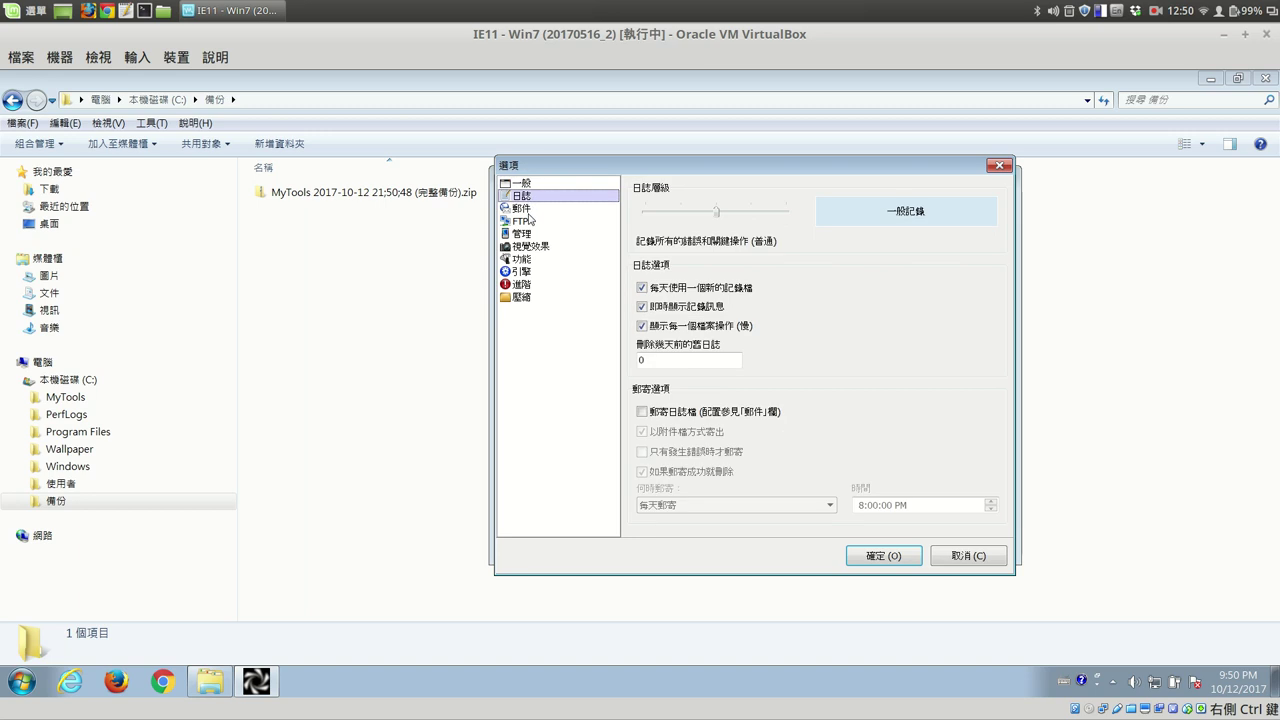
{"action": "left_click", "coordinate": [527, 272]}
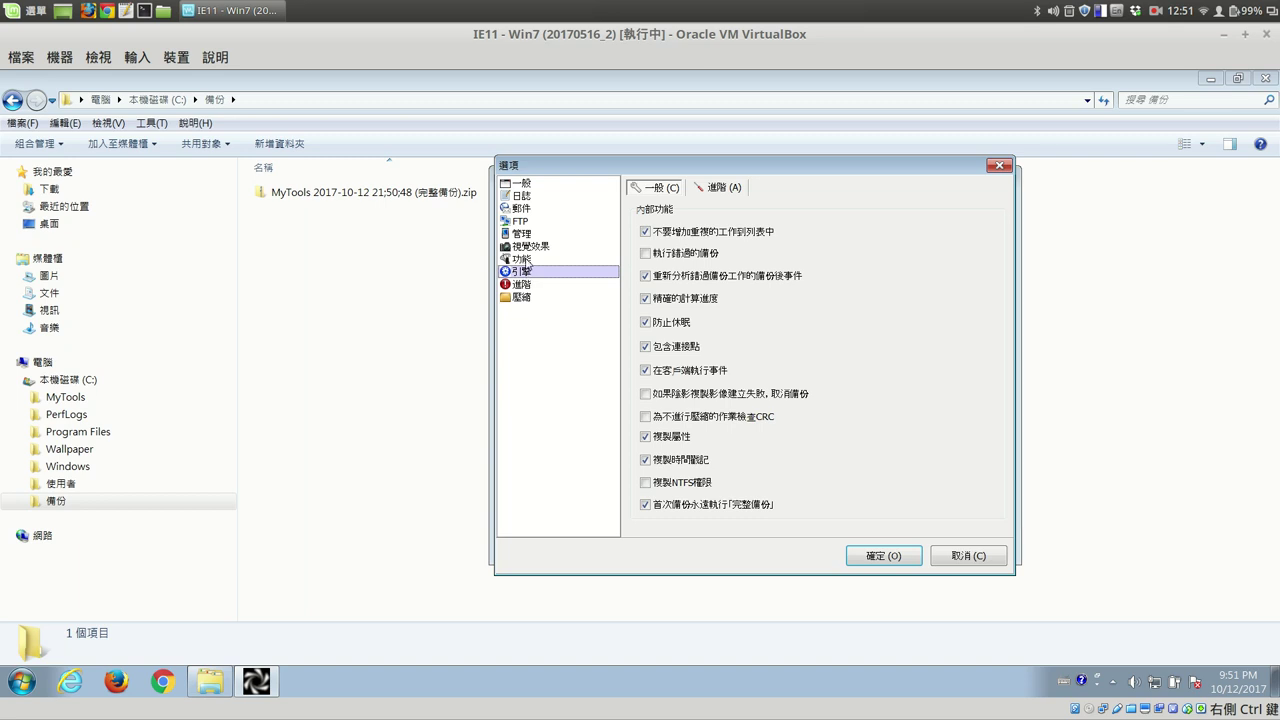
{"action": "left_click", "coordinate": [524, 285]}
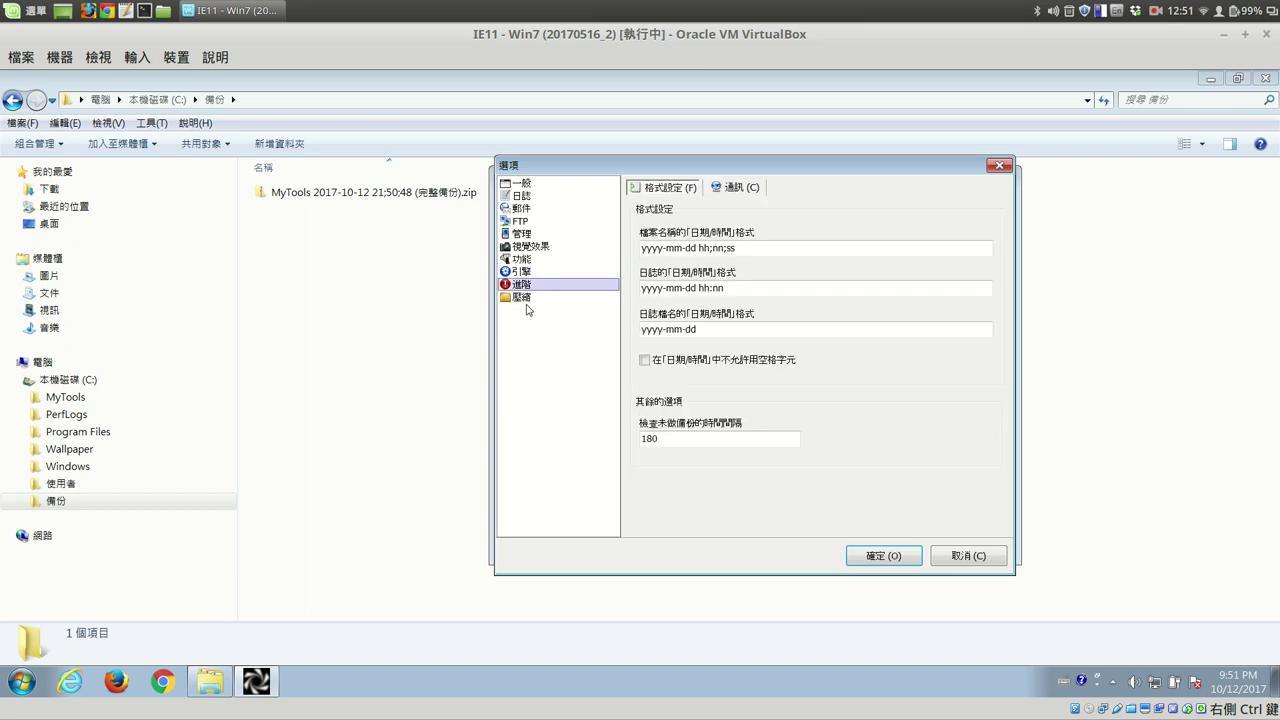
{"action": "left_click", "coordinate": [525, 304]}
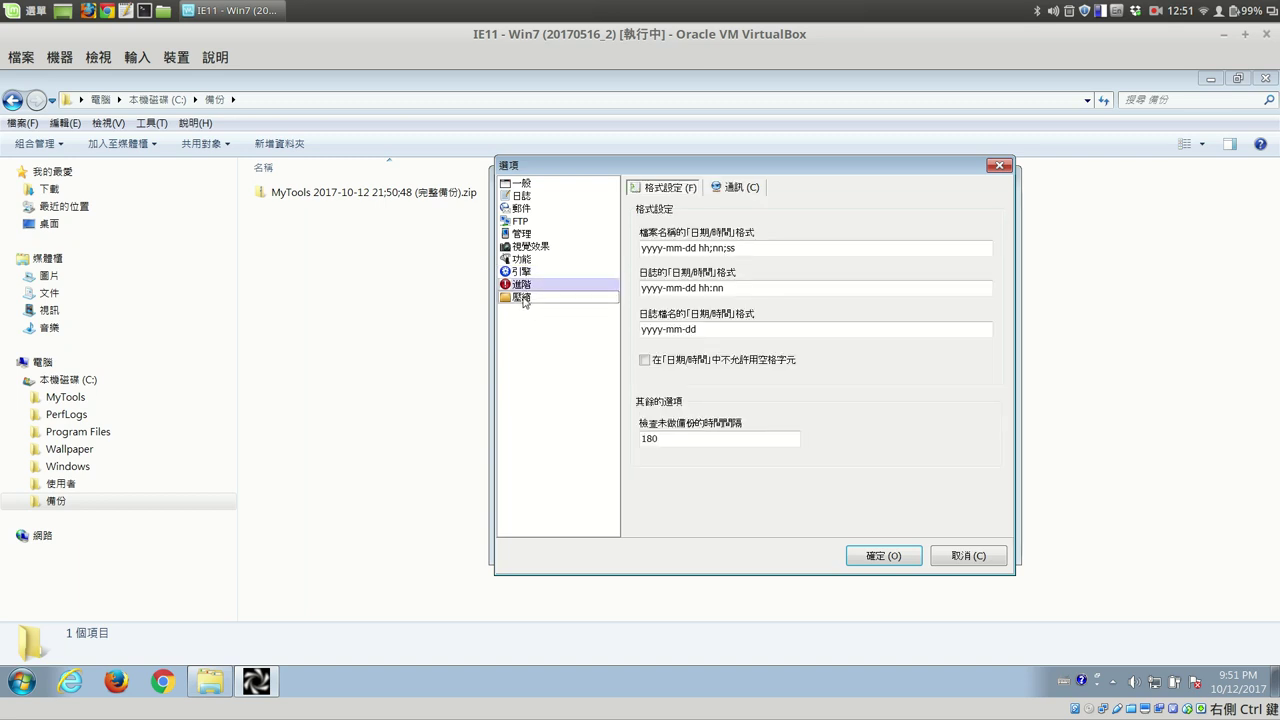
{"action": "left_click", "coordinate": [525, 285]}
{"action": "left_click", "coordinate": [530, 271]}
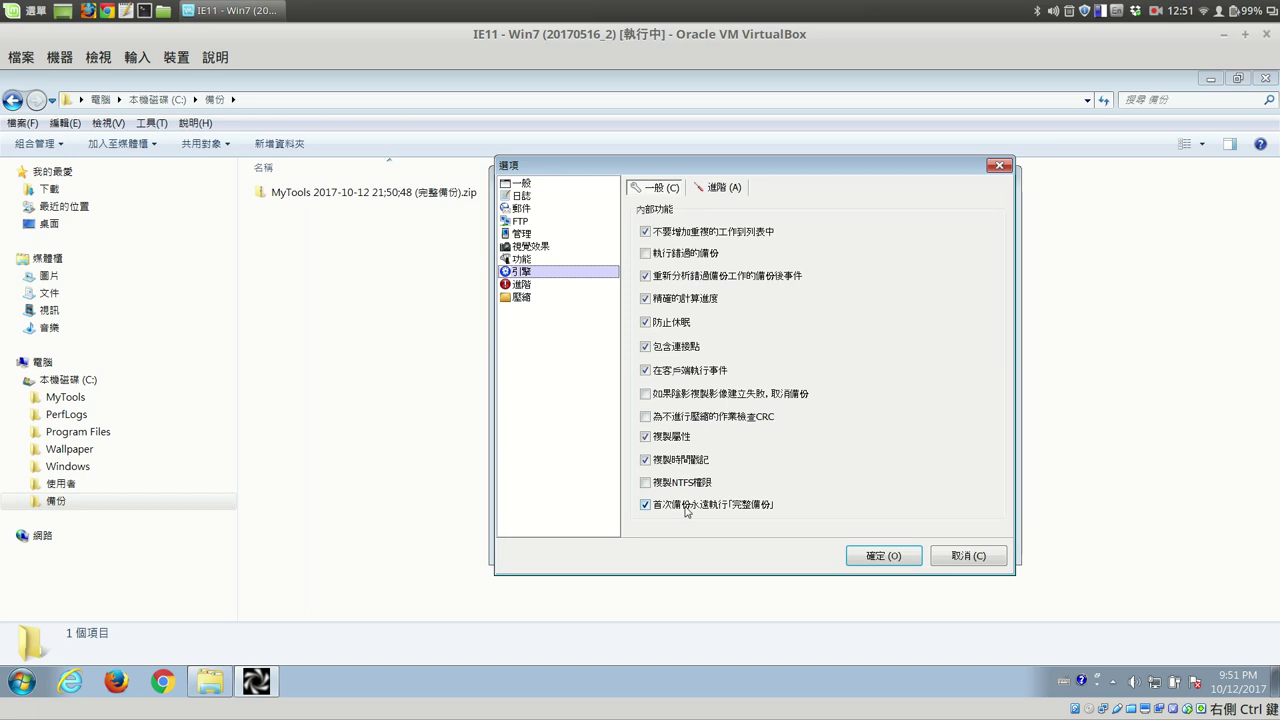
{"action": "left_click", "coordinate": [946, 553]}
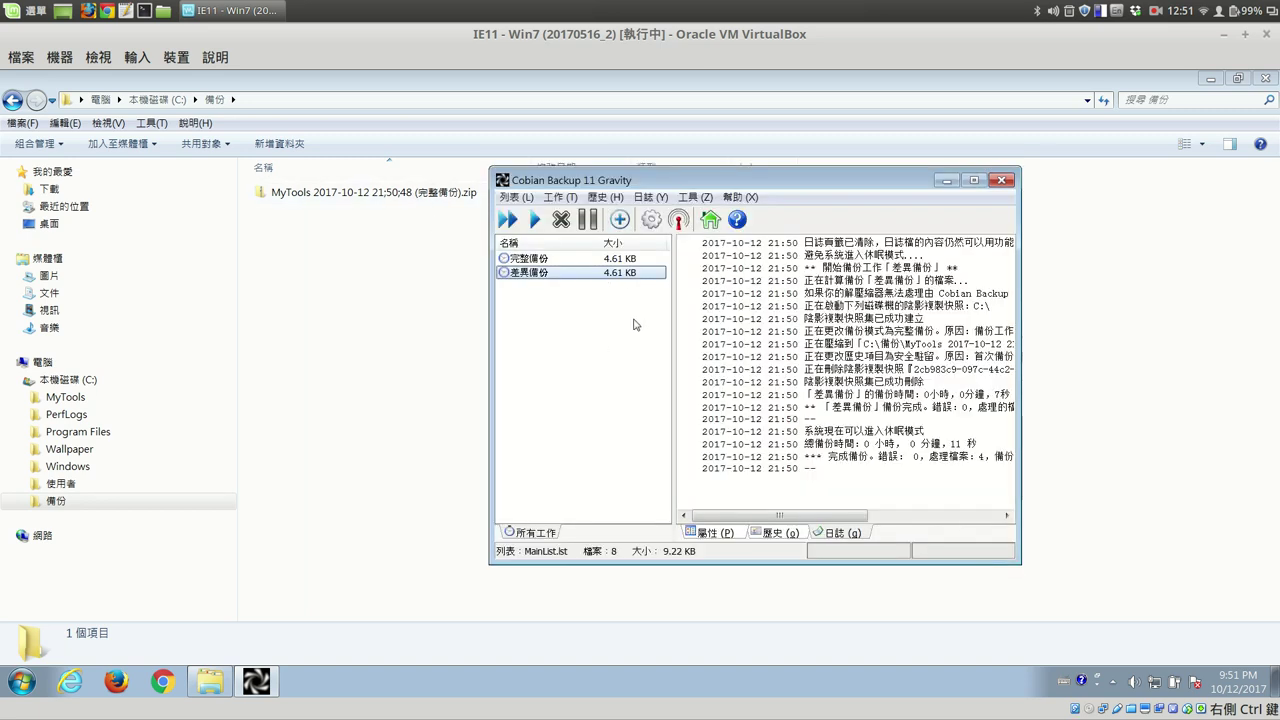
- Run the selected 差異備份 task again with the source folder unmodified, without shutting down on completion
{"action": "left_click", "coordinate": [534, 219]}
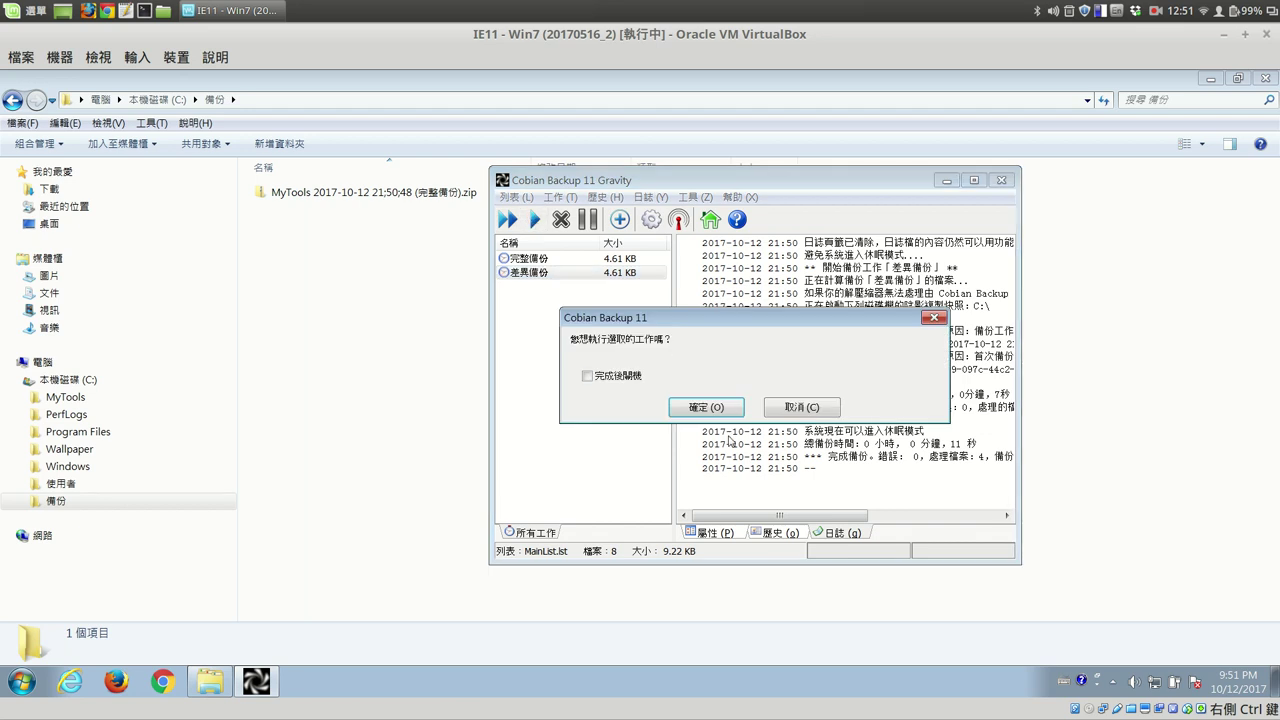
{"action": "left_click", "coordinate": [706, 407]}
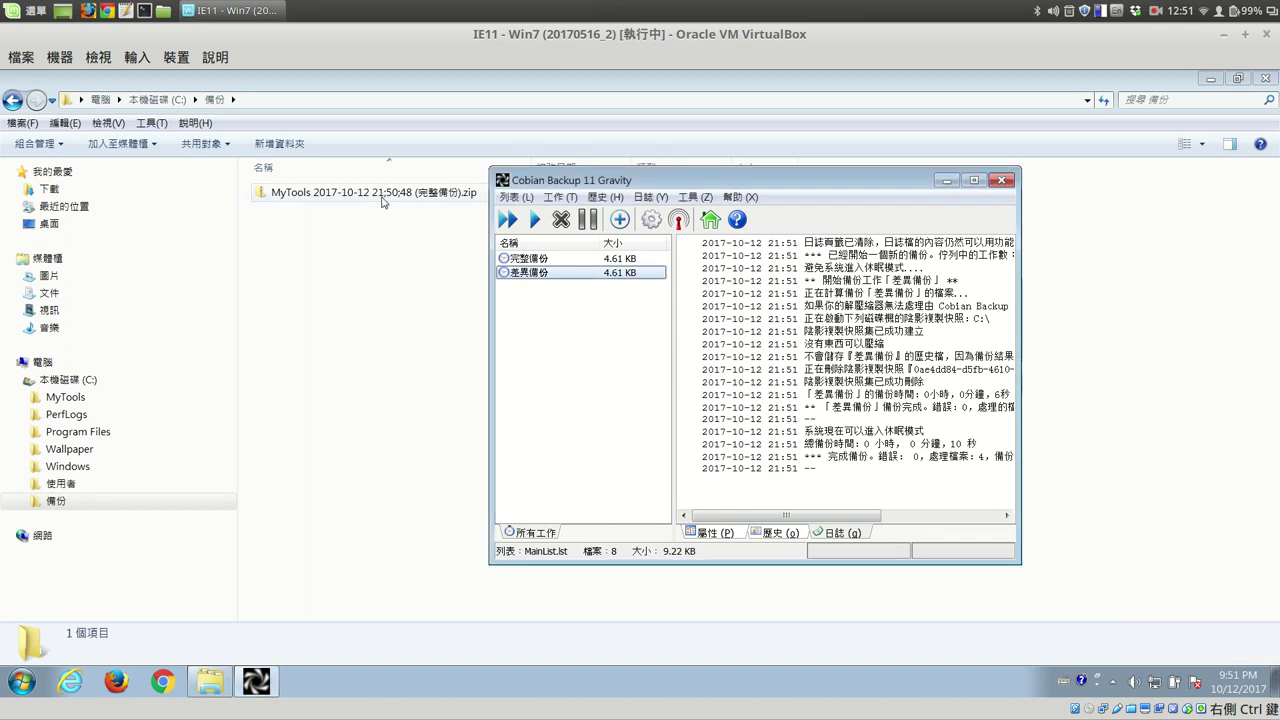
- Create a new text file named 1 in the C:\MyTools folder
{"action": "left_click", "coordinate": [88, 397]}
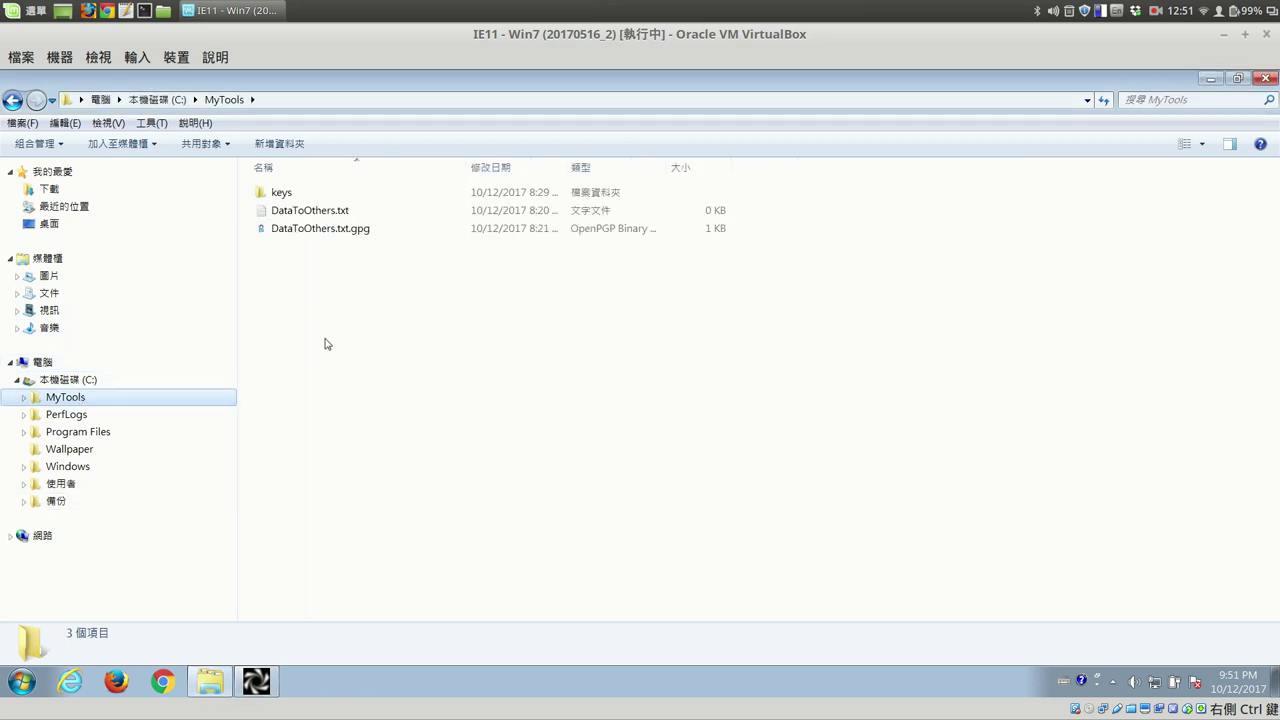
{"action": "right_click", "coordinate": [337, 310]}
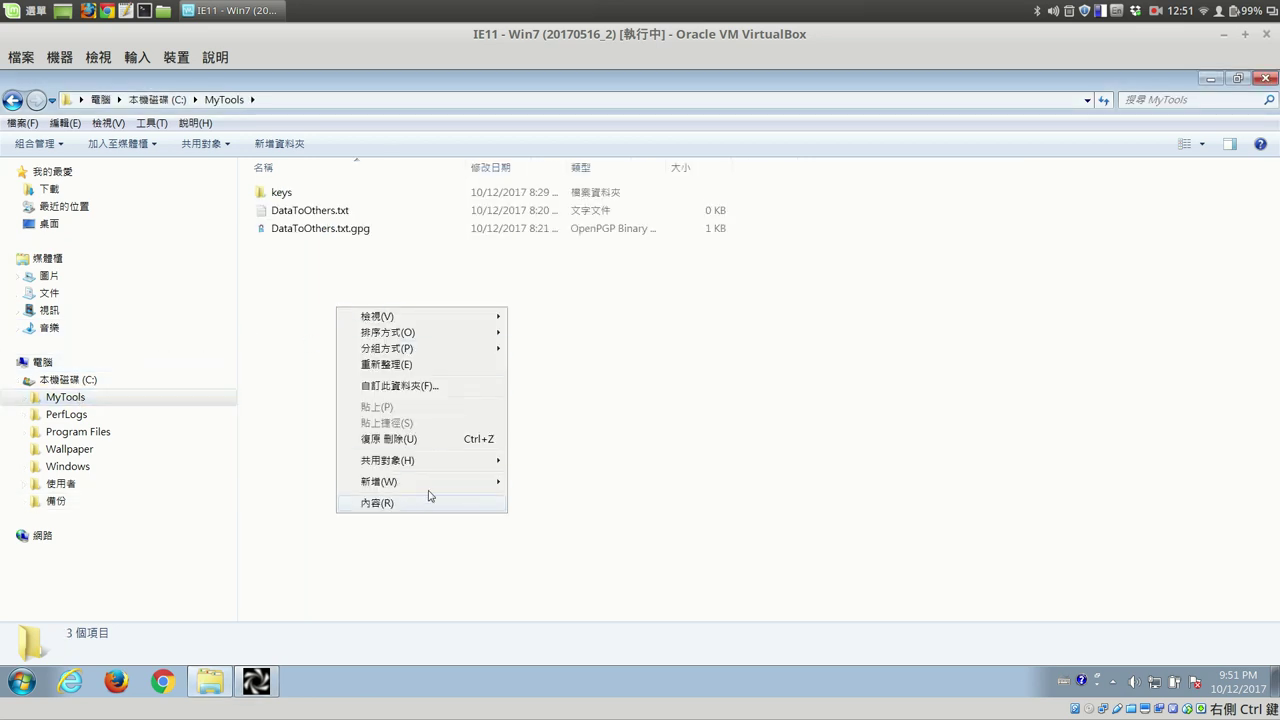
{"action": "mouse_move", "coordinate": [436, 486]}
{"action": "left_click", "coordinate": [558, 598]}
{"action": "type", "text": "1"}
{"action": "left_click", "coordinate": [512, 472]}
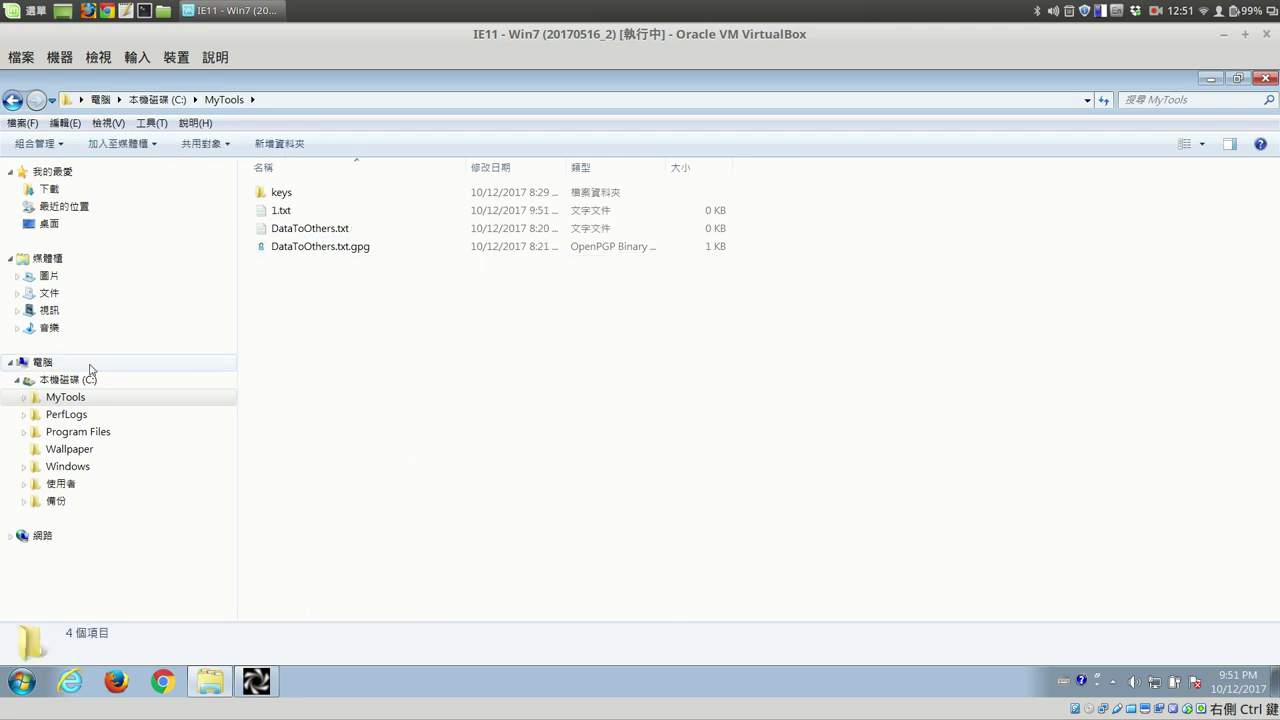
- With the 備份 folder open, switch to Cobian Backup to run the 差異備份 task, and select the new differential zip in the folder
{"action": "left_click", "coordinate": [78, 502]}
{"action": "left_click", "coordinate": [256, 681]}
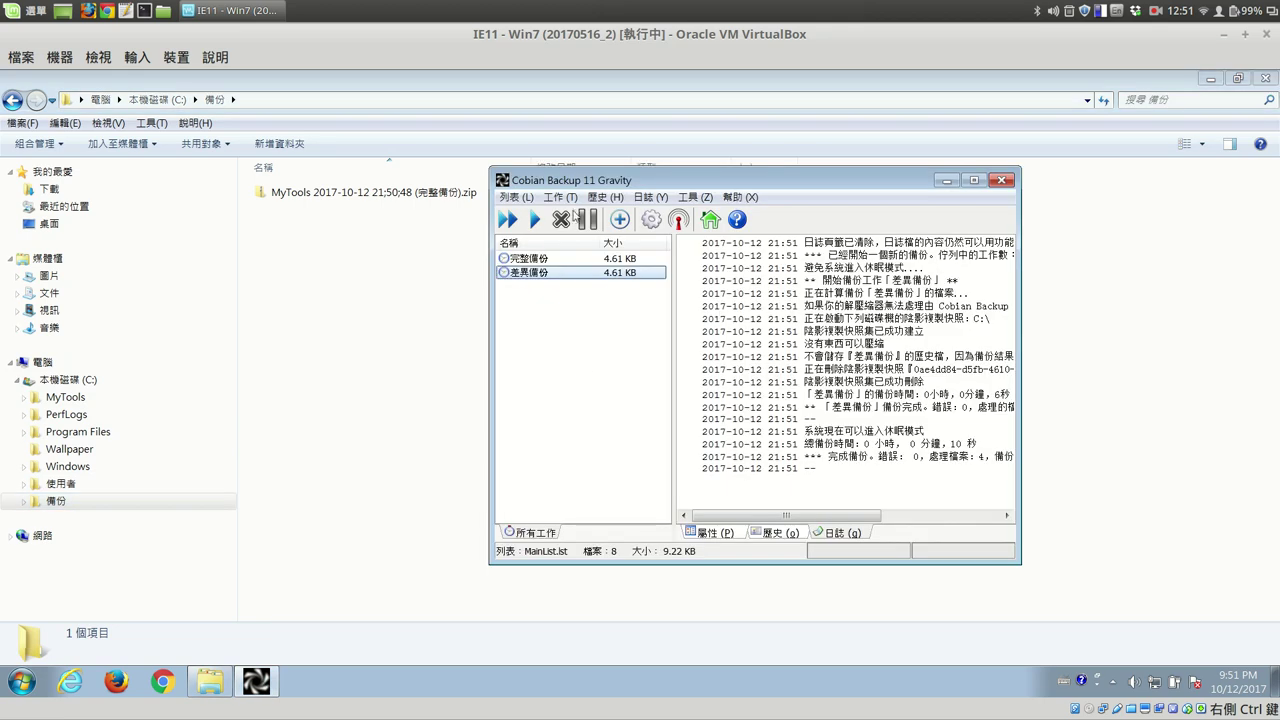
{"action": "left_click", "coordinate": [537, 220]}
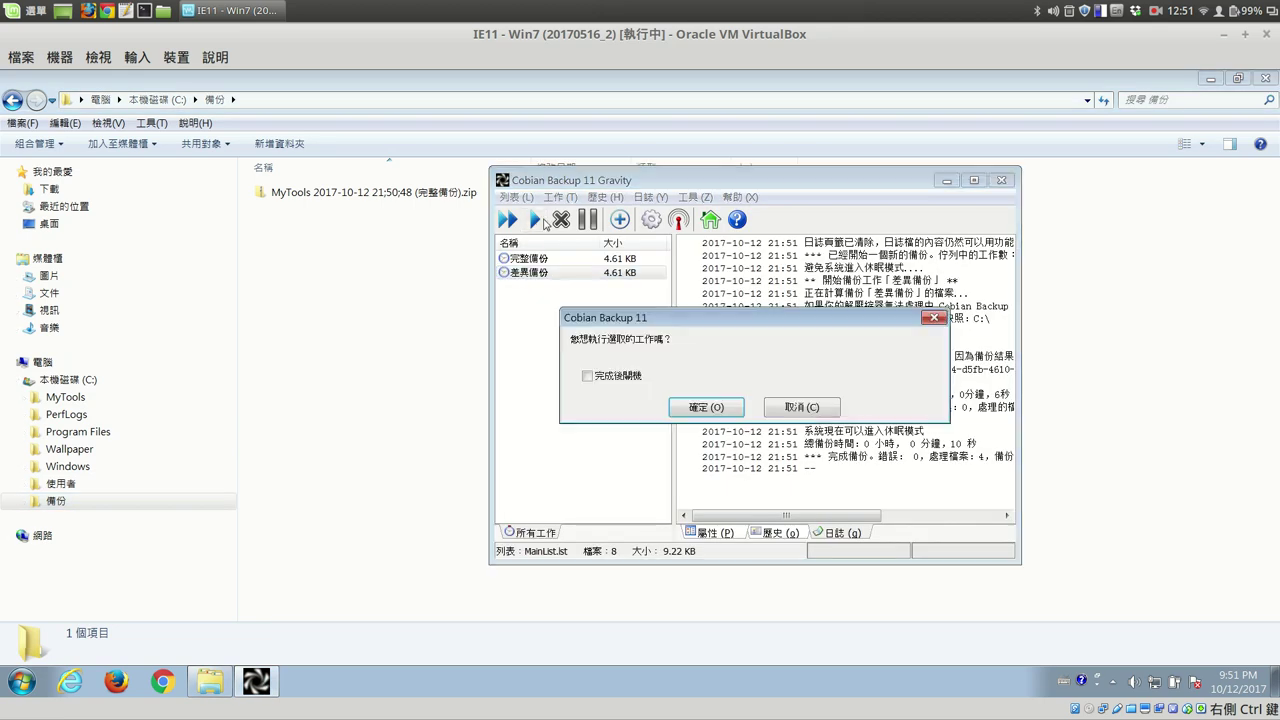
{"action": "left_click", "coordinate": [700, 408]}
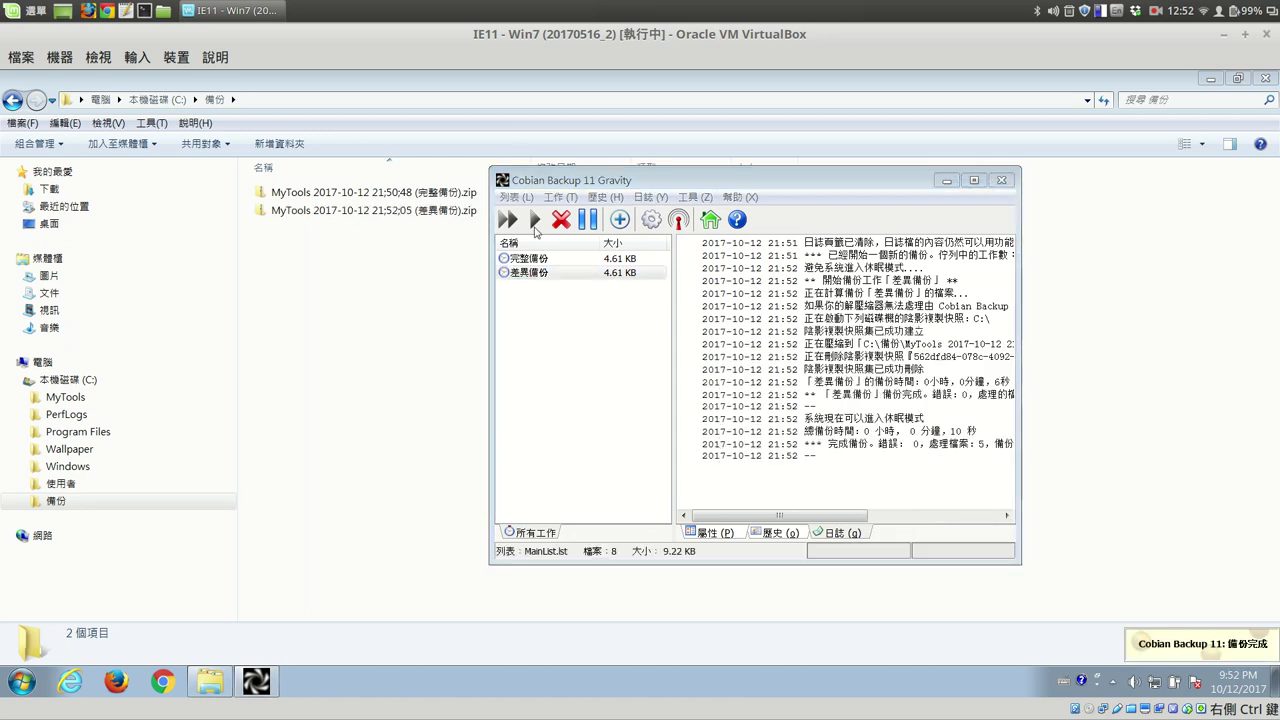
{"action": "left_click", "coordinate": [414, 218]}
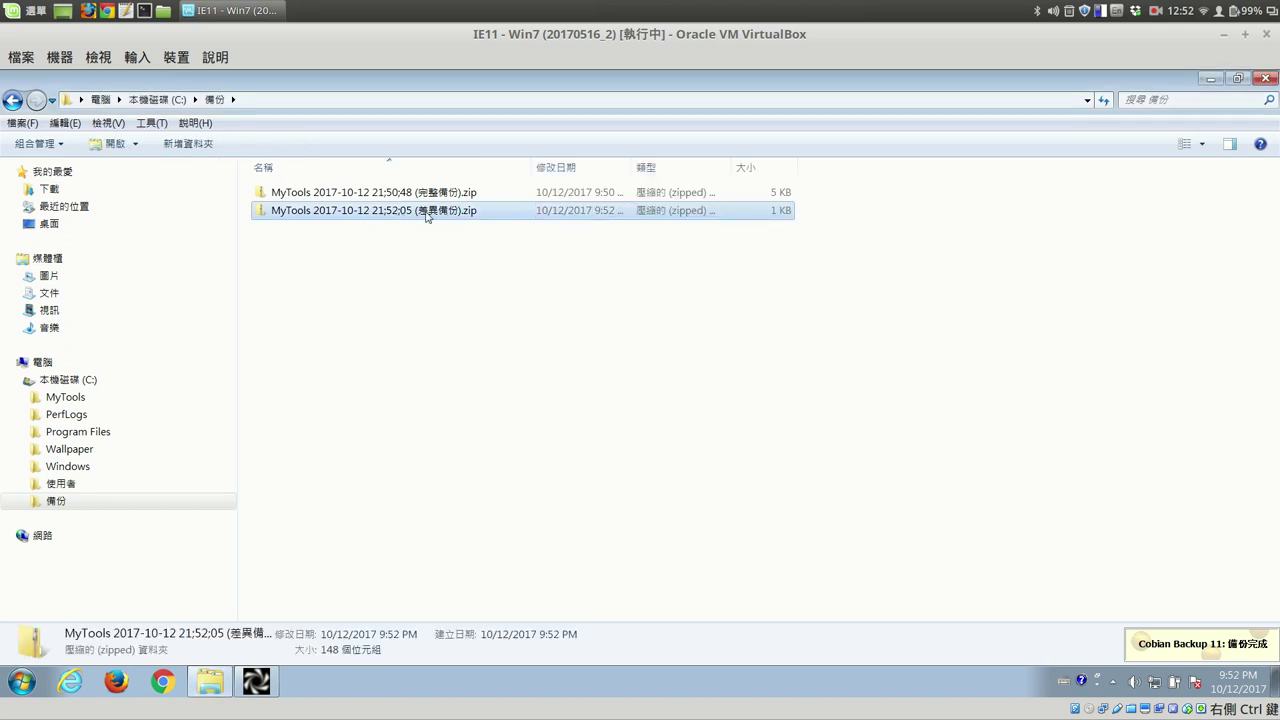
- Examine the MyTools folder inside the 21;52;05 differential zip, return to the 備份 folder and select that zip
{"action": "double_click", "coordinate": [378, 215]}
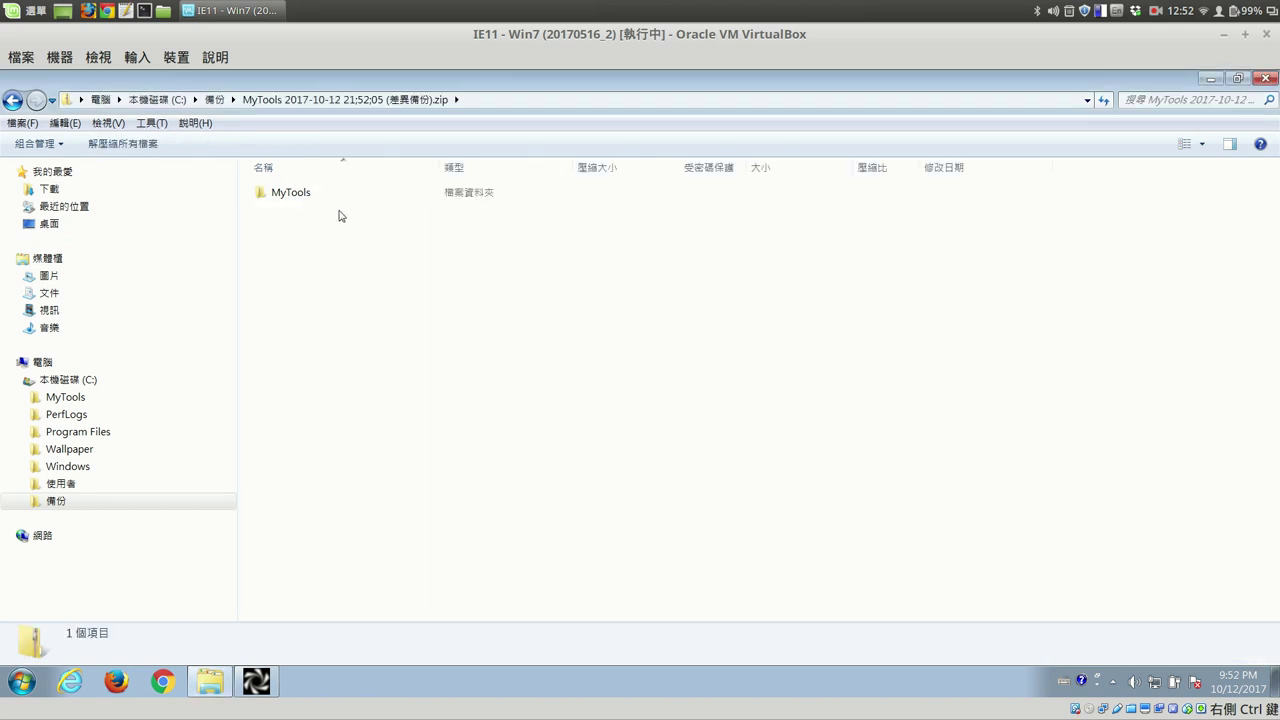
{"action": "double_click", "coordinate": [310, 195]}
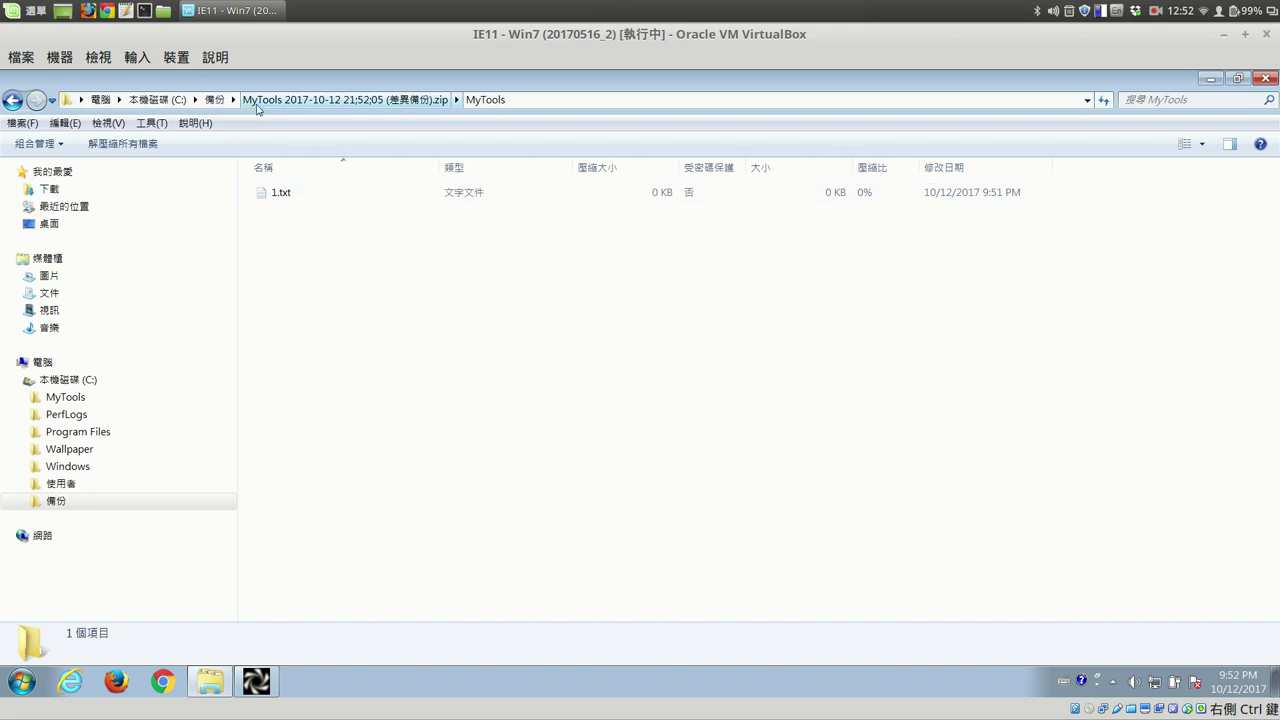
{"action": "left_click", "coordinate": [216, 100]}
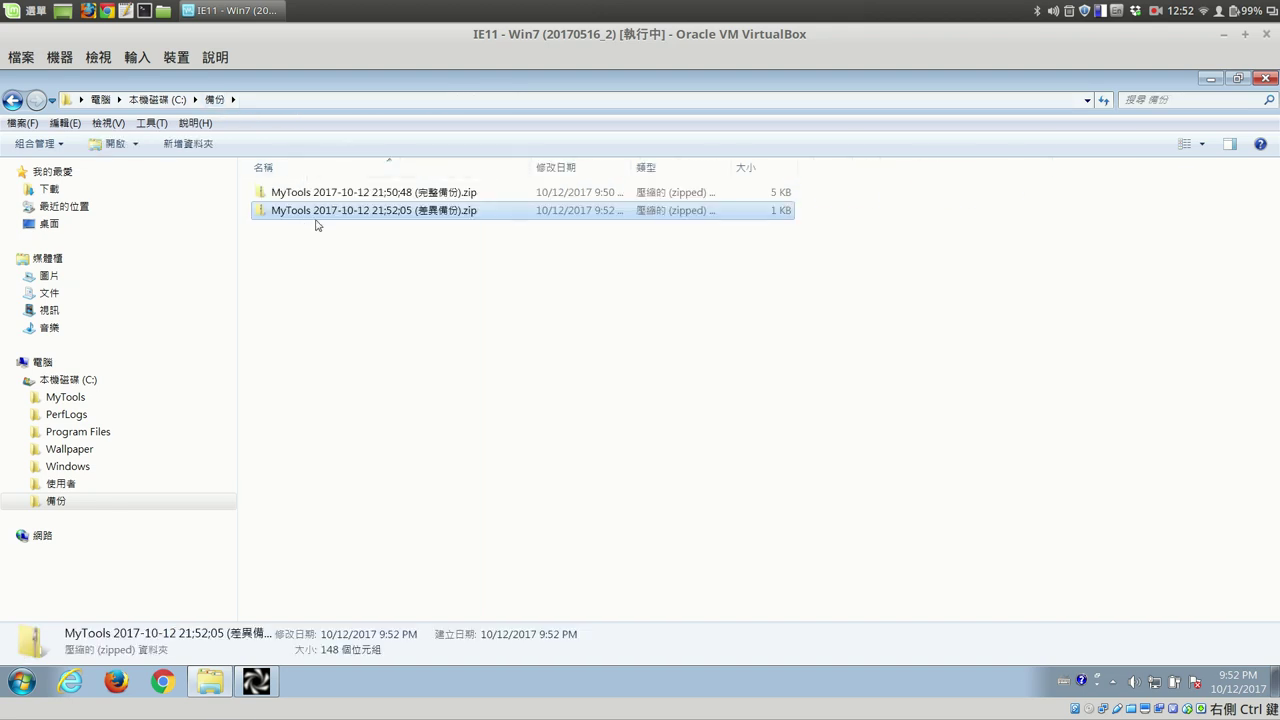
{"action": "left_click", "coordinate": [361, 271]}
{"action": "left_click", "coordinate": [387, 214]}
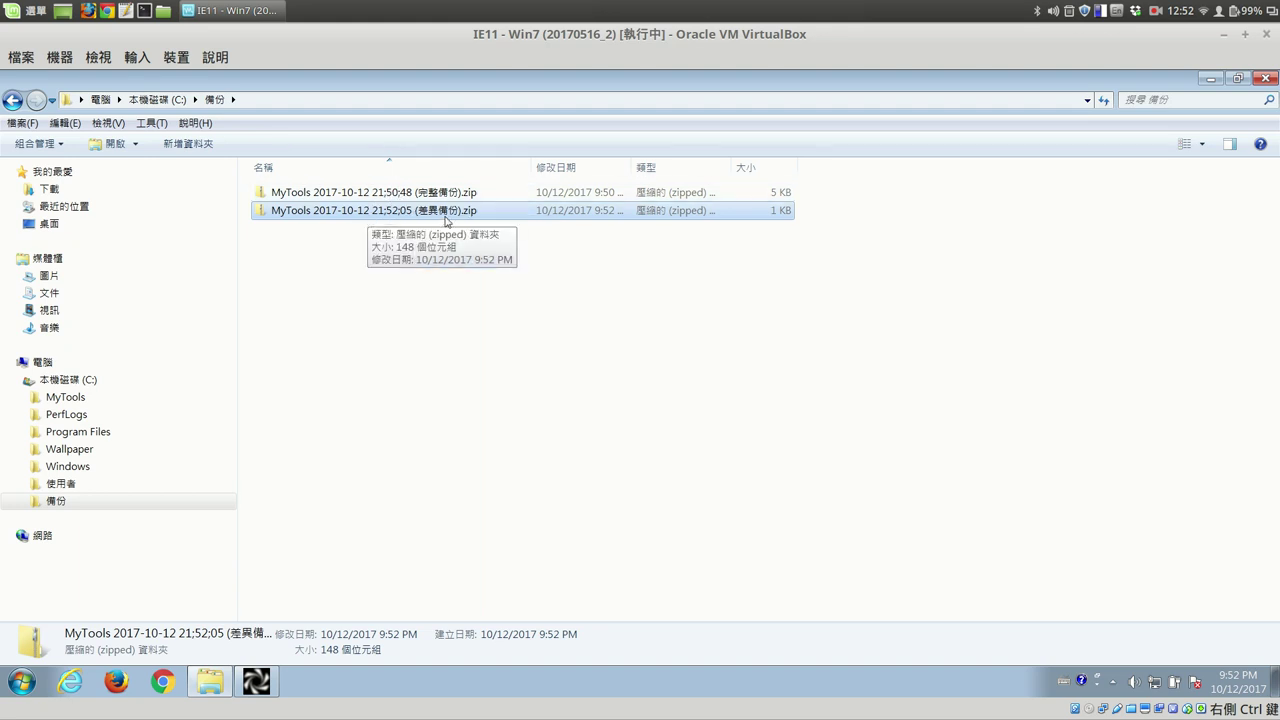
- Create a new text file named 2.txt in the C:\MyTools folder
{"action": "left_click", "coordinate": [48, 398]}
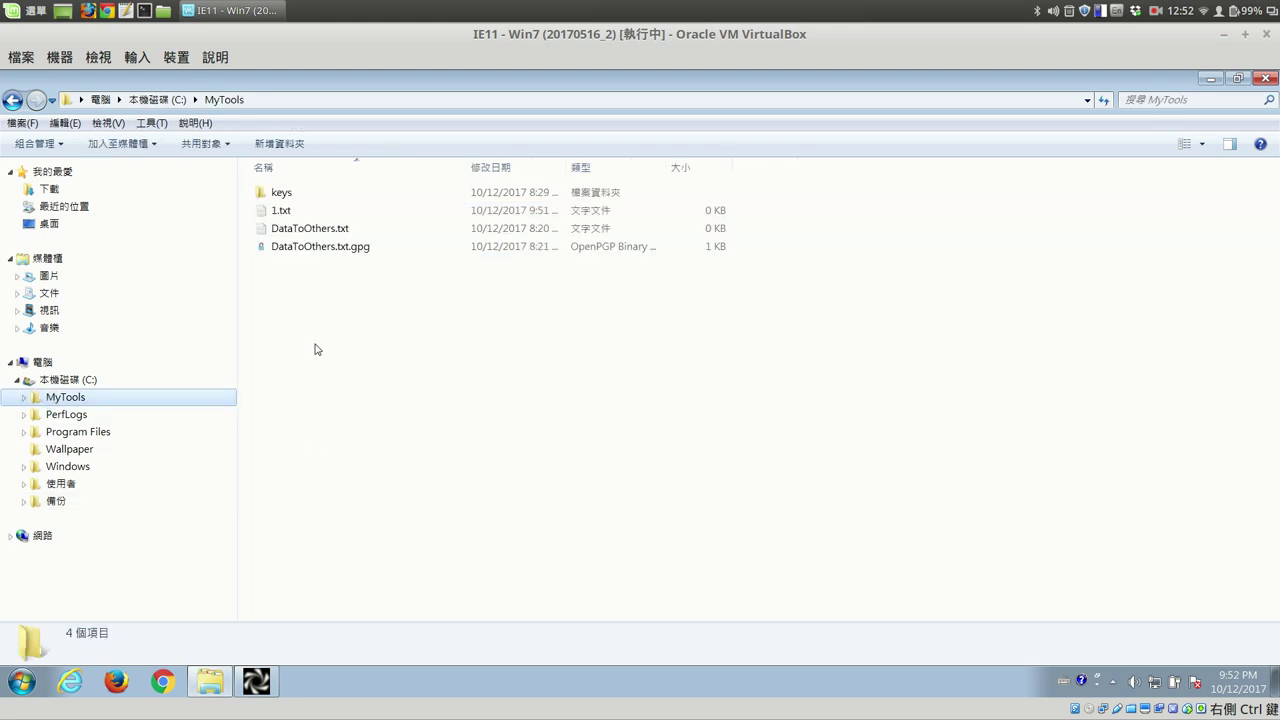
{"action": "right_click", "coordinate": [315, 301]}
{"action": "mouse_move", "coordinate": [405, 473]}
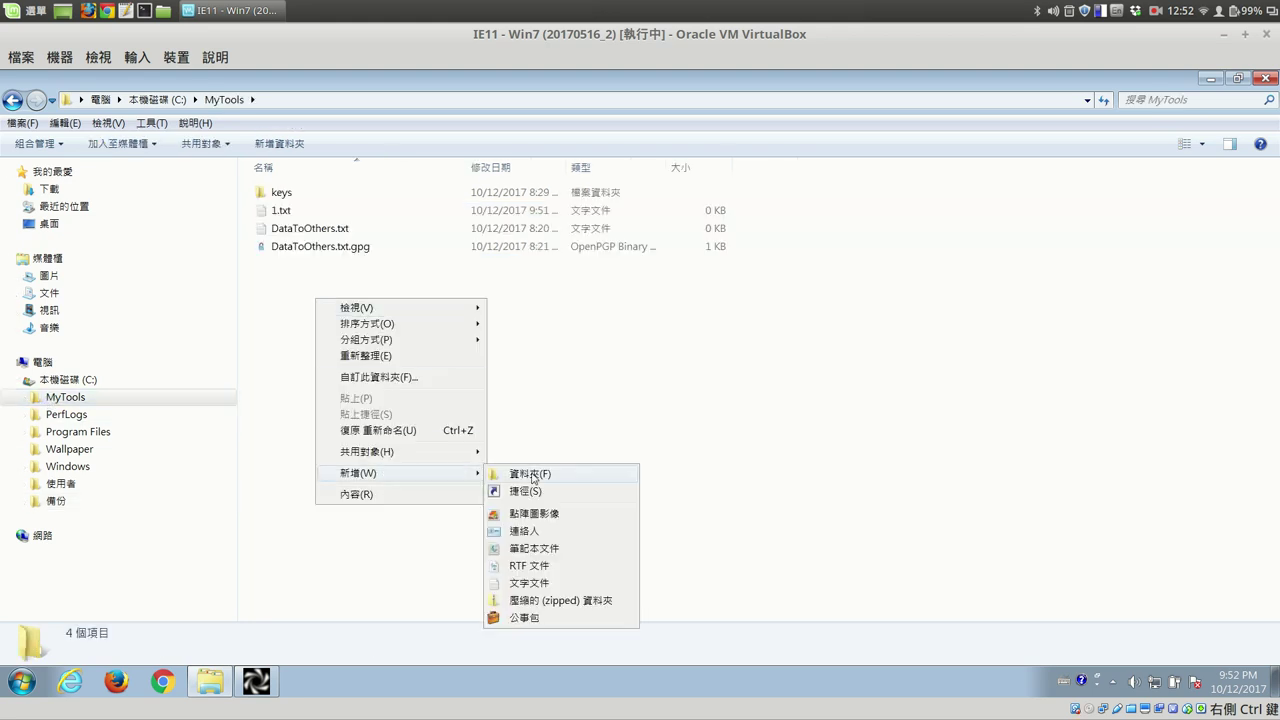
{"action": "left_click", "coordinate": [543, 588]}
{"action": "type", "text": "2.txt"}
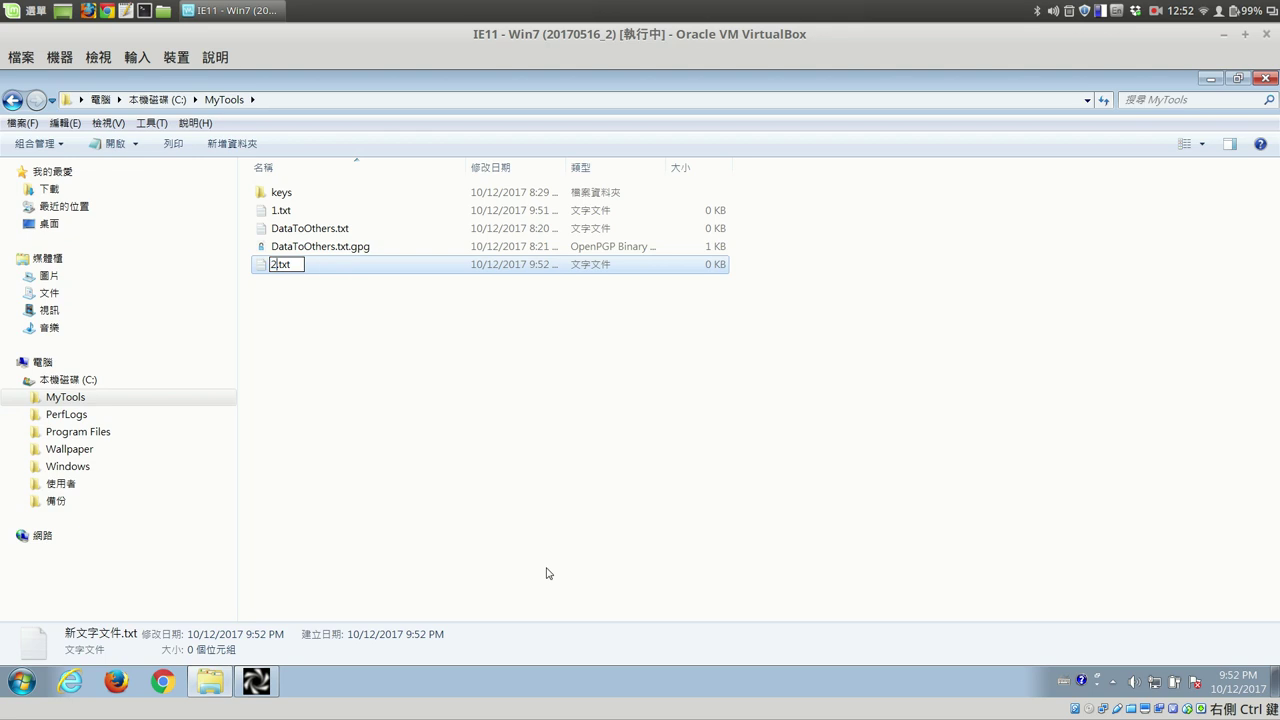
{"action": "left_click", "coordinate": [517, 437]}
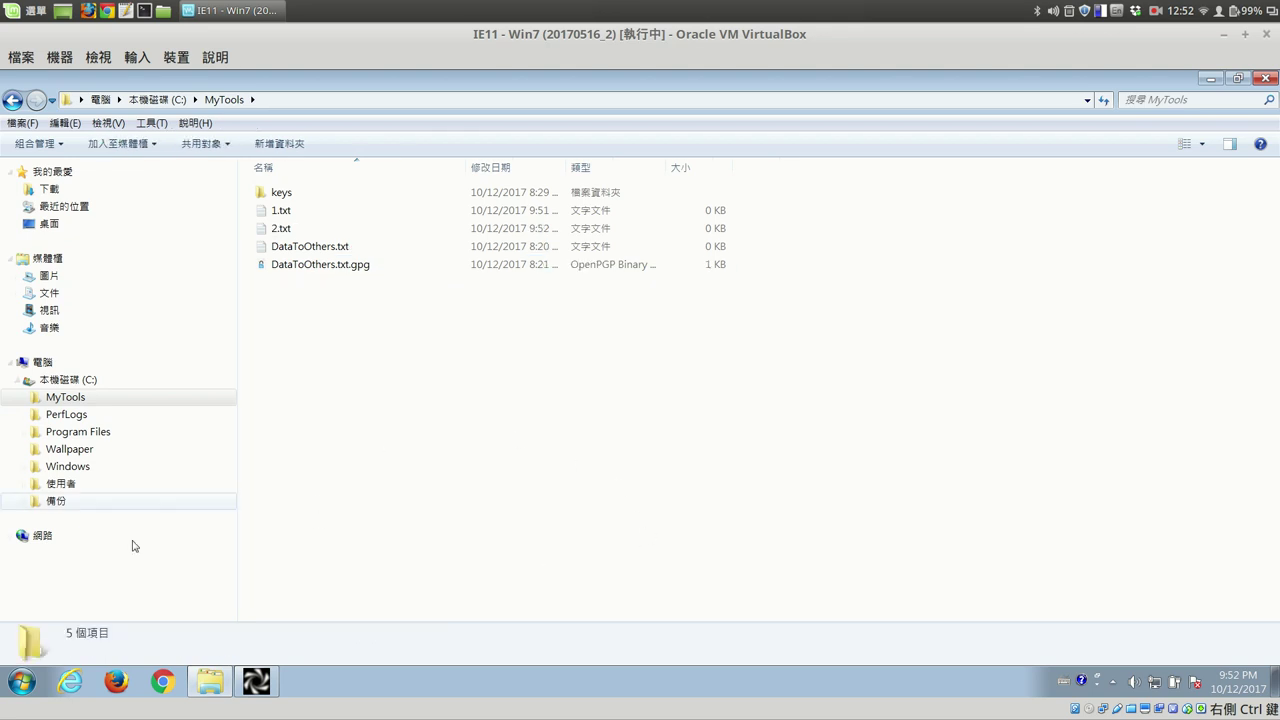
- With the 備份 folder open, switch to Cobian Backup and run the selected 差異備份 task to back up the added file
{"action": "left_click", "coordinate": [57, 501]}
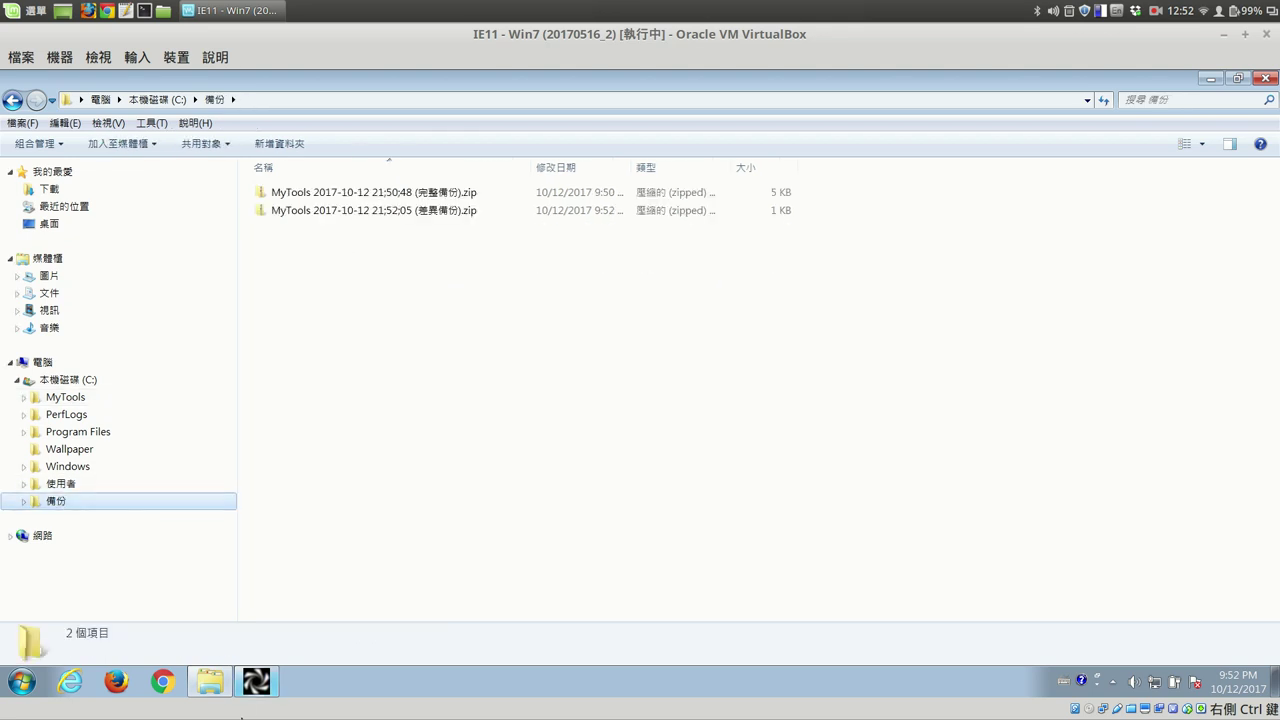
{"action": "left_click", "coordinate": [255, 682]}
{"action": "left_click", "coordinate": [534, 219]}
{"action": "left_click", "coordinate": [704, 407]}
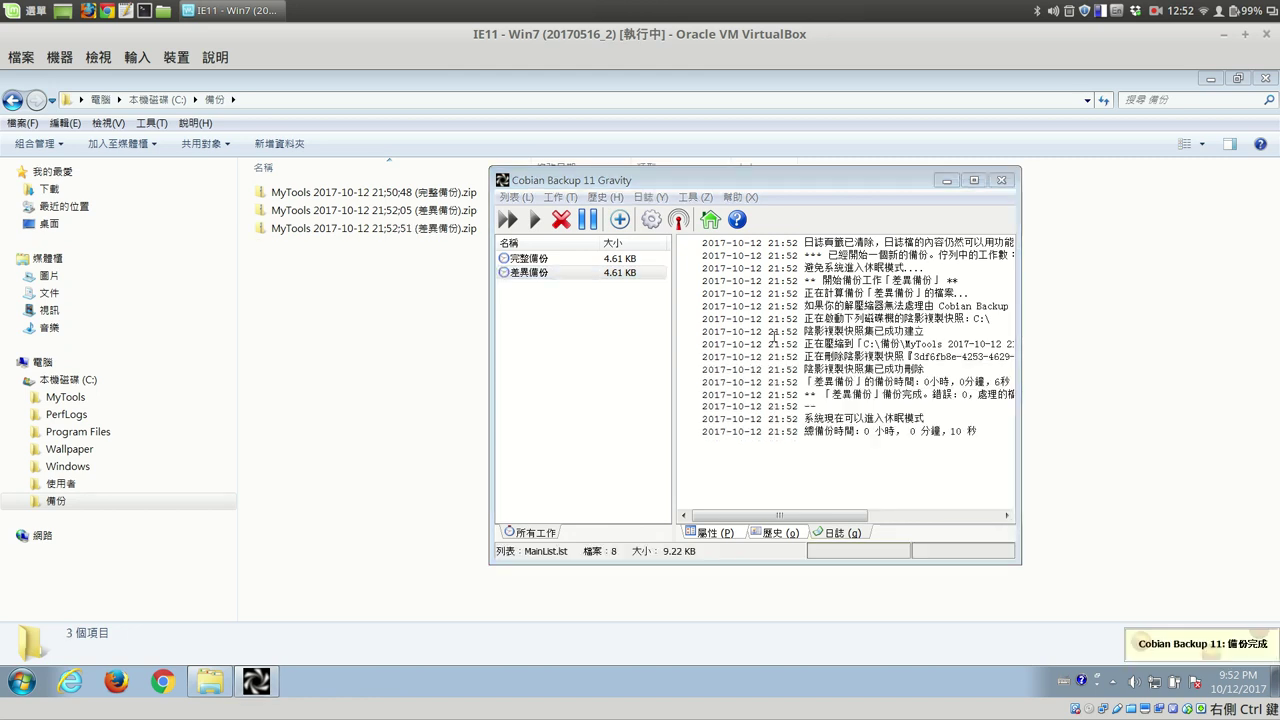
- Switch to the 備份 folder, examine the files inside the newest differential zip and return to the backup list
{"action": "left_click", "coordinate": [407, 231]}
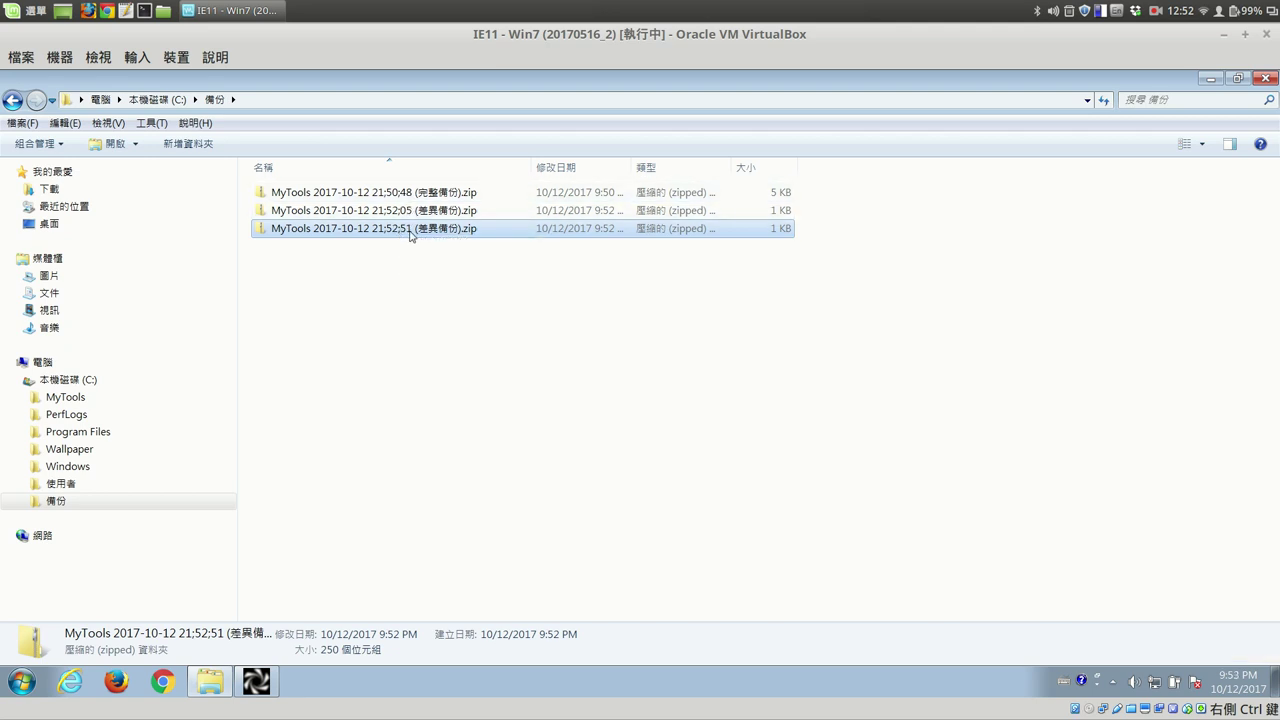
{"action": "double_click", "coordinate": [410, 230]}
{"action": "double_click", "coordinate": [330, 197]}
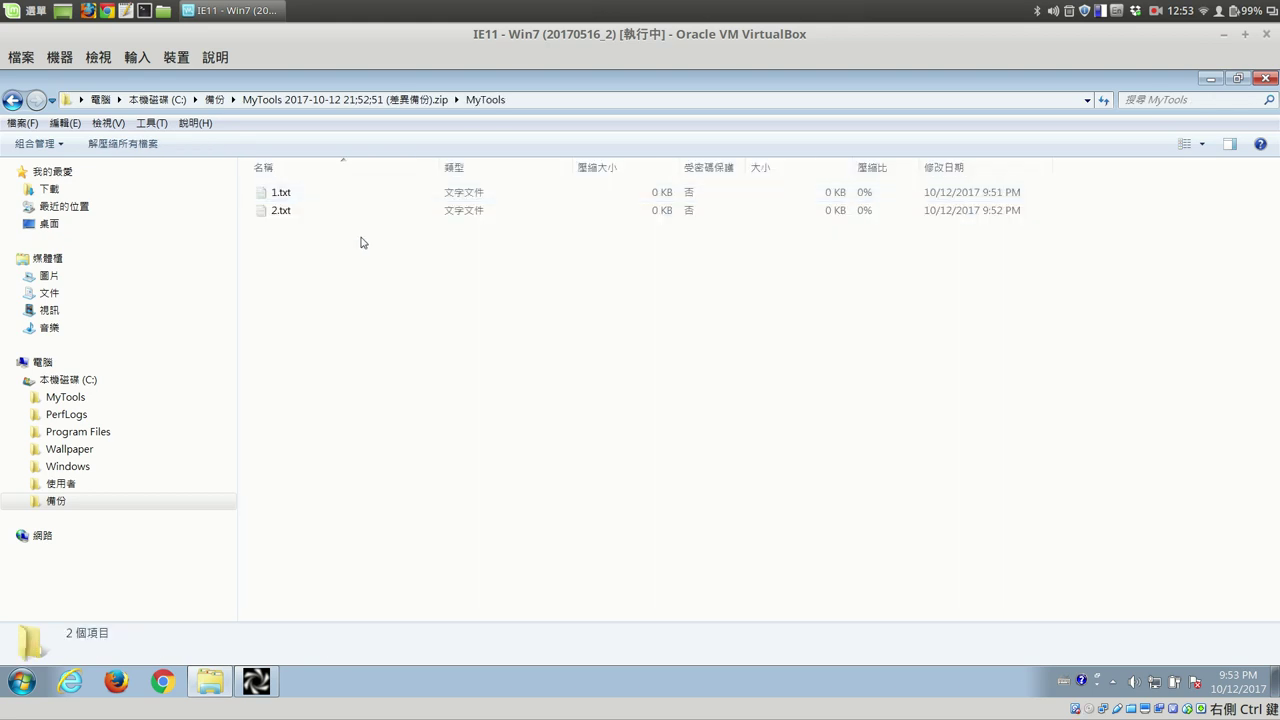
{"action": "left_click", "coordinate": [308, 195]}
{"action": "left_click", "coordinate": [300, 210]}
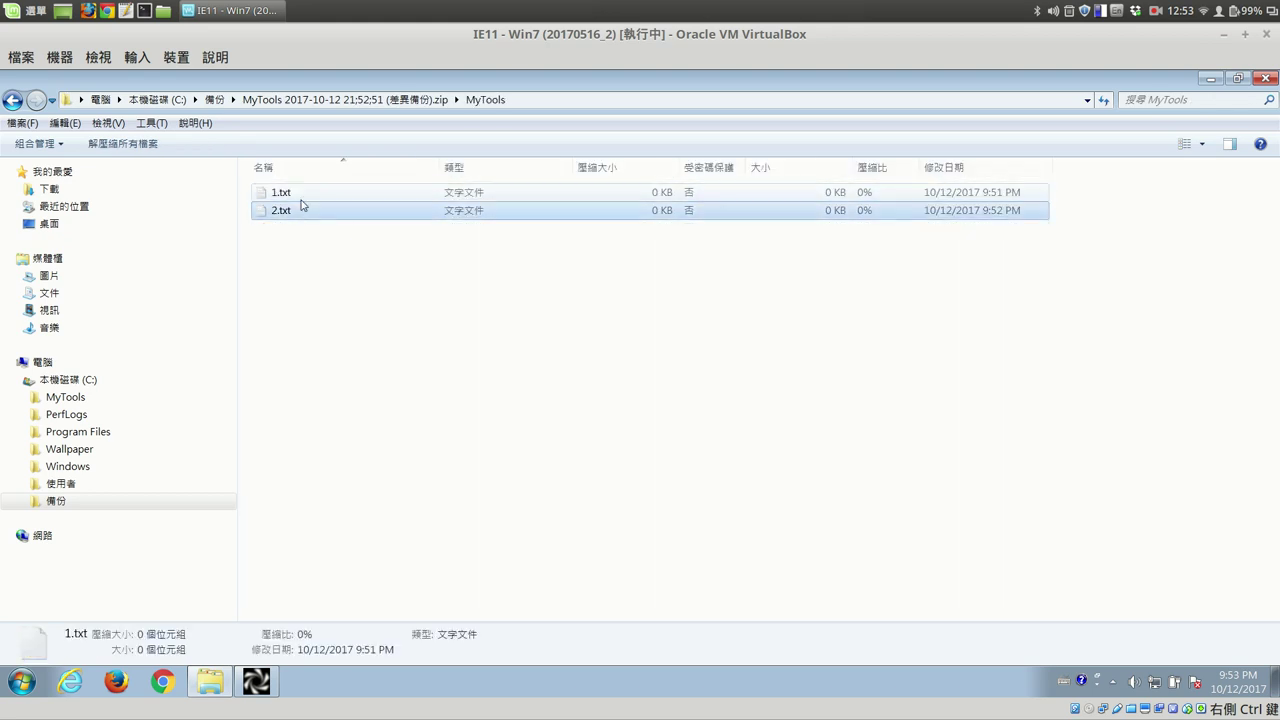
{"action": "left_click", "coordinate": [305, 195]}
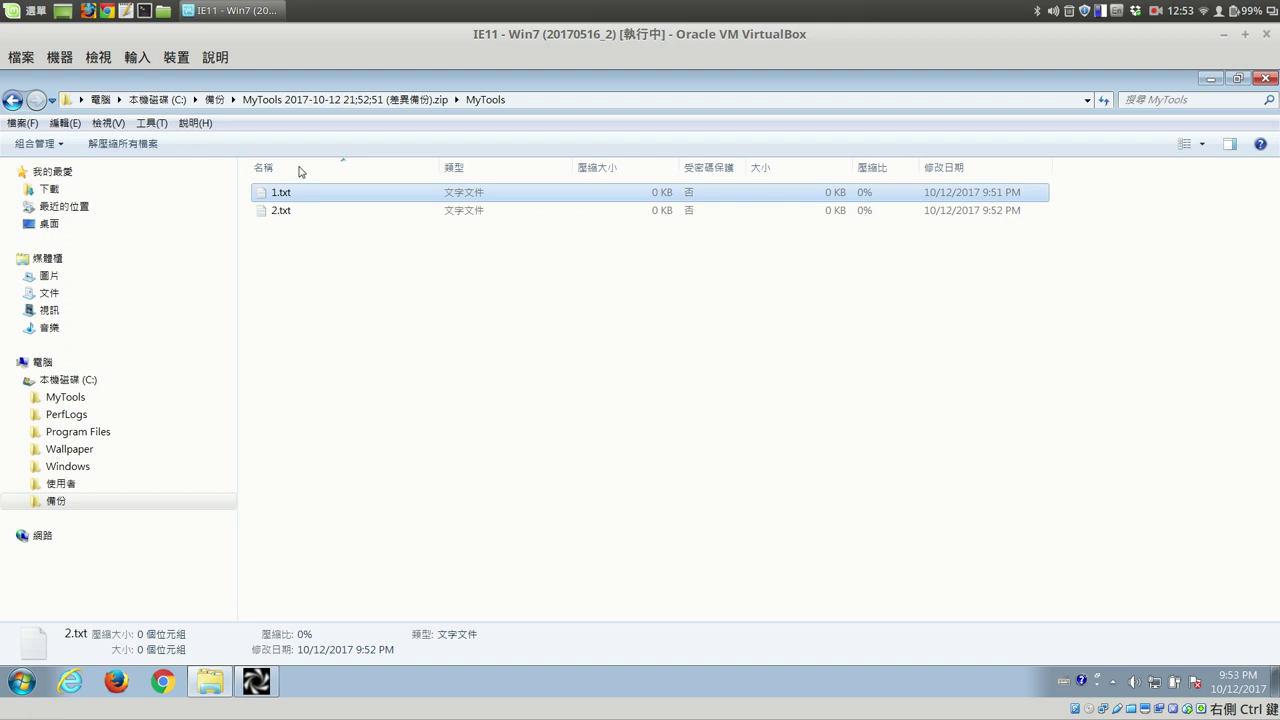
{"action": "left_click", "coordinate": [215, 99]}
{"action": "left_click", "coordinate": [418, 211]}
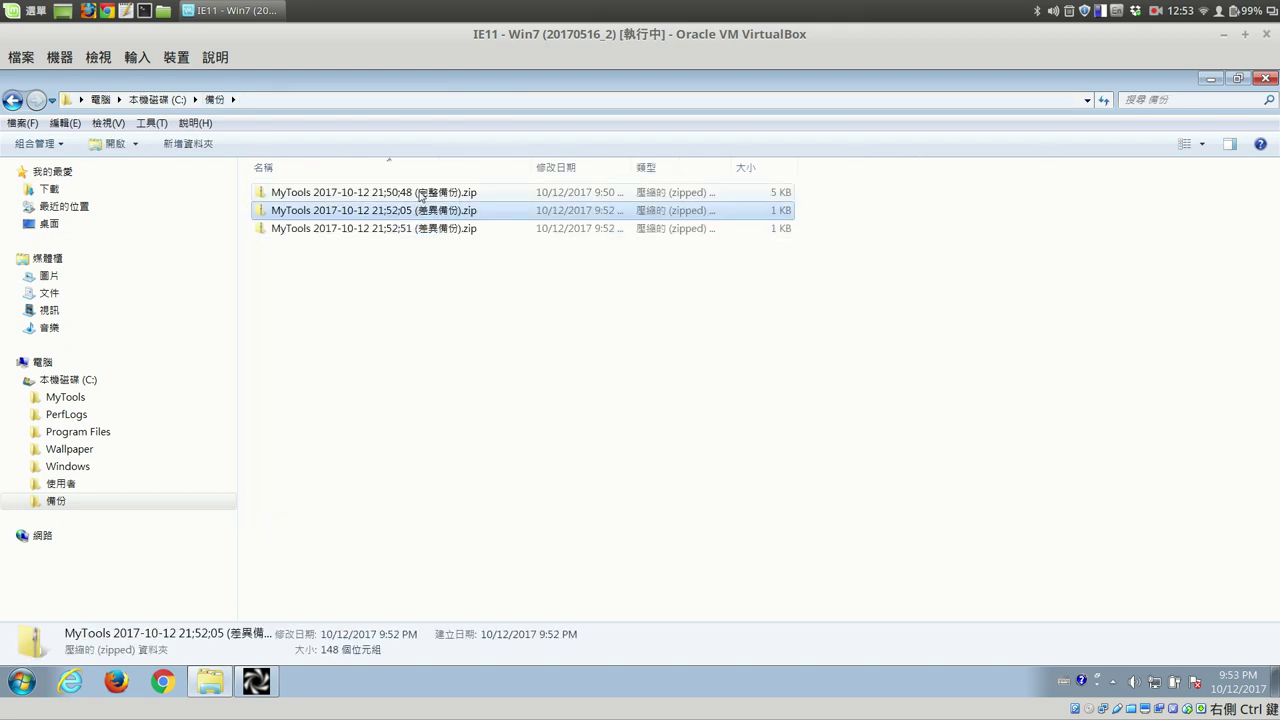
{"action": "left_click", "coordinate": [410, 250]}
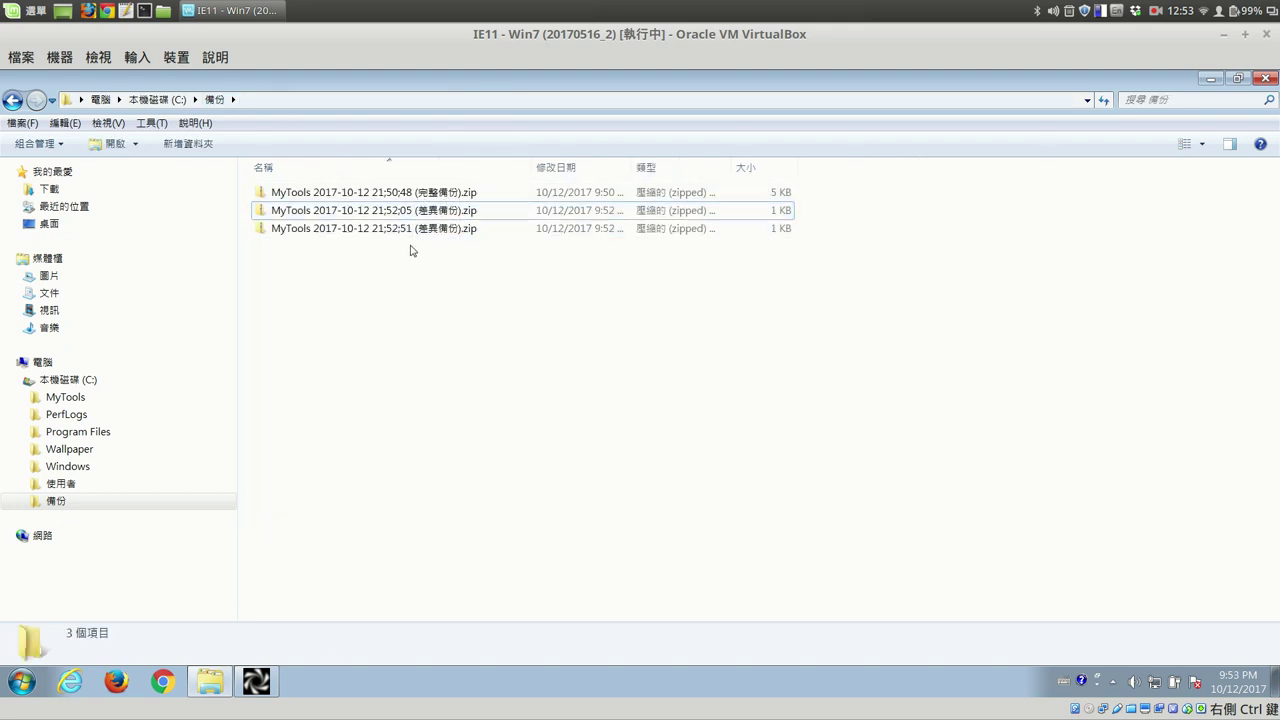
- Switch to Cobian Backup and run the 差異備份 task again without changing any source file
{"action": "left_click", "coordinate": [266, 686]}
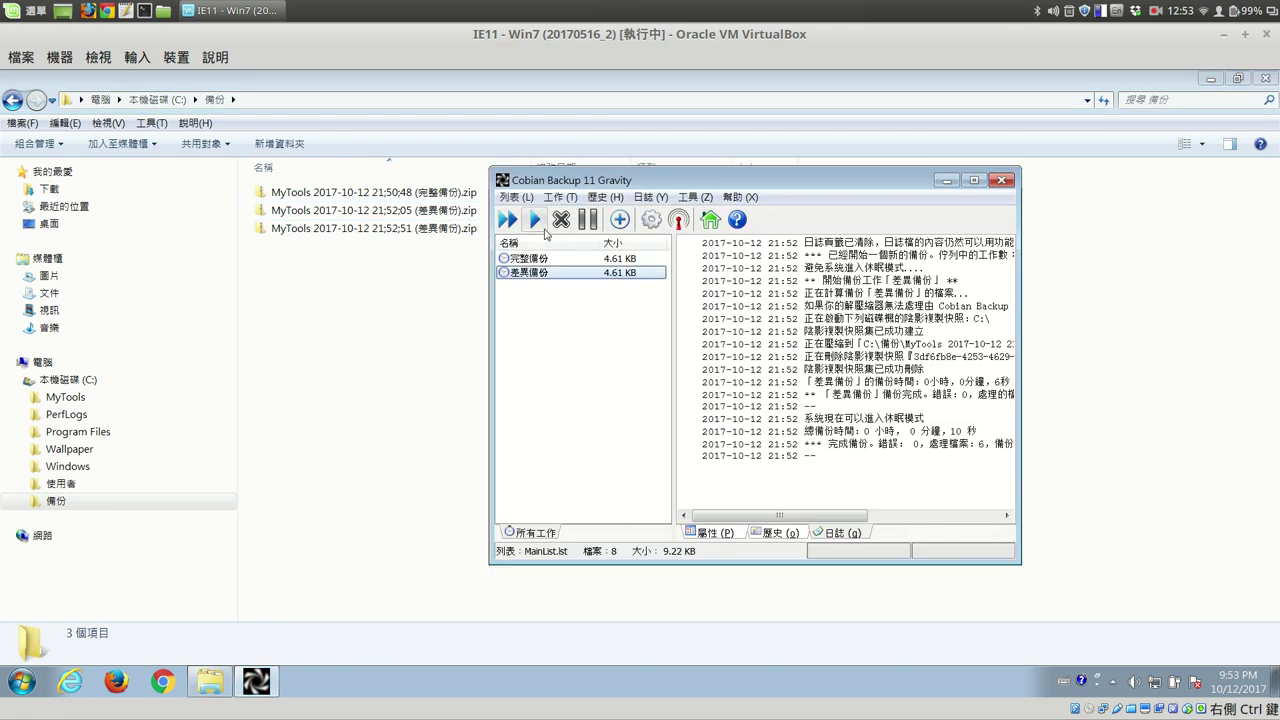
{"action": "left_click", "coordinate": [536, 223]}
{"action": "left_click", "coordinate": [720, 413]}
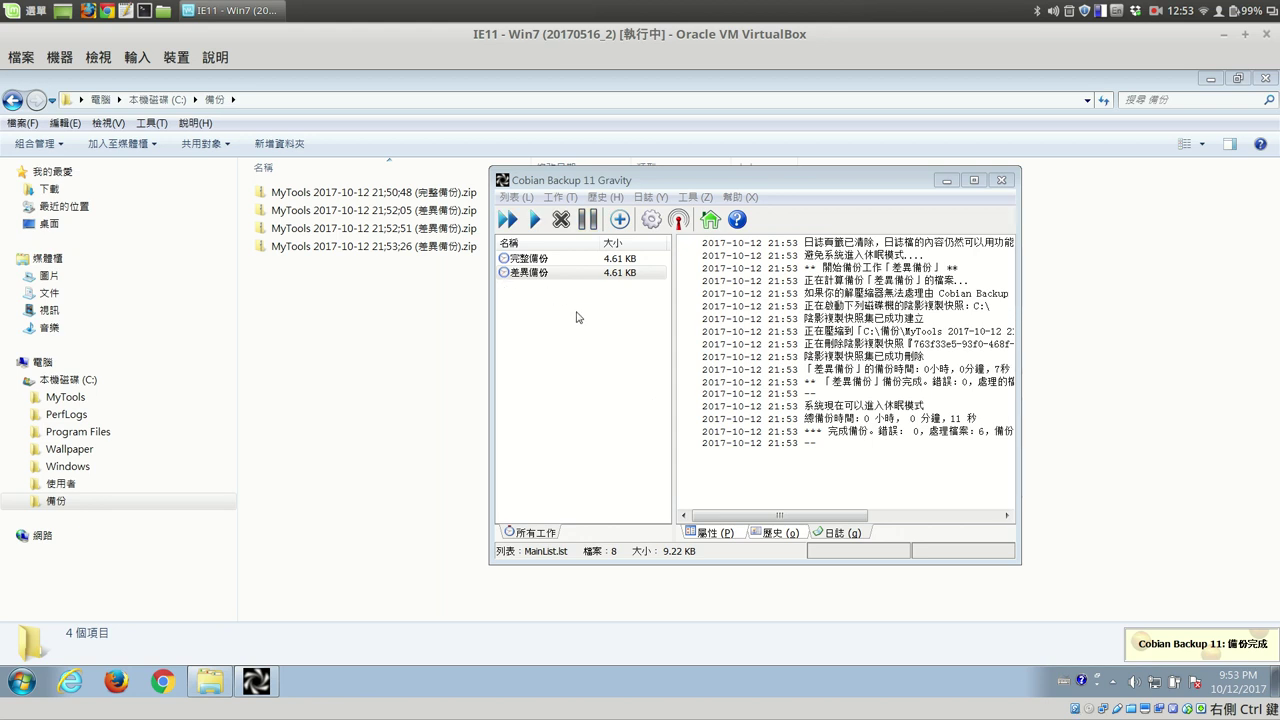
- Examine the MyTools folder inside the 21;53;26 differential zip and return to the 備份 folder
{"action": "left_click", "coordinate": [405, 267]}
{"action": "left_click", "coordinate": [397, 250]}
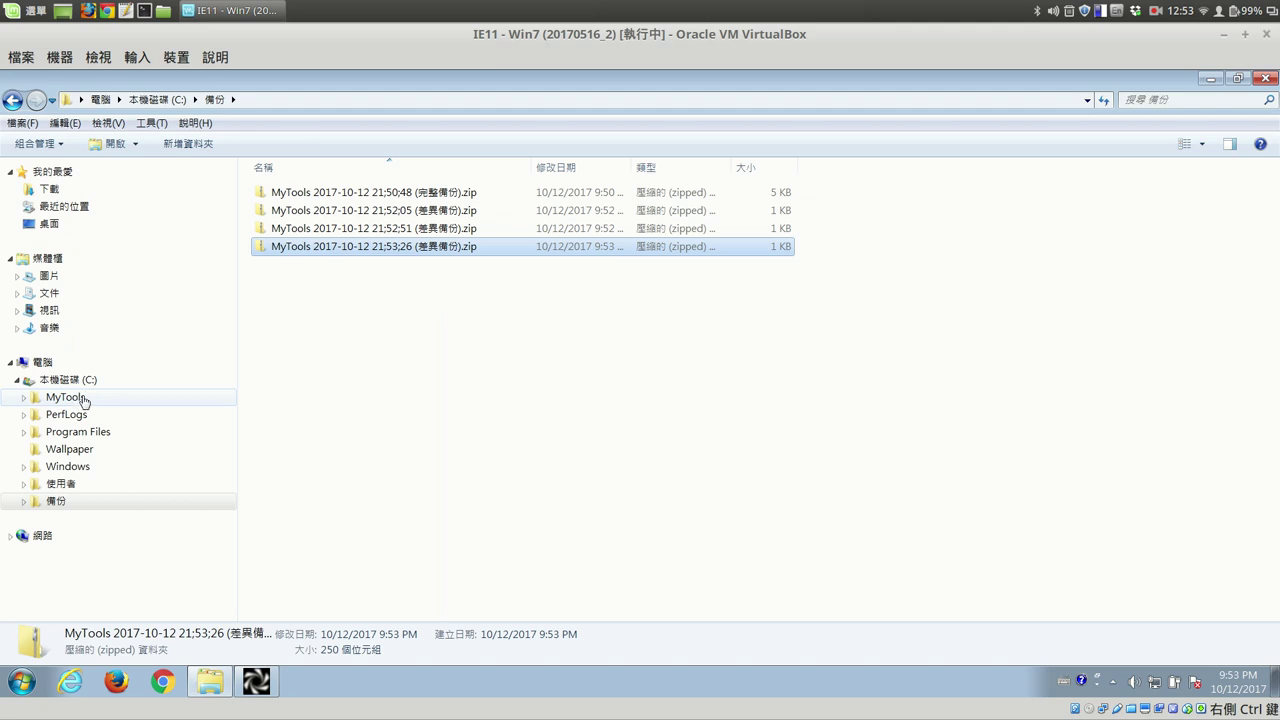
{"action": "double_click", "coordinate": [405, 255]}
{"action": "double_click", "coordinate": [296, 195]}
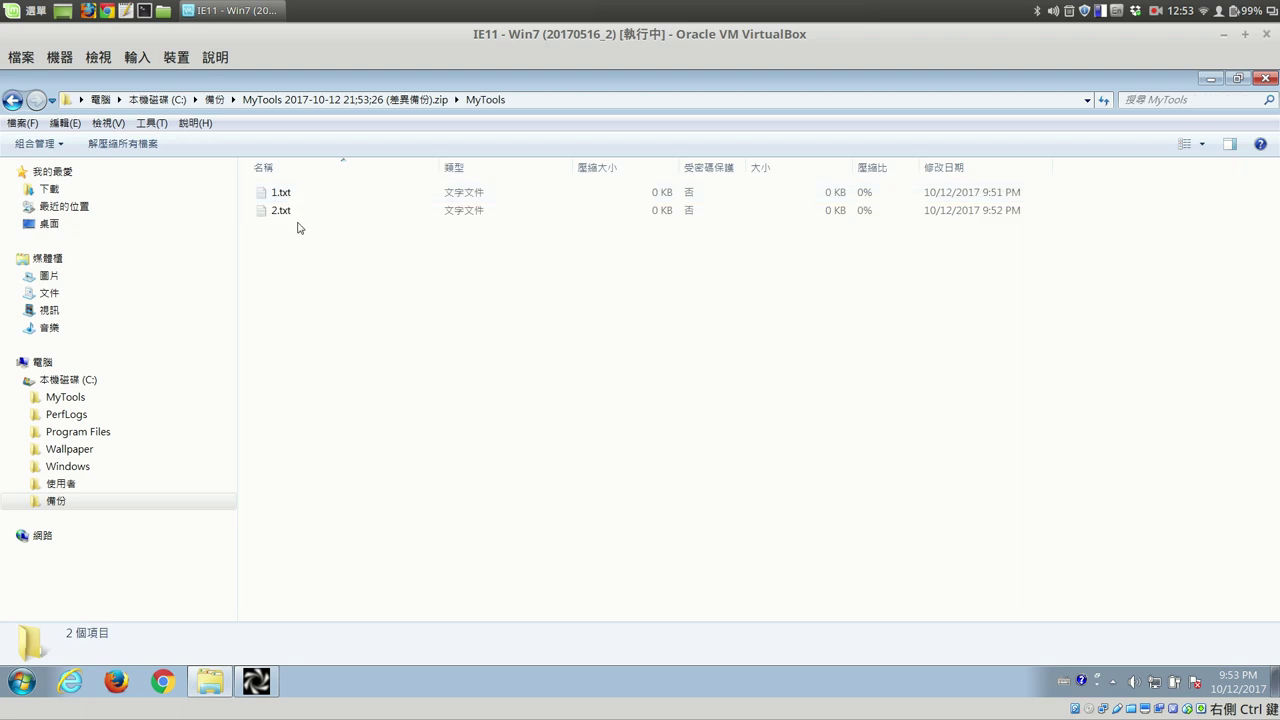
{"action": "left_click", "coordinate": [214, 99]}
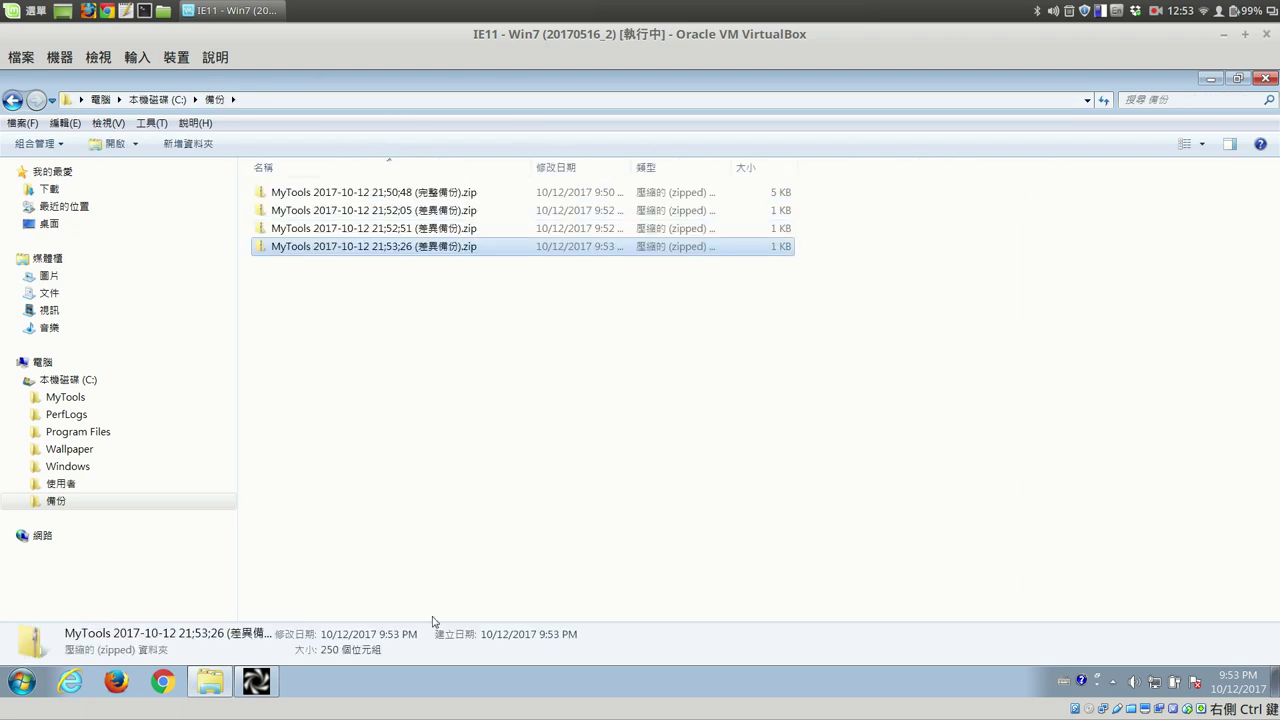
- Switch to Cobian Backup and run the 差異備份 task once more to test its periodic full-backup setting
{"action": "left_click", "coordinate": [257, 682]}
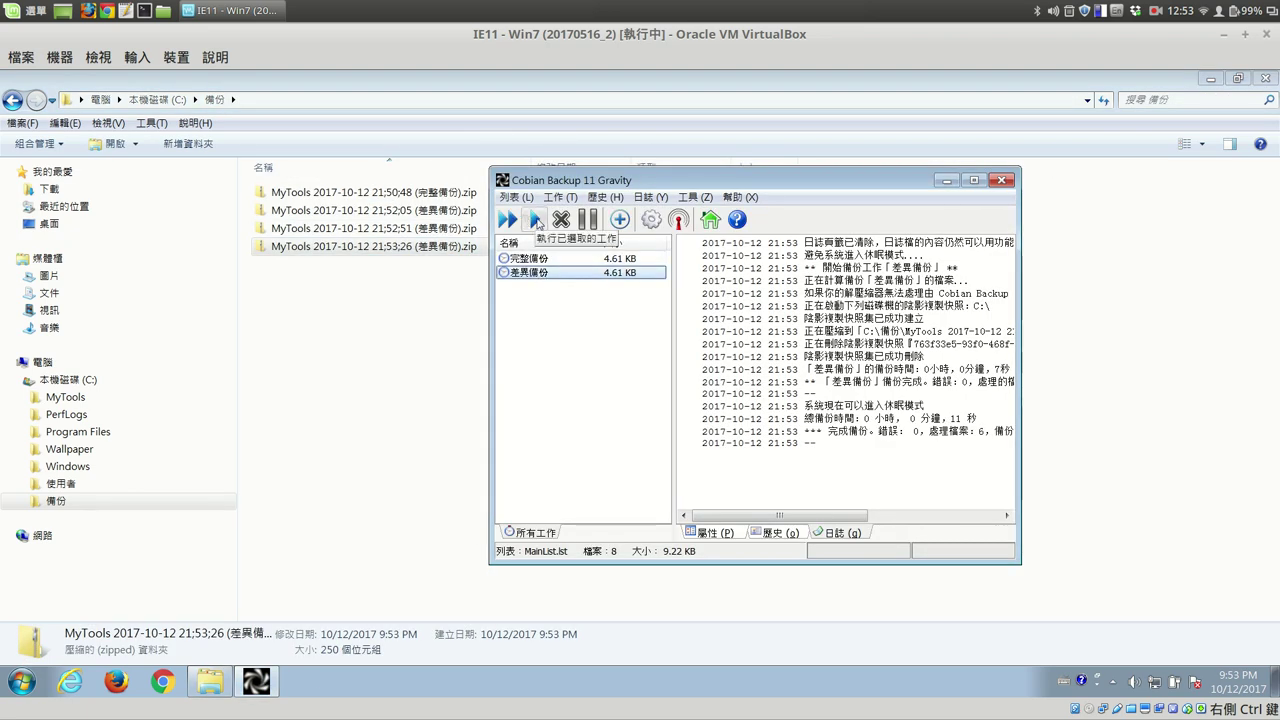
{"action": "left_click", "coordinate": [537, 221]}
{"action": "left_click", "coordinate": [706, 407]}
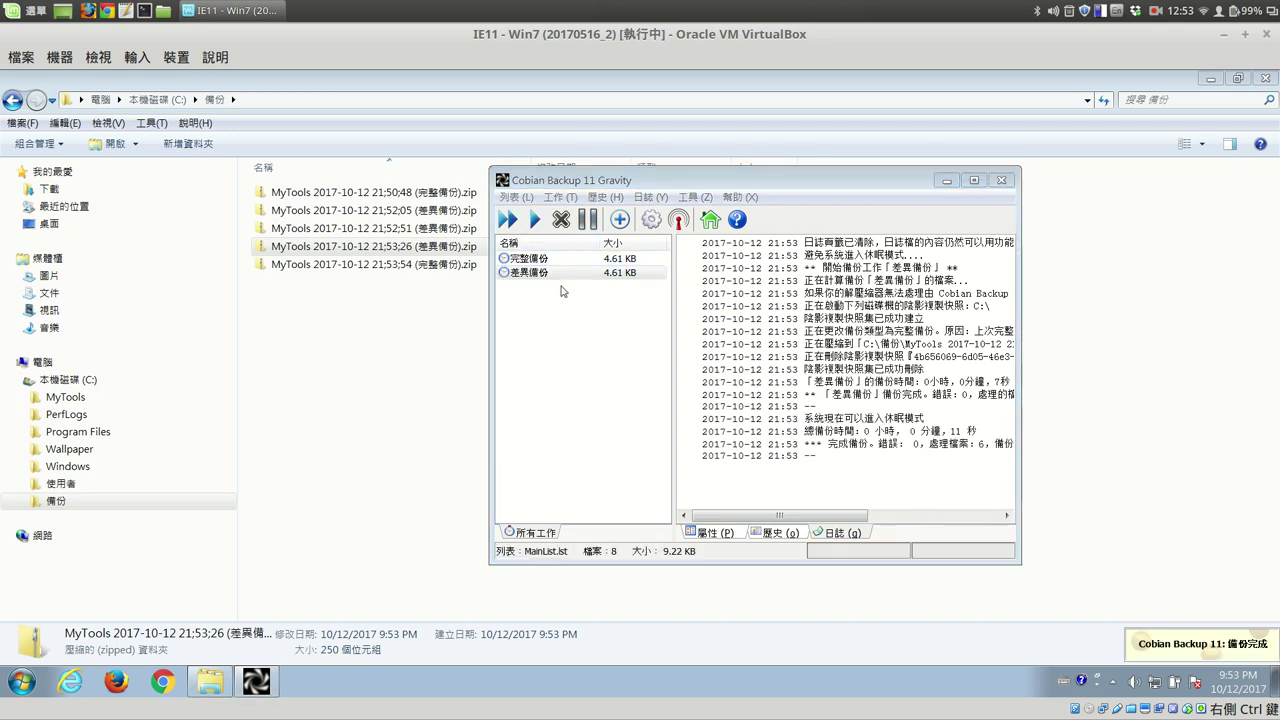
- Open the 差異備份 task's properties and examine how many backups trigger a full backup in its 動態設定 settings
{"action": "left_click", "coordinate": [530, 272]}
{"action": "right_click", "coordinate": [538, 271]}
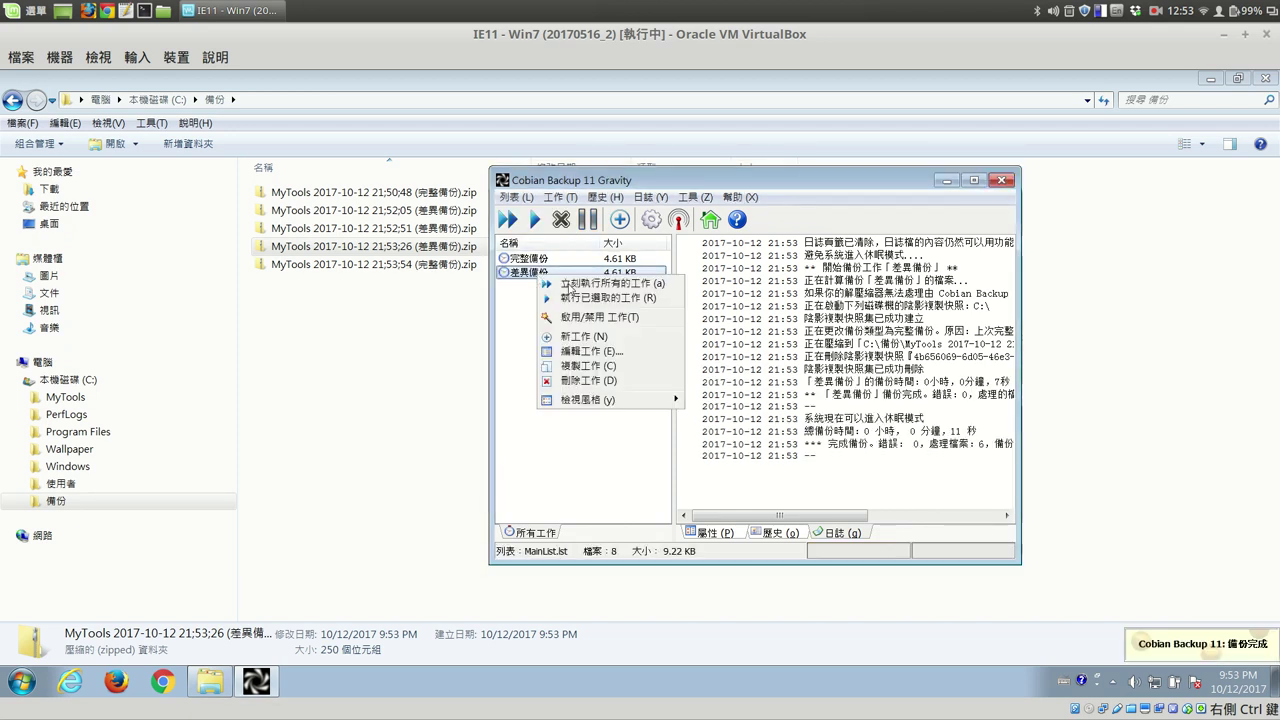
{"action": "left_click", "coordinate": [588, 359]}
{"action": "left_click", "coordinate": [553, 245]}
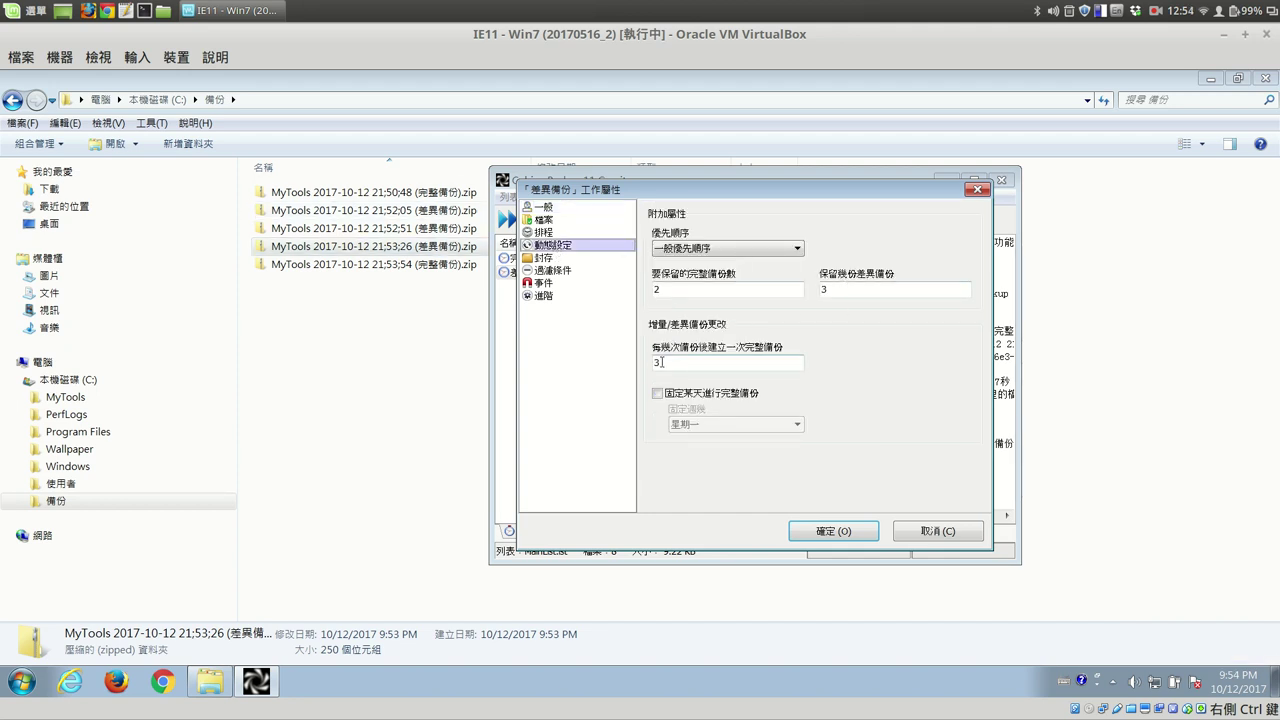
- Compare the contents of the two 完整備份 zips in the 備份 folder, and leave the 差異備份 task properties without saving
{"action": "left_click", "coordinate": [415, 268]}
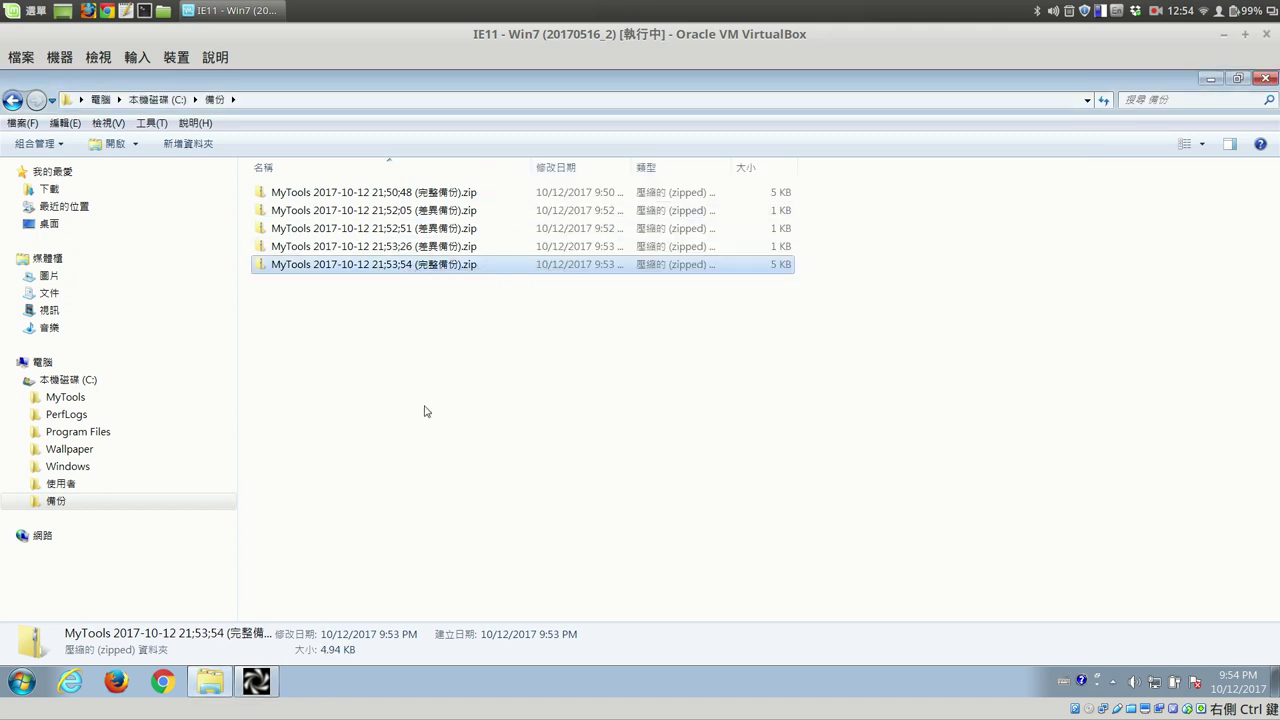
{"action": "double_click", "coordinate": [447, 198]}
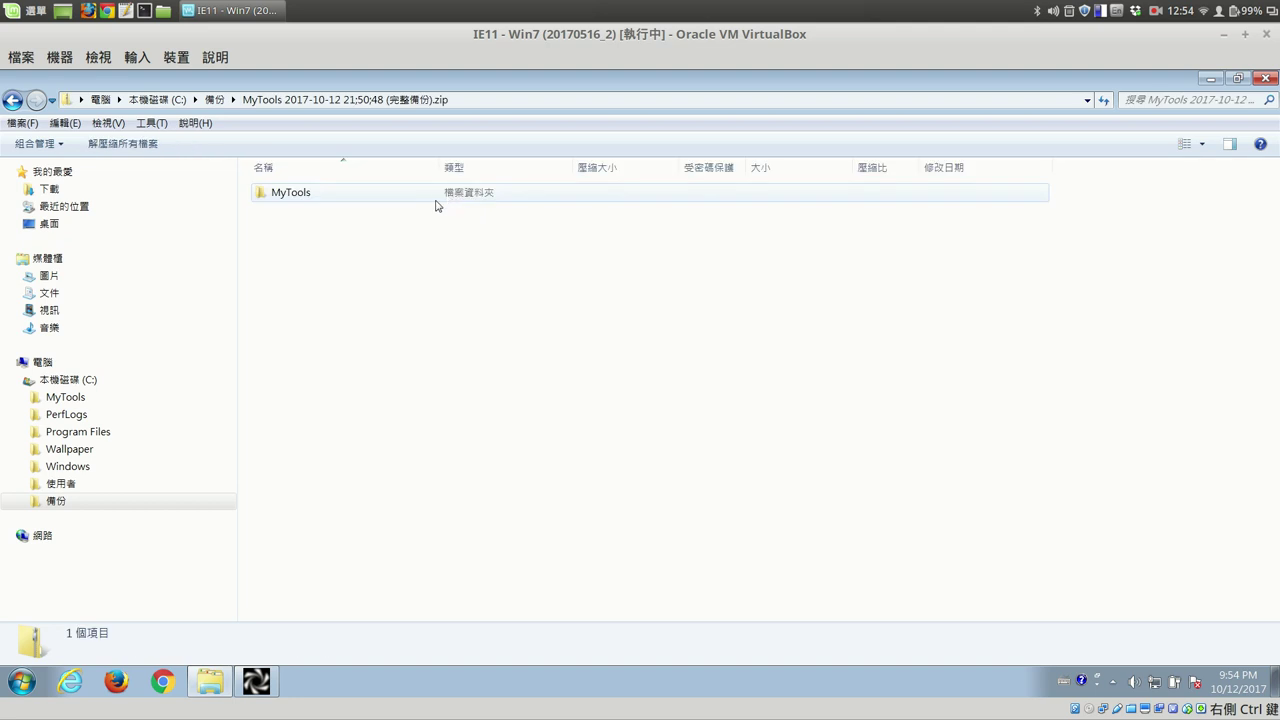
{"action": "double_click", "coordinate": [340, 196]}
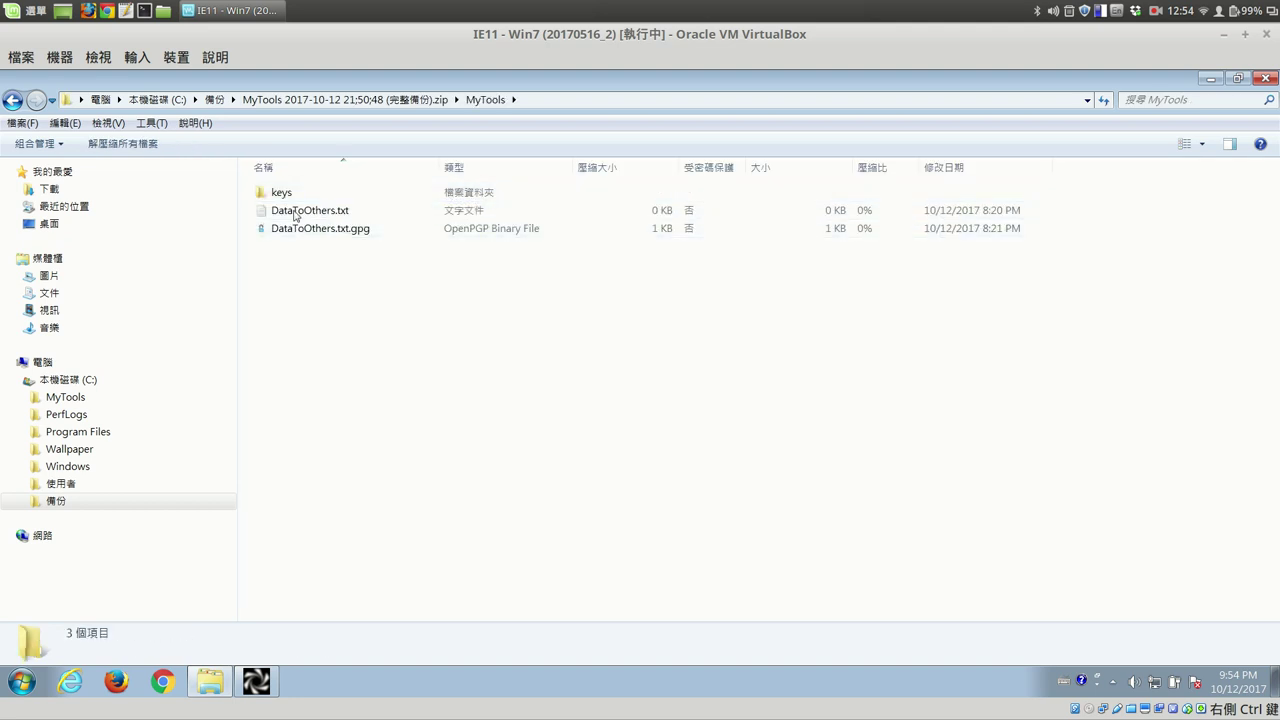
{"action": "left_click", "coordinate": [222, 99]}
{"action": "double_click", "coordinate": [340, 266]}
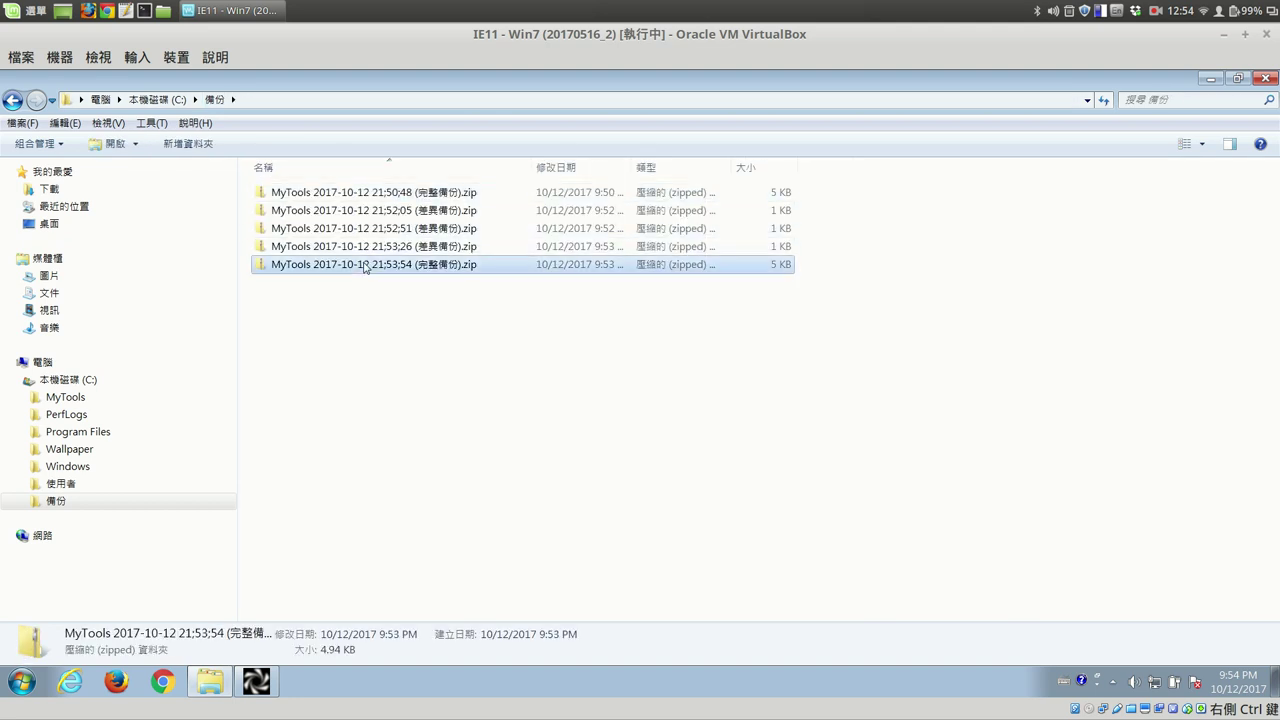
{"action": "double_click", "coordinate": [335, 192]}
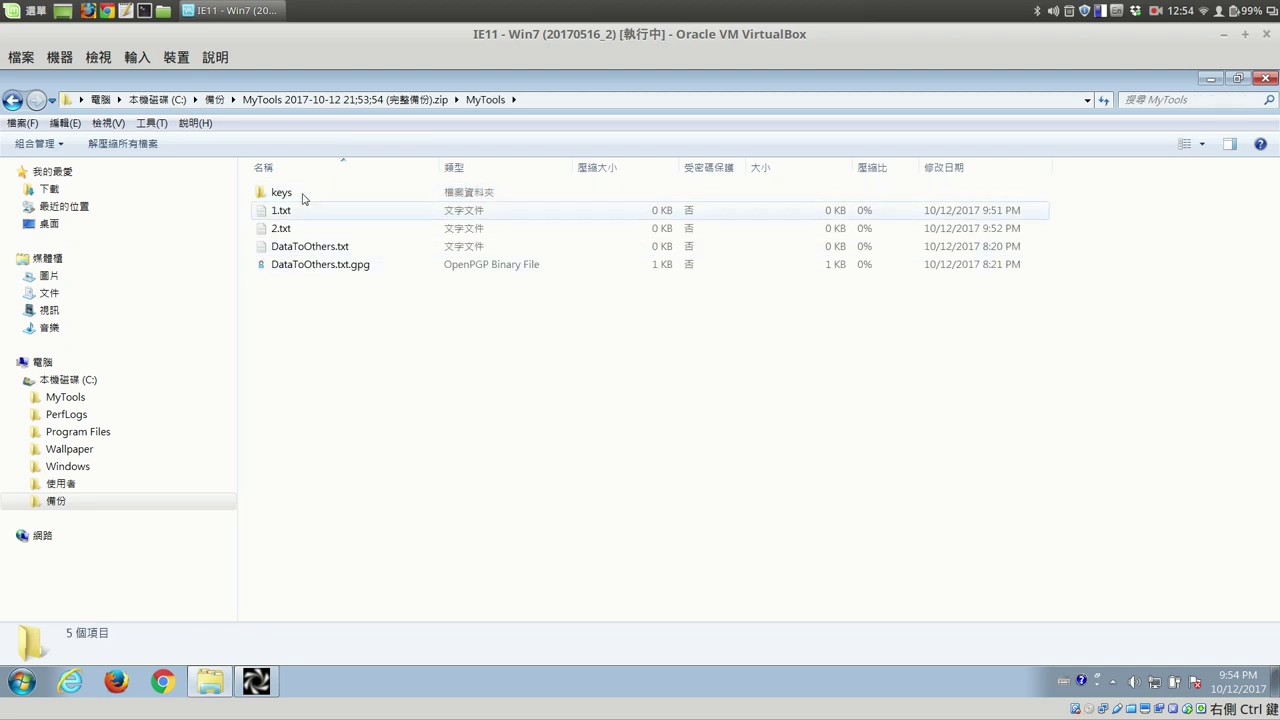
{"action": "left_click", "coordinate": [214, 99]}
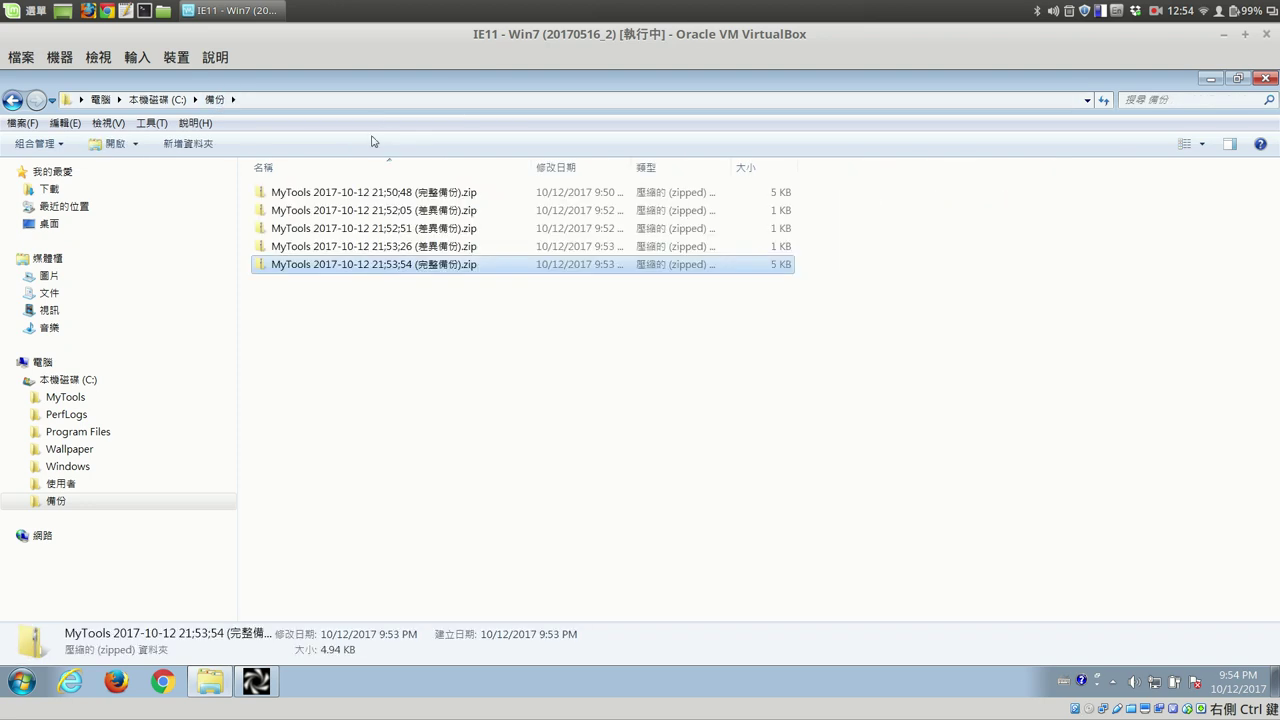
{"action": "left_click", "coordinate": [393, 313]}
{"action": "left_click", "coordinate": [258, 682]}
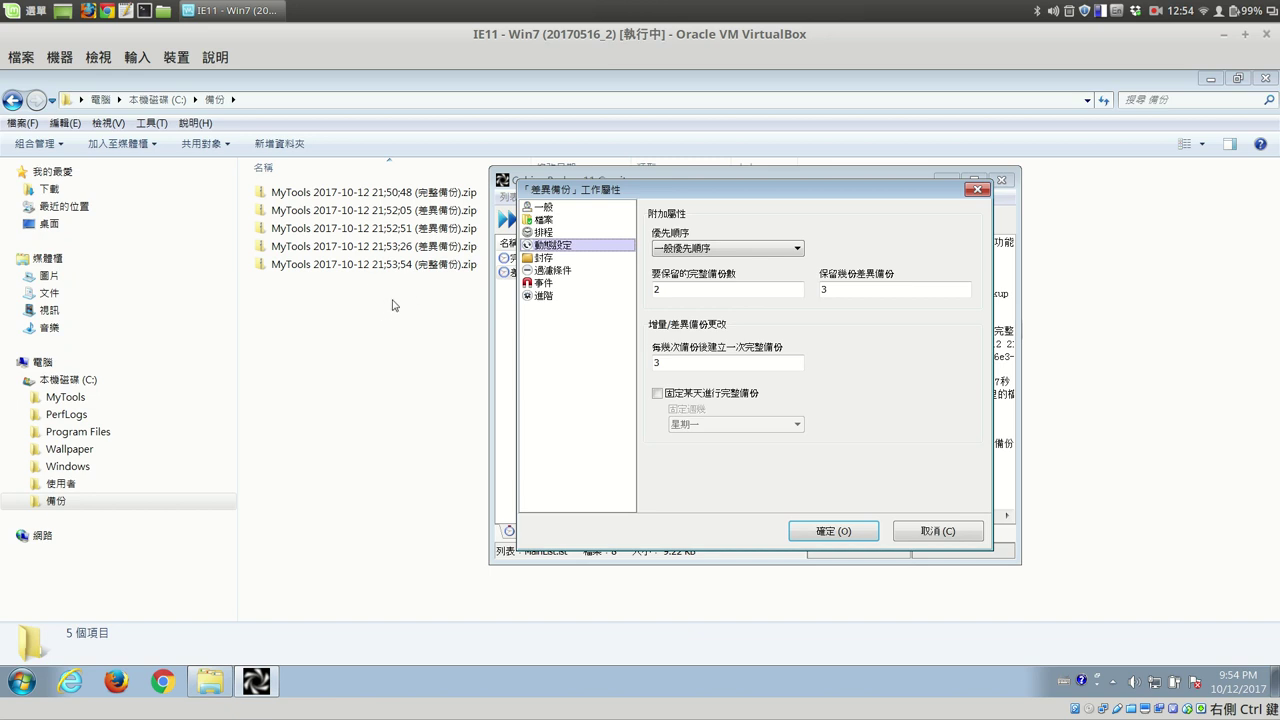
{"action": "left_click", "coordinate": [895, 531]}
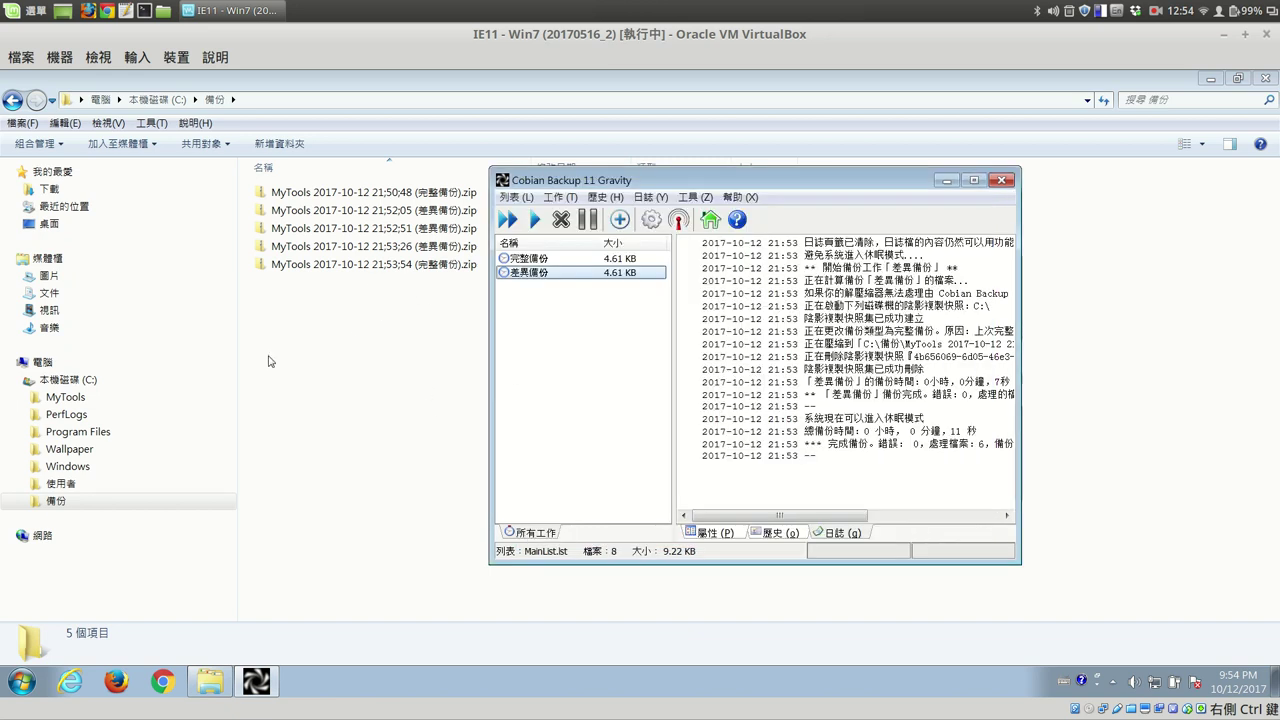
- Create a new text document named 3 in the C:\MyTools folder
{"action": "left_click", "coordinate": [157, 389]}
{"action": "right_click", "coordinate": [343, 315]}
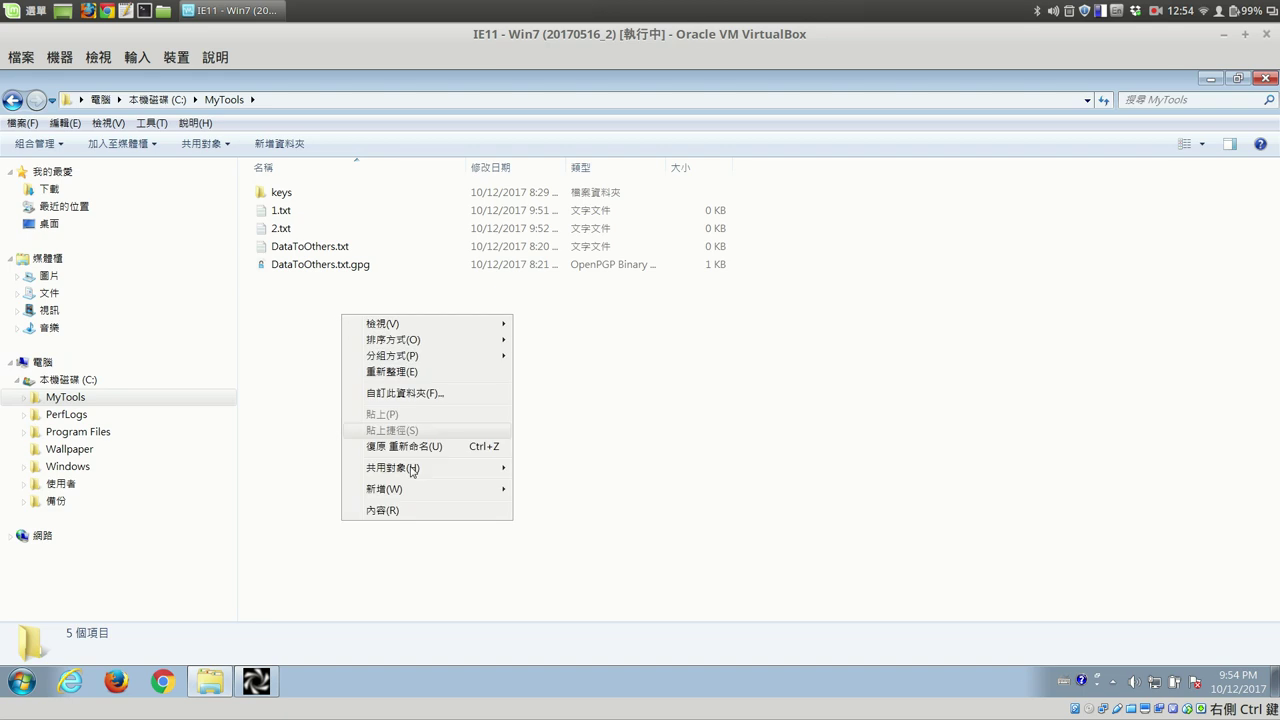
{"action": "mouse_move", "coordinate": [441, 495]}
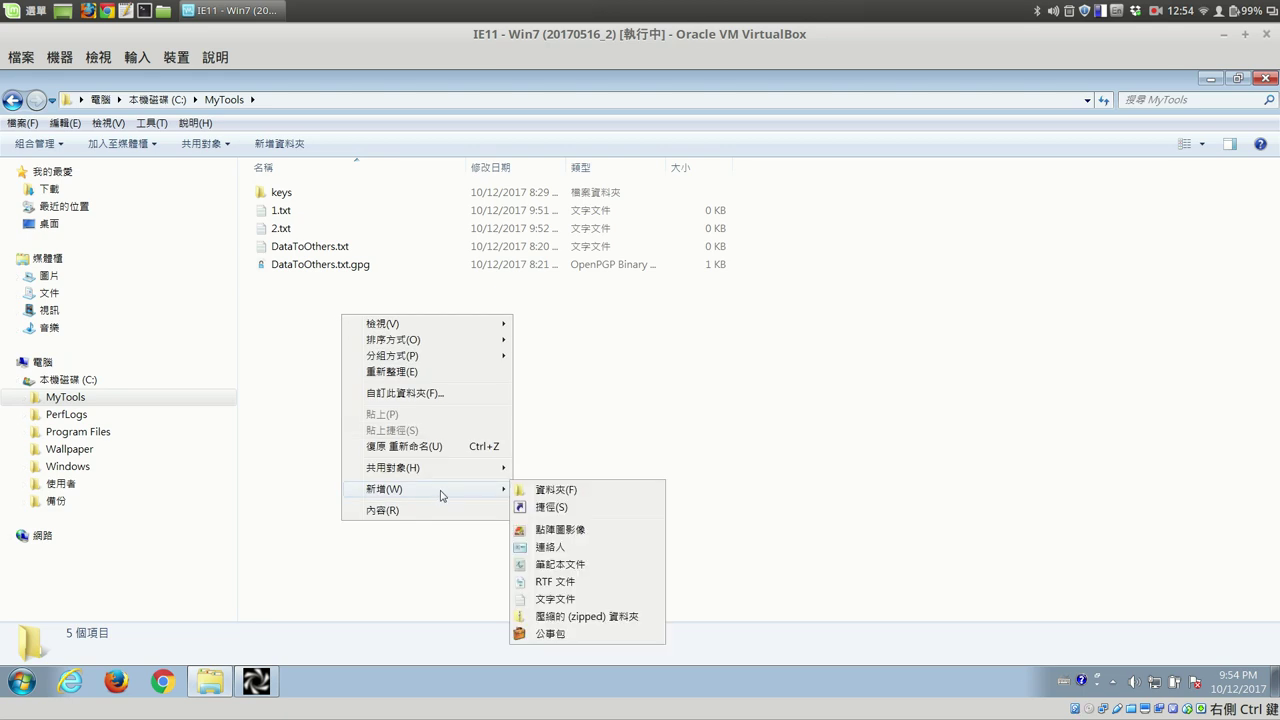
{"action": "left_click", "coordinate": [555, 598]}
{"action": "type", "text": "3"}
{"action": "left_click", "coordinate": [492, 473]}
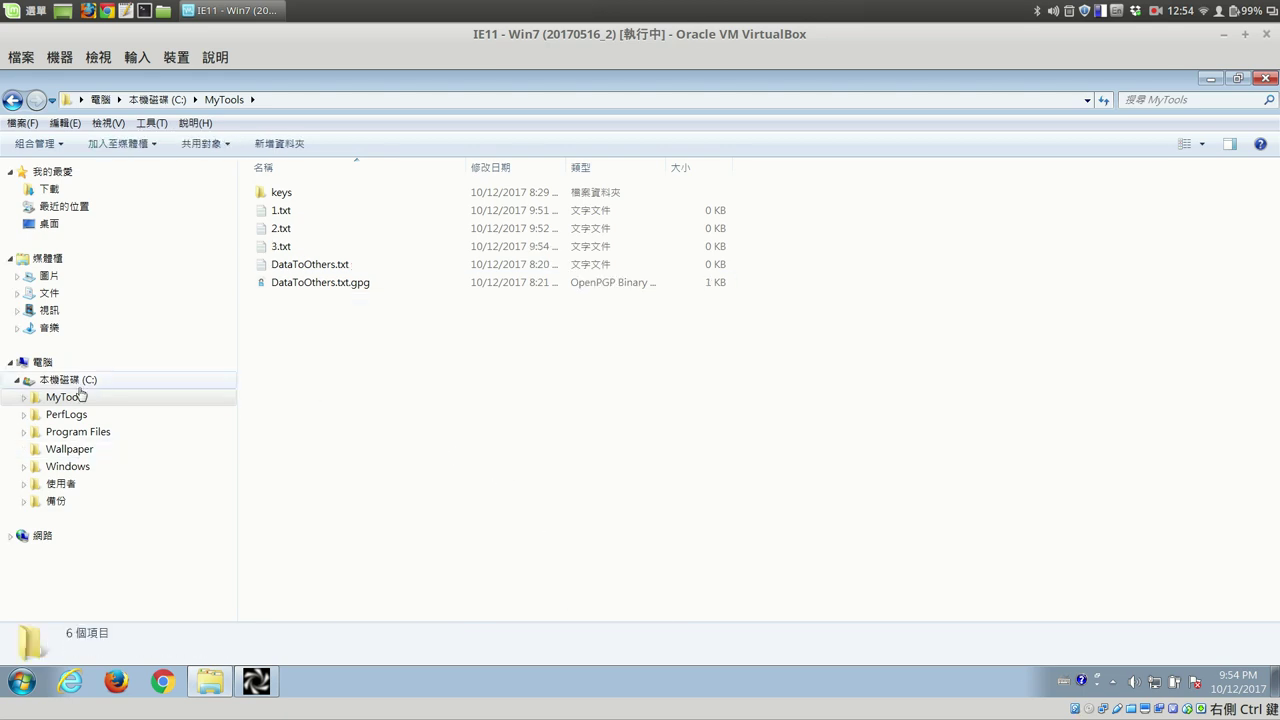
- Examine the MyTools folder inside the 21;53;54 full-backup zip in the 備份 folder
{"action": "left_click", "coordinate": [58, 501]}
{"action": "left_click", "coordinate": [258, 682]}
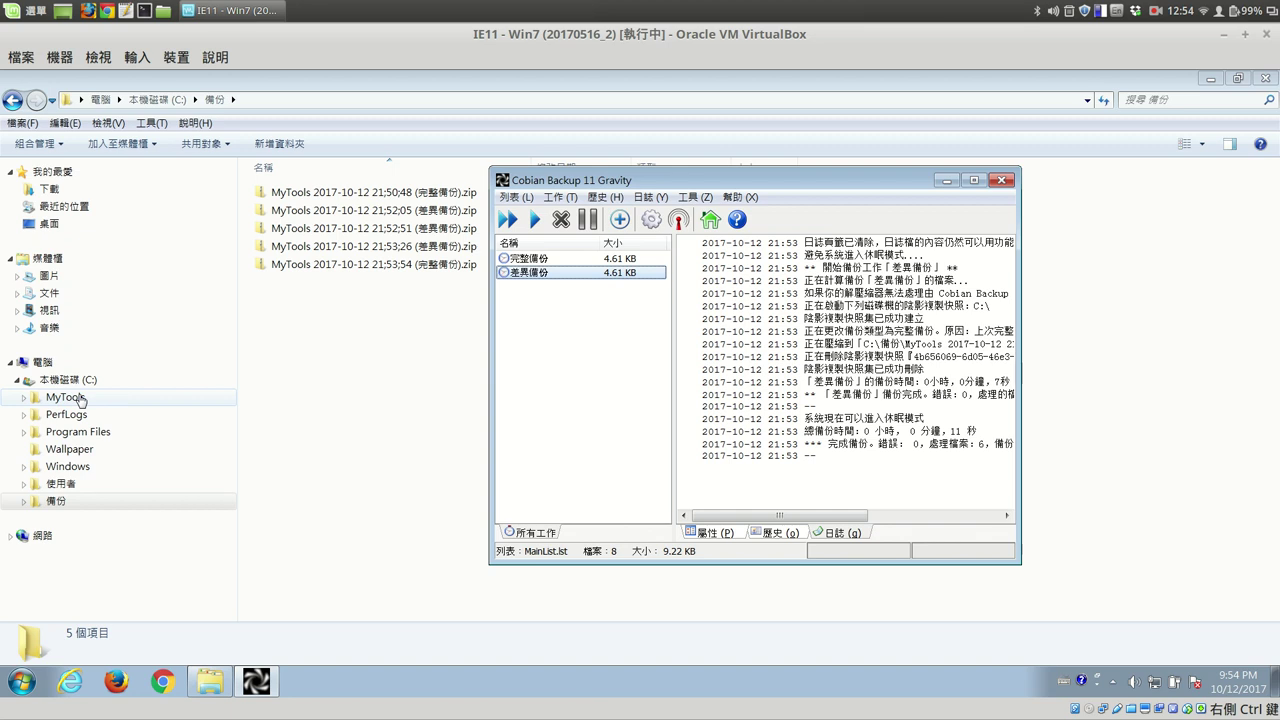
{"action": "double_click", "coordinate": [385, 265]}
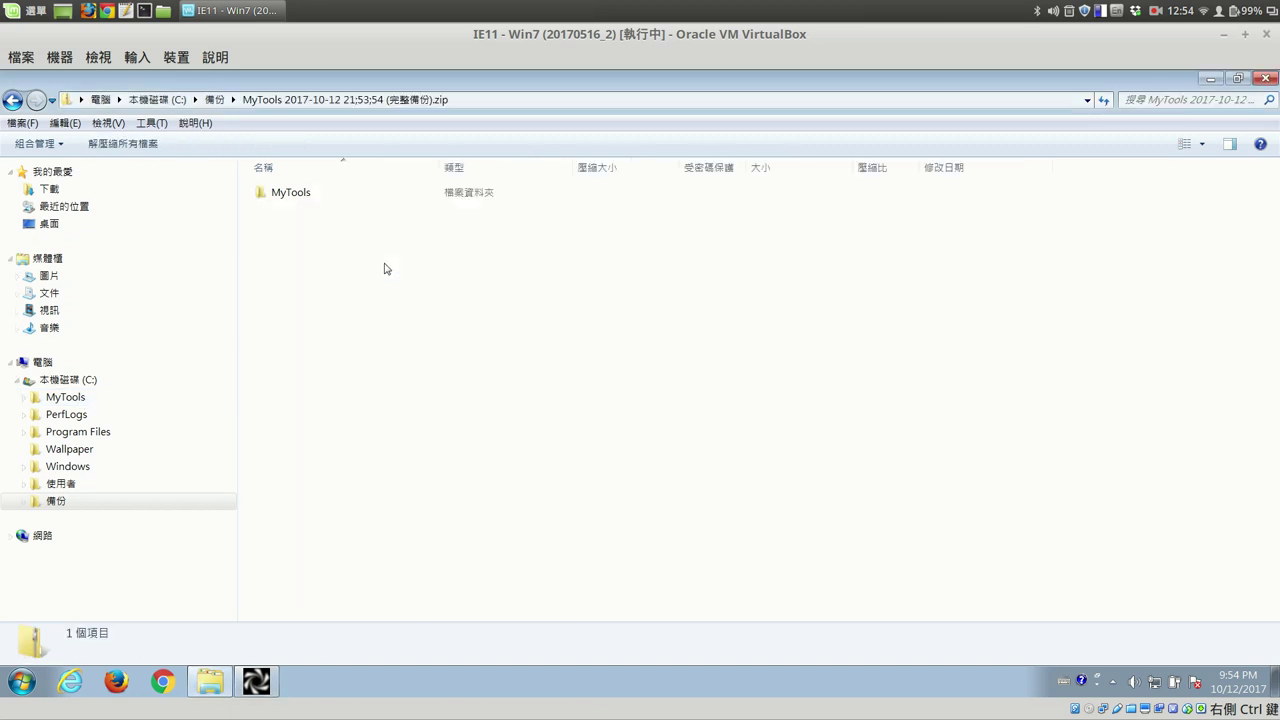
{"action": "double_click", "coordinate": [320, 194]}
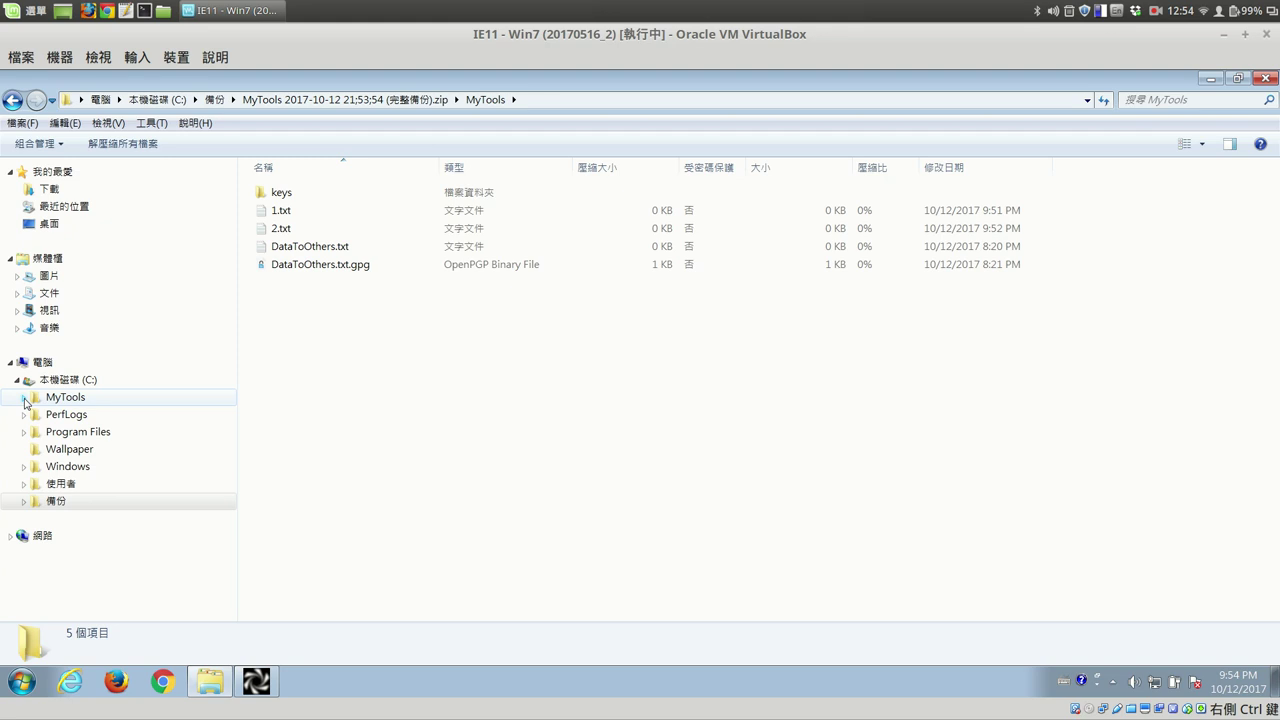
- Open a second file explorer window, arrange both windows for comparison, and show C:\MyTools in the original one
{"action": "right_click", "coordinate": [210, 681]}
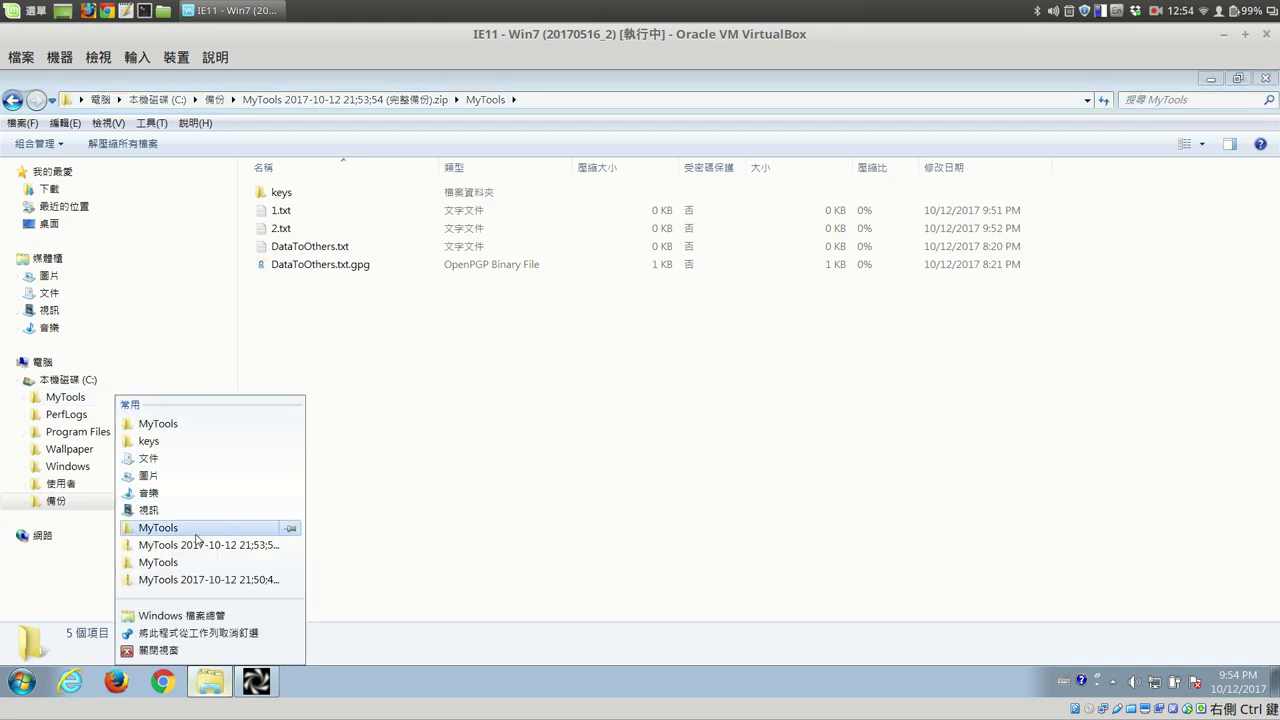
{"action": "left_click", "coordinate": [205, 617]}
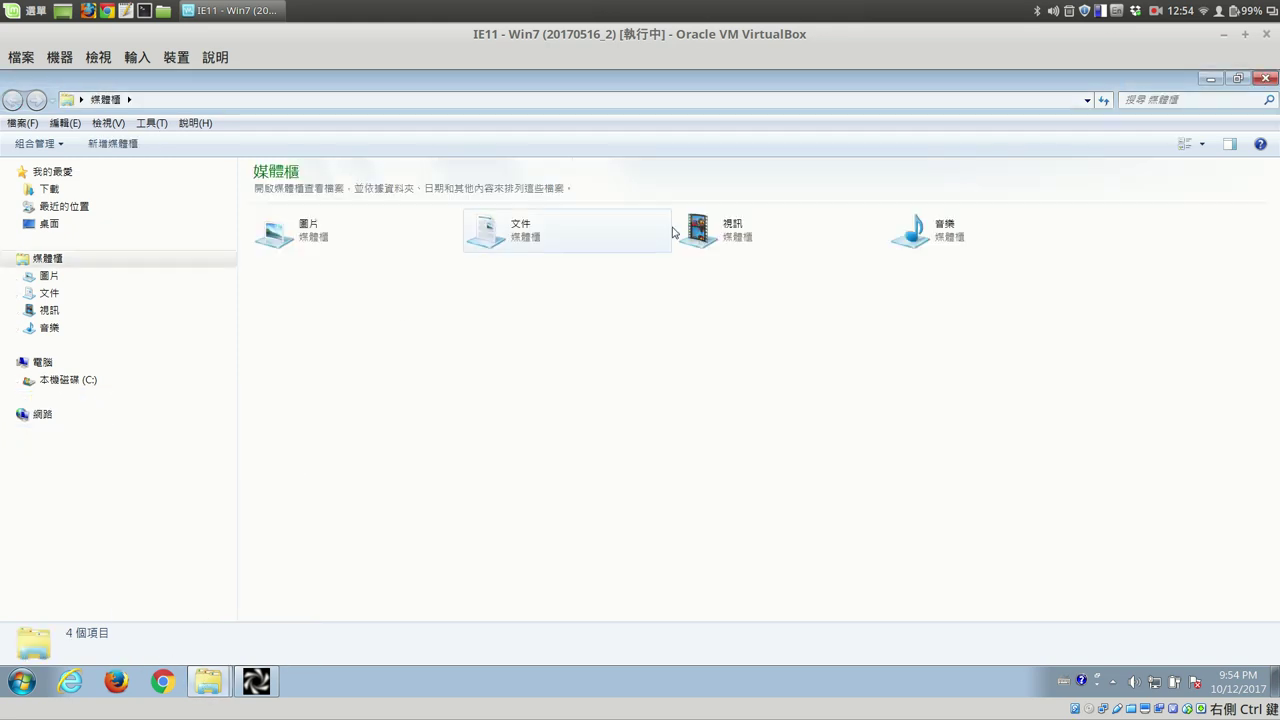
{"action": "left_click", "coordinate": [1237, 80]}
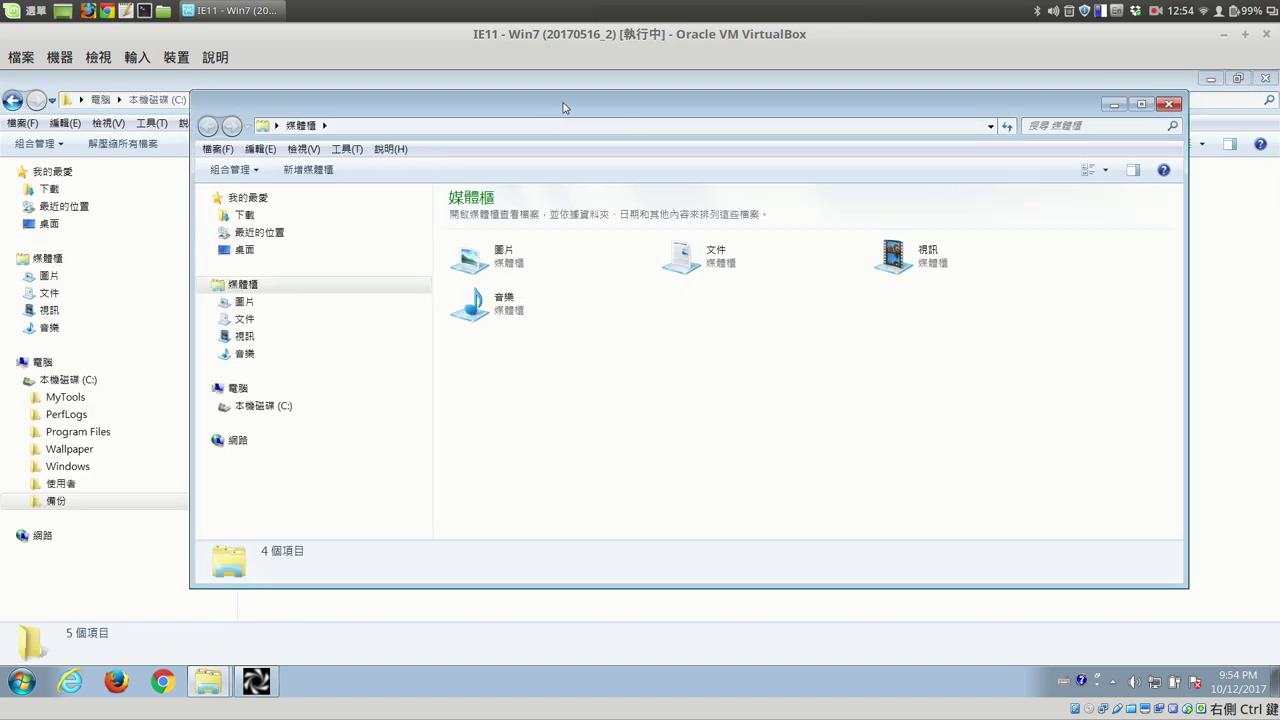
{"action": "left_click_drag", "start_coordinate": [560, 109], "coordinate": [733, 124]}
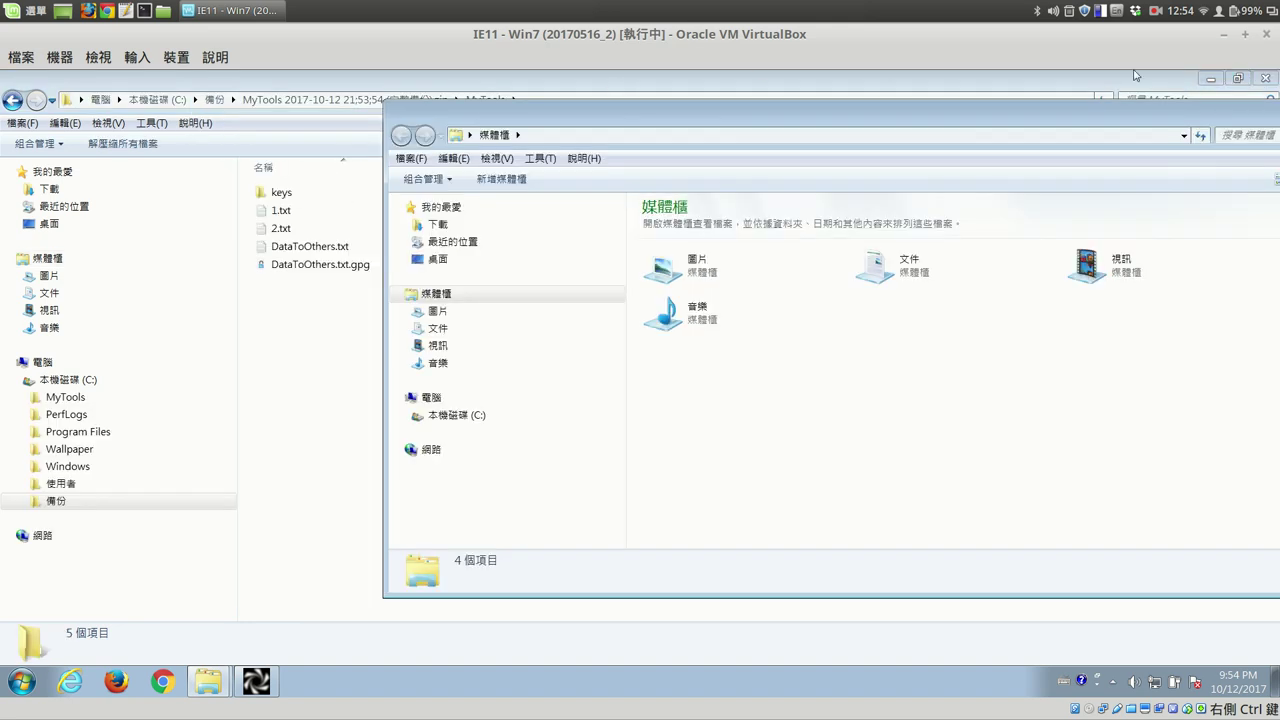
{"action": "left_click", "coordinate": [1237, 78]}
{"action": "left_click_drag", "start_coordinate": [1163, 191], "coordinate": [709, 191]}
{"action": "left_click_drag", "start_coordinate": [494, 84], "coordinate": [369, 101]}
{"action": "left_click", "coordinate": [115, 420]}
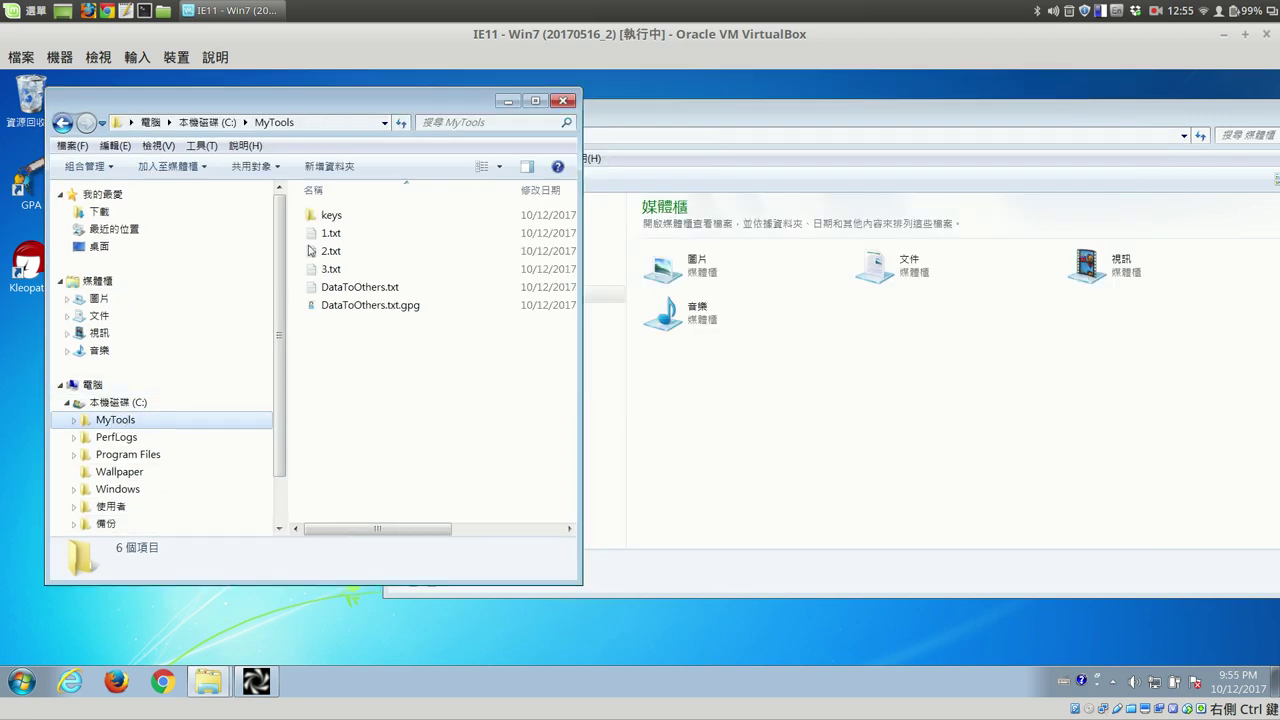
- Open the MyTools folder inside the 21;53;54 full-backup zip in the second window and compare it with C:\MyTools
{"action": "left_click", "coordinate": [784, 375]}
{"action": "left_click", "coordinate": [440, 415]}
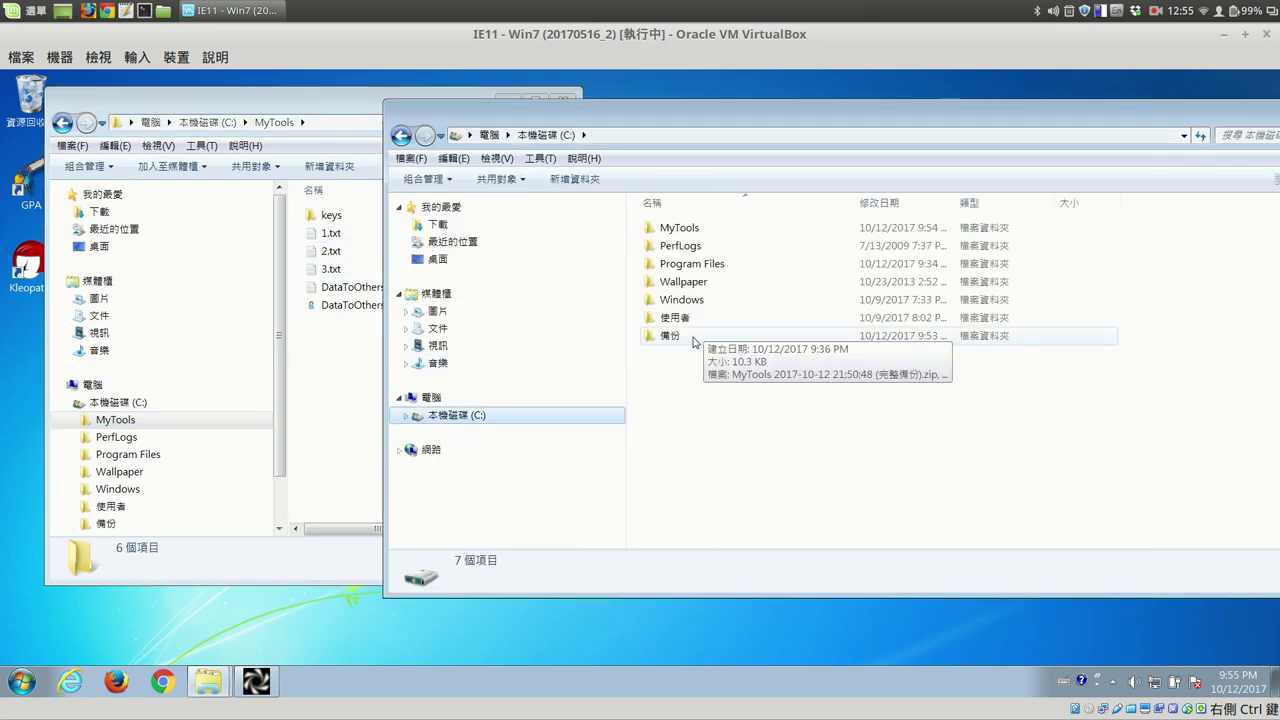
{"action": "double_click", "coordinate": [693, 340]}
{"action": "double_click", "coordinate": [727, 296]}
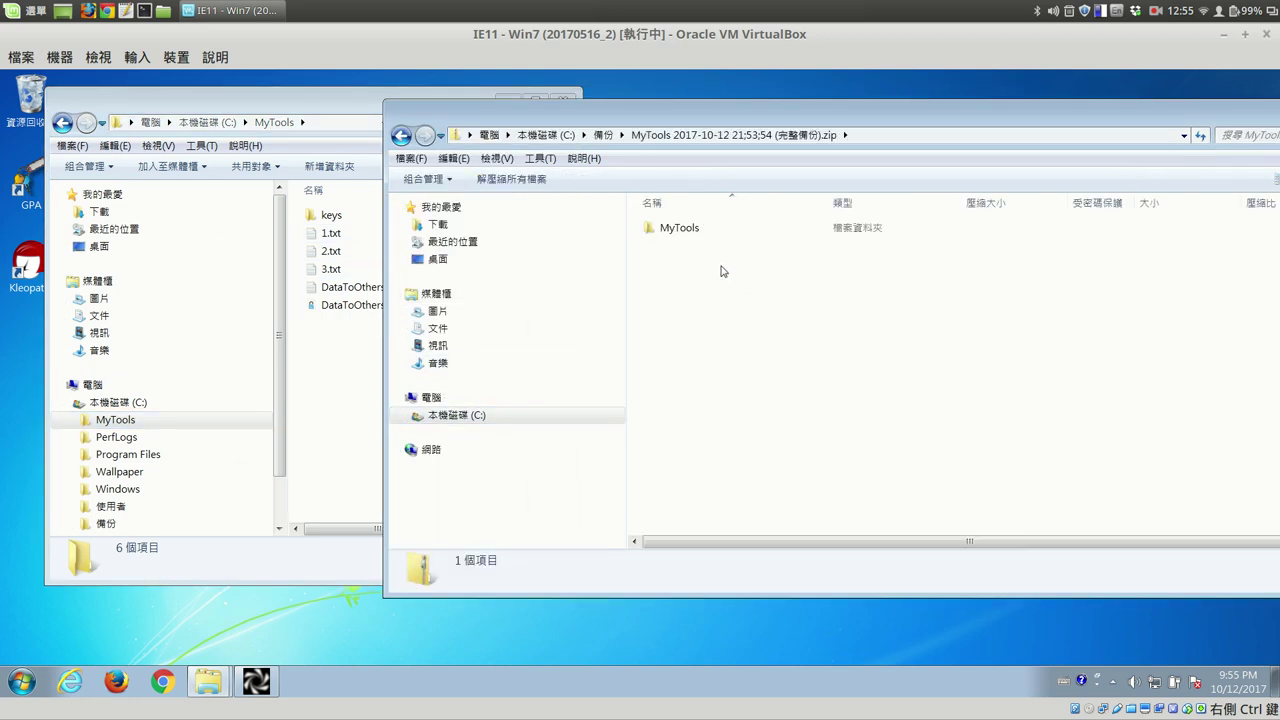
{"action": "double_click", "coordinate": [700, 232]}
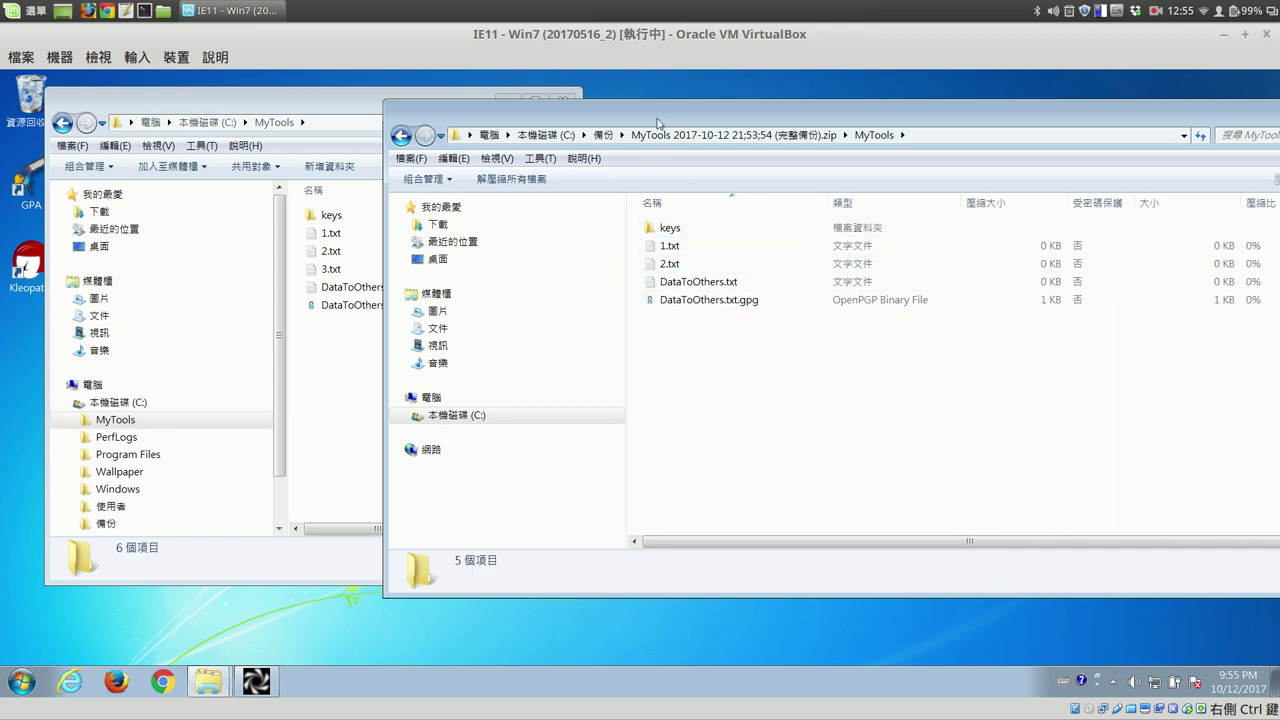
{"action": "left_click_drag", "start_coordinate": [674, 113], "coordinate": [700, 92]}
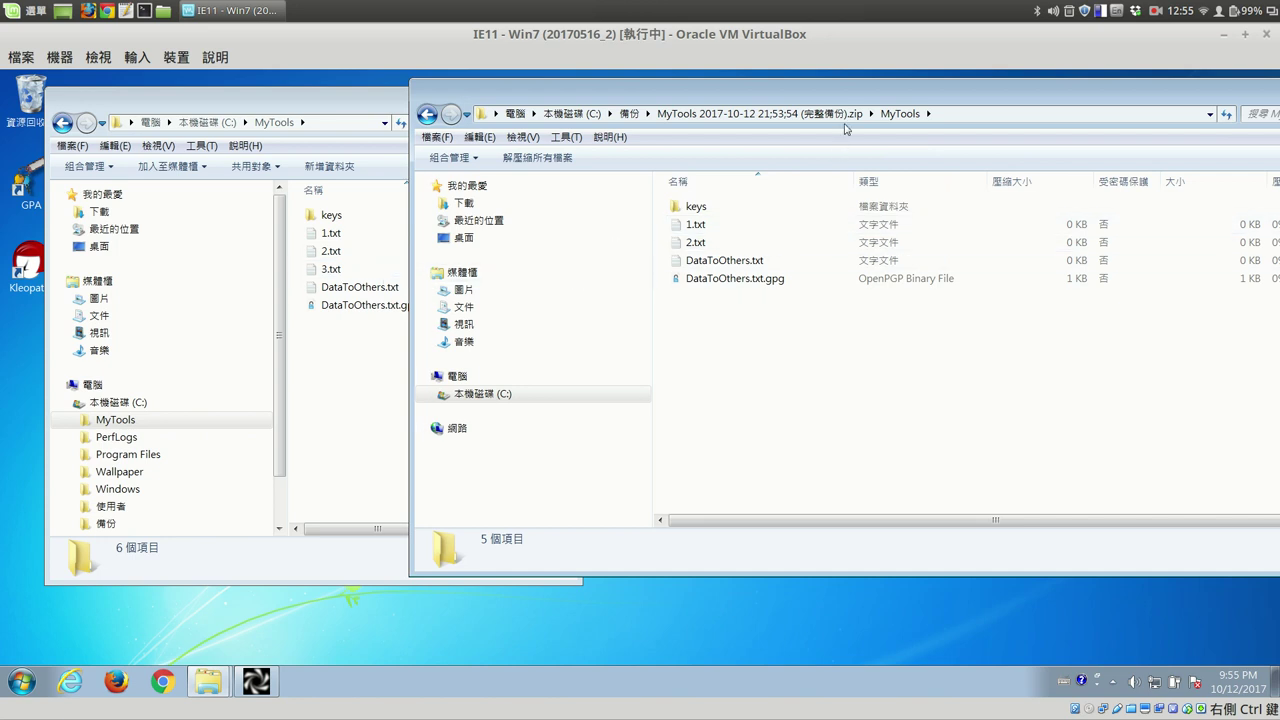
- Return the zip window to the 備份 folder and close the window showing C:\MyTools
{"action": "left_click", "coordinate": [628, 114]}
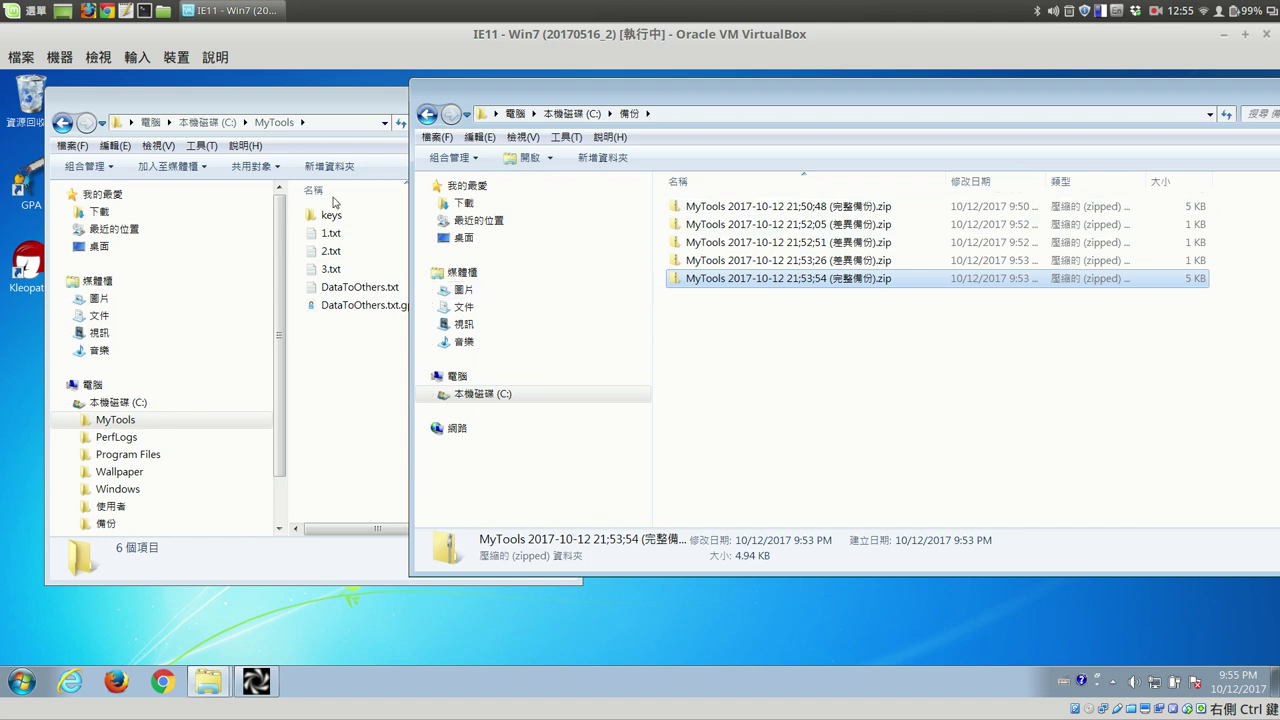
{"action": "left_click", "coordinate": [379, 108]}
{"action": "left_click", "coordinate": [564, 103]}
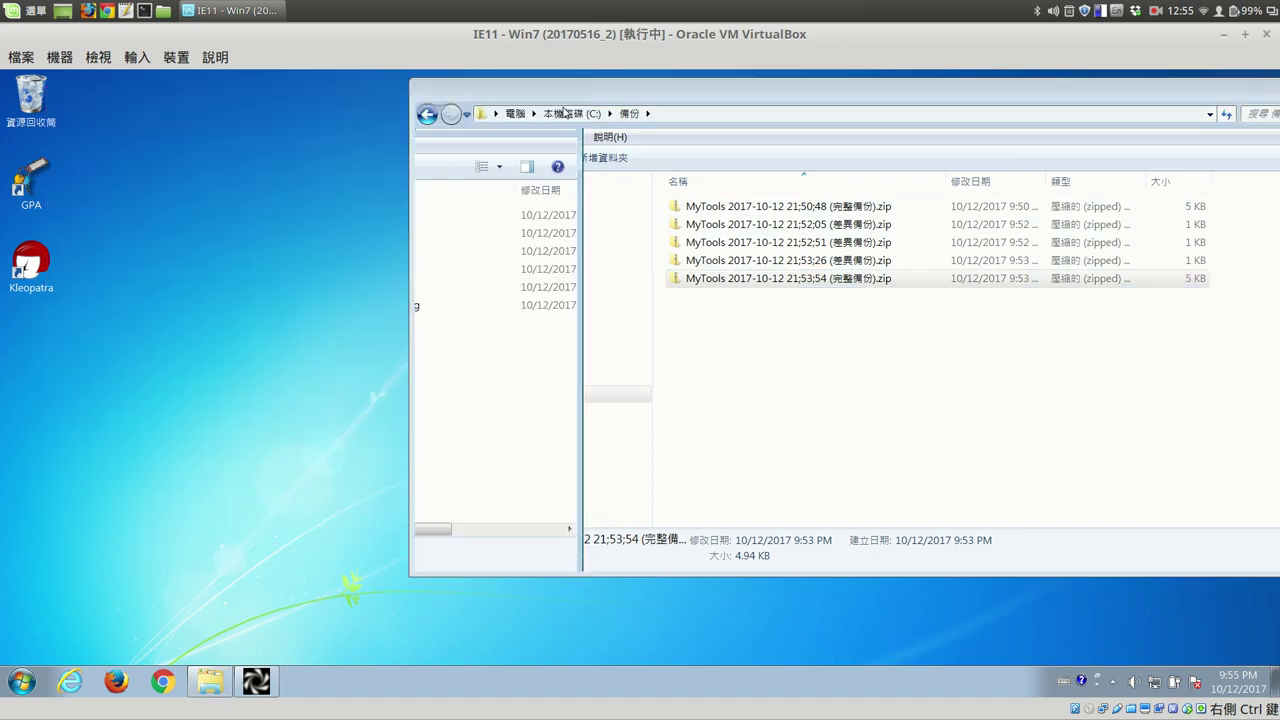
- Switch to Cobian Backup, run the 差異備份 task, and maximize the 備份 folder window to watch for the new backup
{"action": "left_click", "coordinate": [256, 682]}
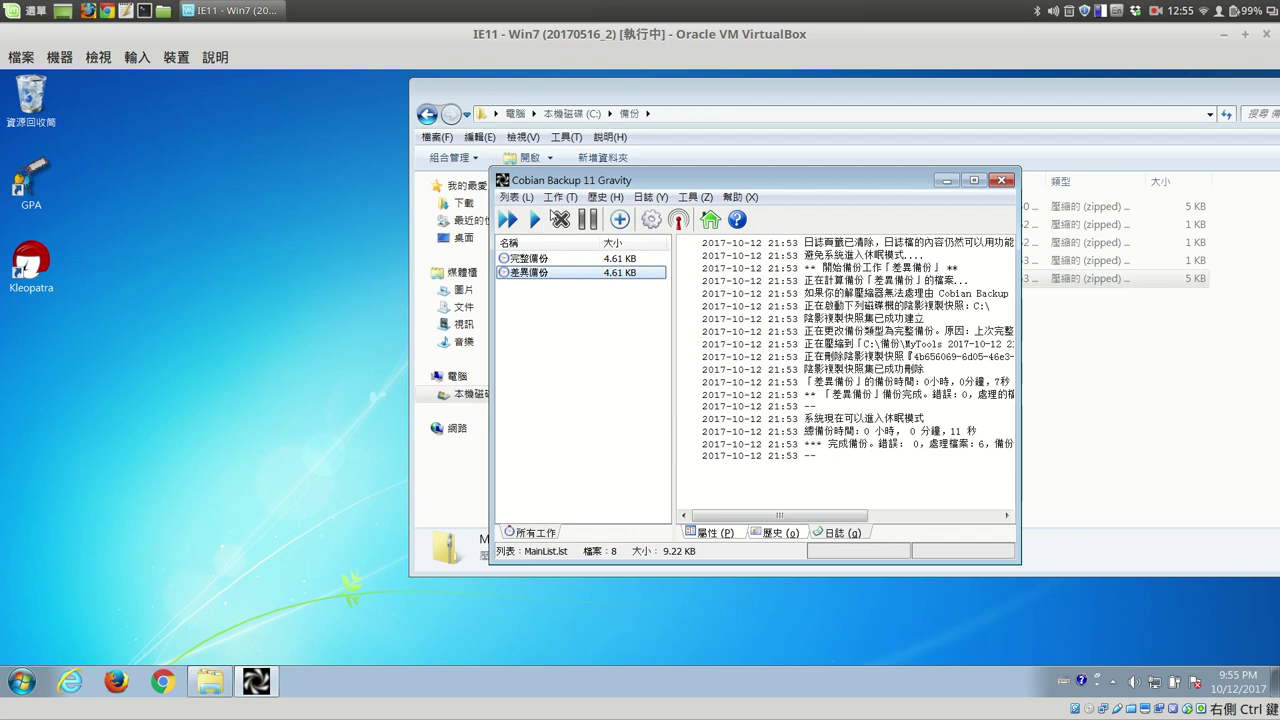
{"action": "left_click", "coordinate": [536, 220]}
{"action": "left_click", "coordinate": [708, 407]}
{"action": "left_click_drag", "start_coordinate": [1194, 92], "coordinate": [935, 94]}
{"action": "left_click", "coordinate": [1098, 95]}
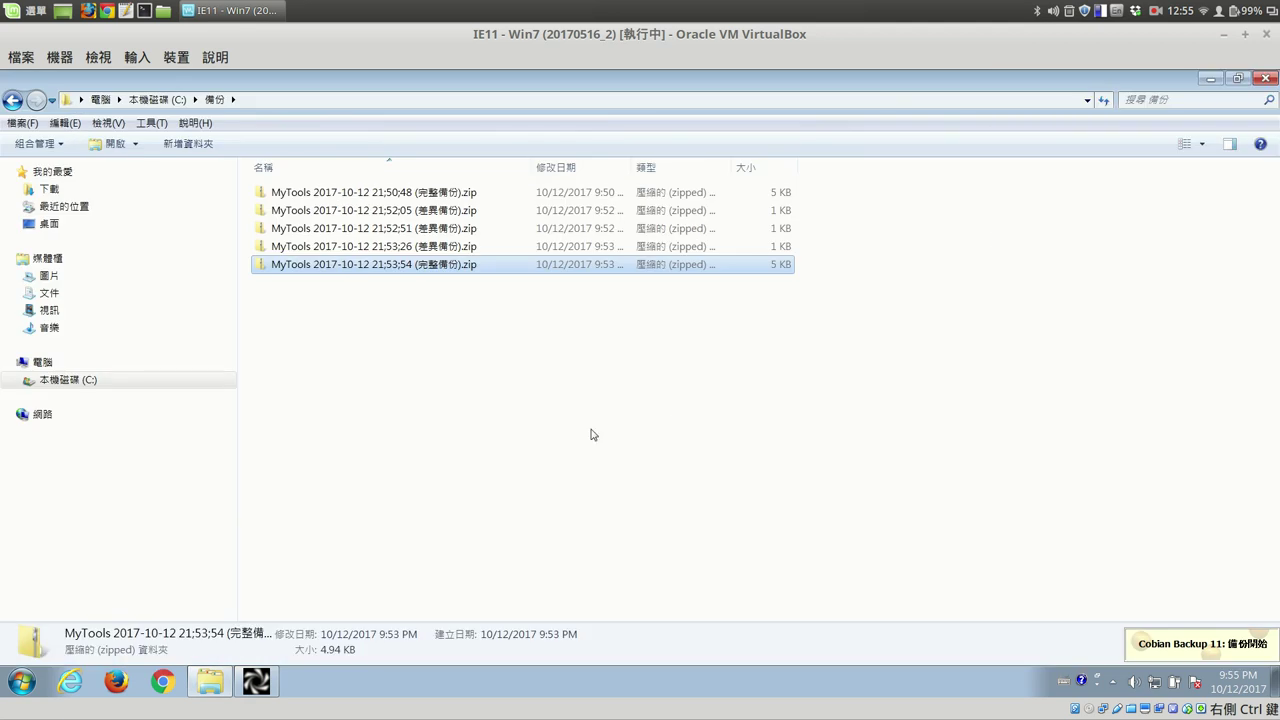
{"action": "left_click", "coordinate": [257, 683]}
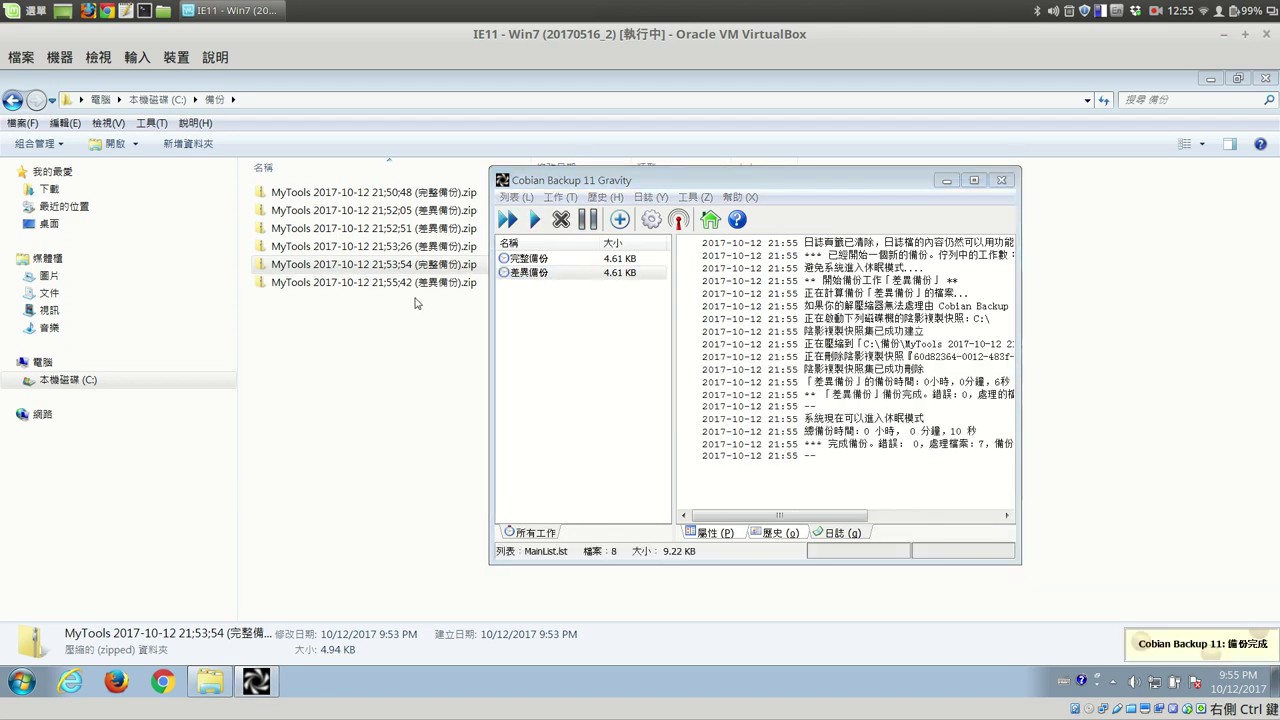
- Examine the MyTools folder inside the 21;55;42 differential zip and return to the 備份 folder
{"action": "left_click", "coordinate": [405, 286]}
{"action": "double_click", "coordinate": [396, 286]}
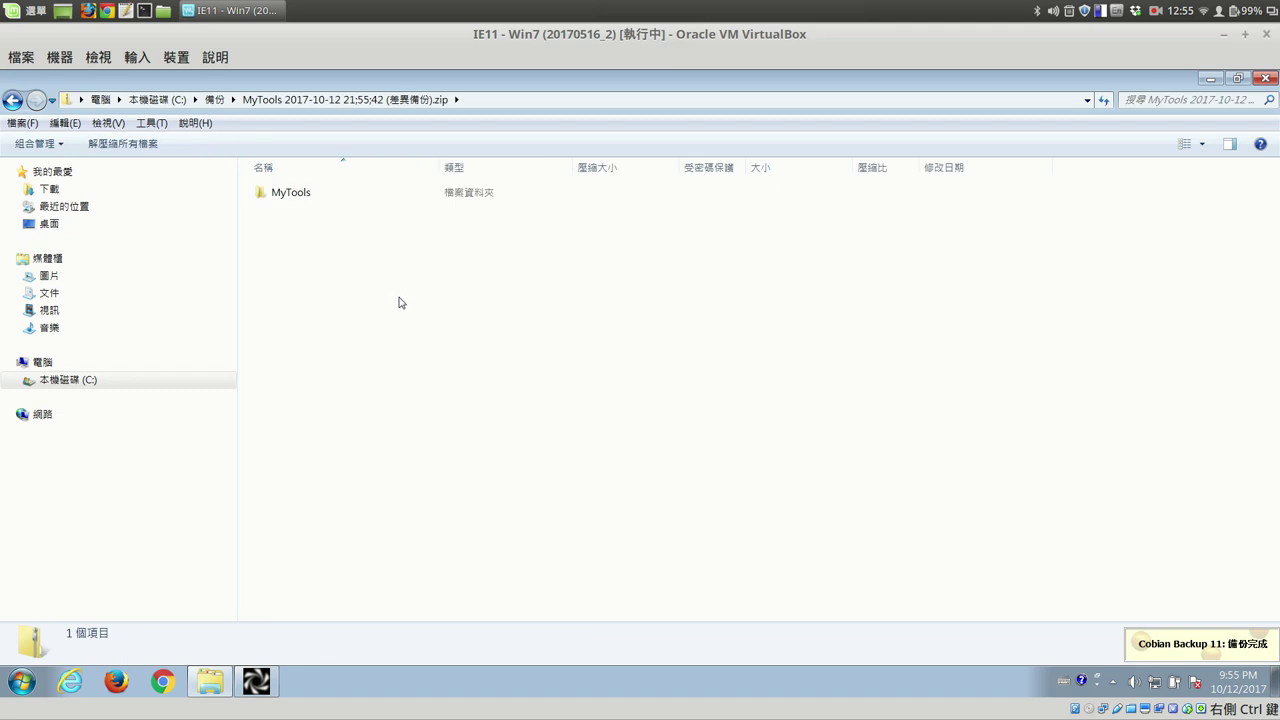
{"action": "double_click", "coordinate": [304, 196]}
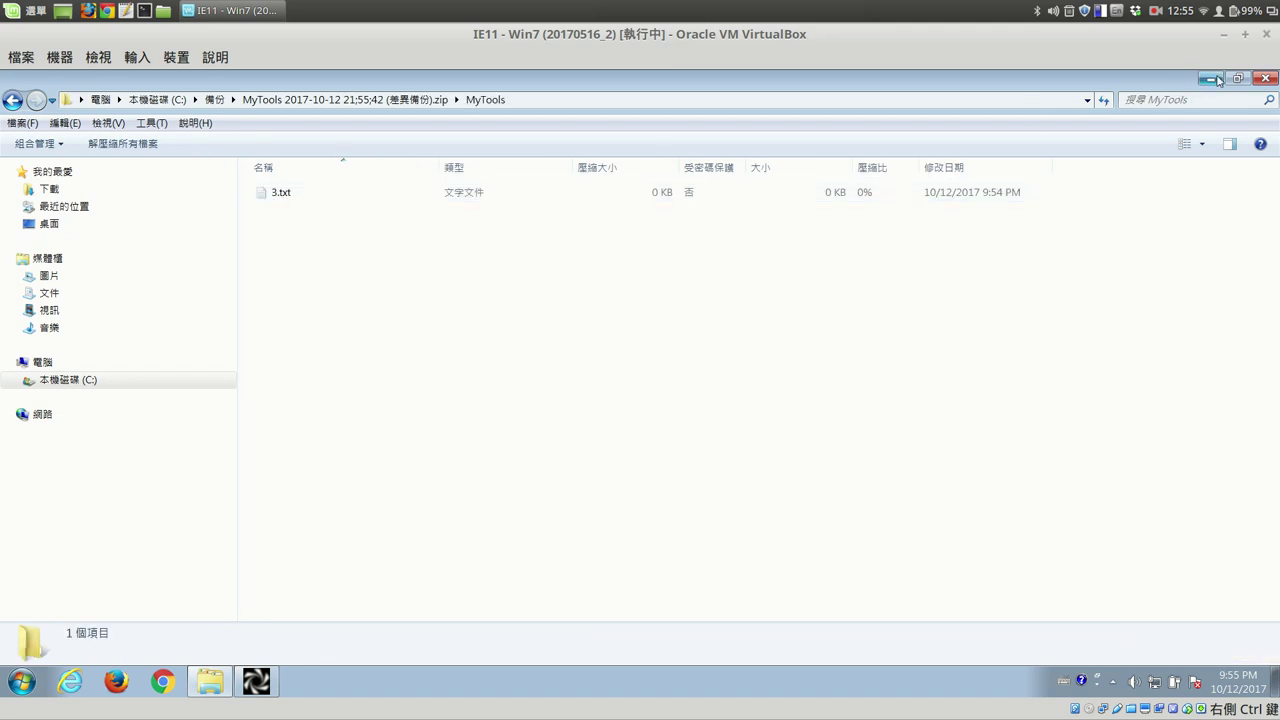
{"action": "left_click", "coordinate": [214, 100]}
{"action": "left_click", "coordinate": [439, 349]}
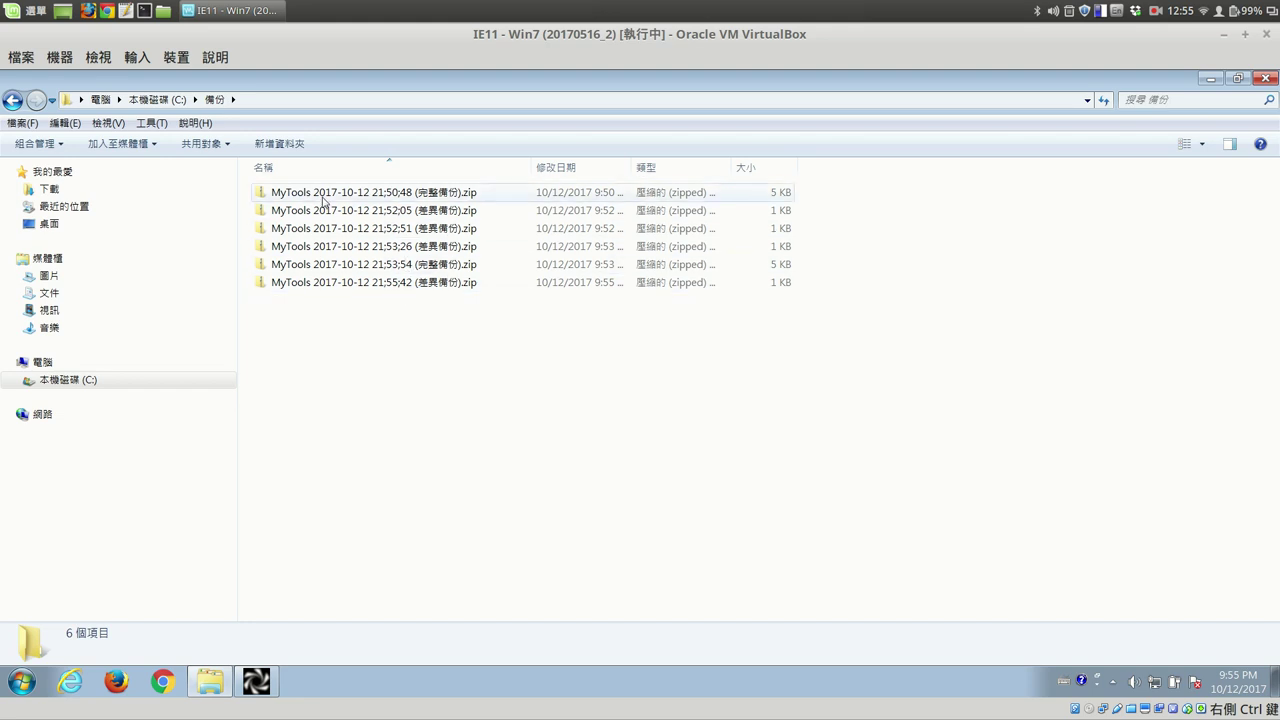
- Extract the 21;53;54 full-backup zip and the 21;55;42 differential zip directly into the 備份 folder with 7-Zip
{"action": "left_click", "coordinate": [378, 285]}
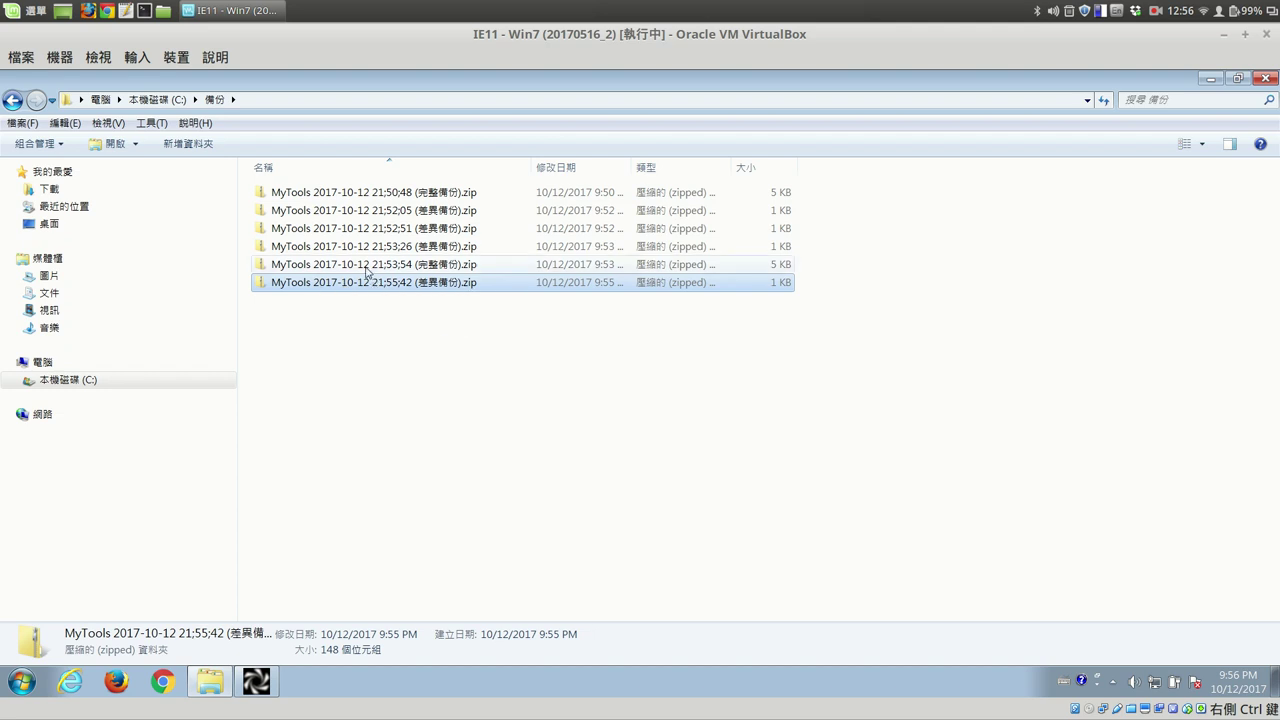
{"action": "left_click", "coordinate": [422, 266], "text": "ctrl"}
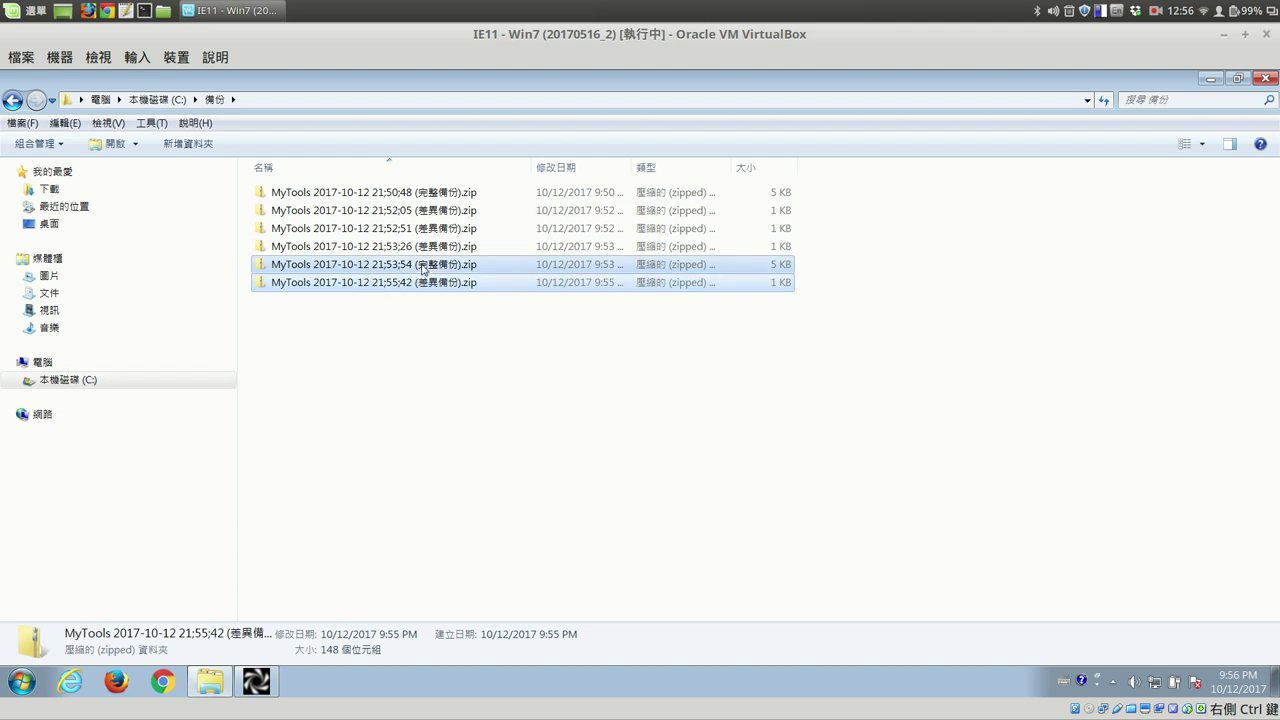
{"action": "left_click", "coordinate": [410, 318]}
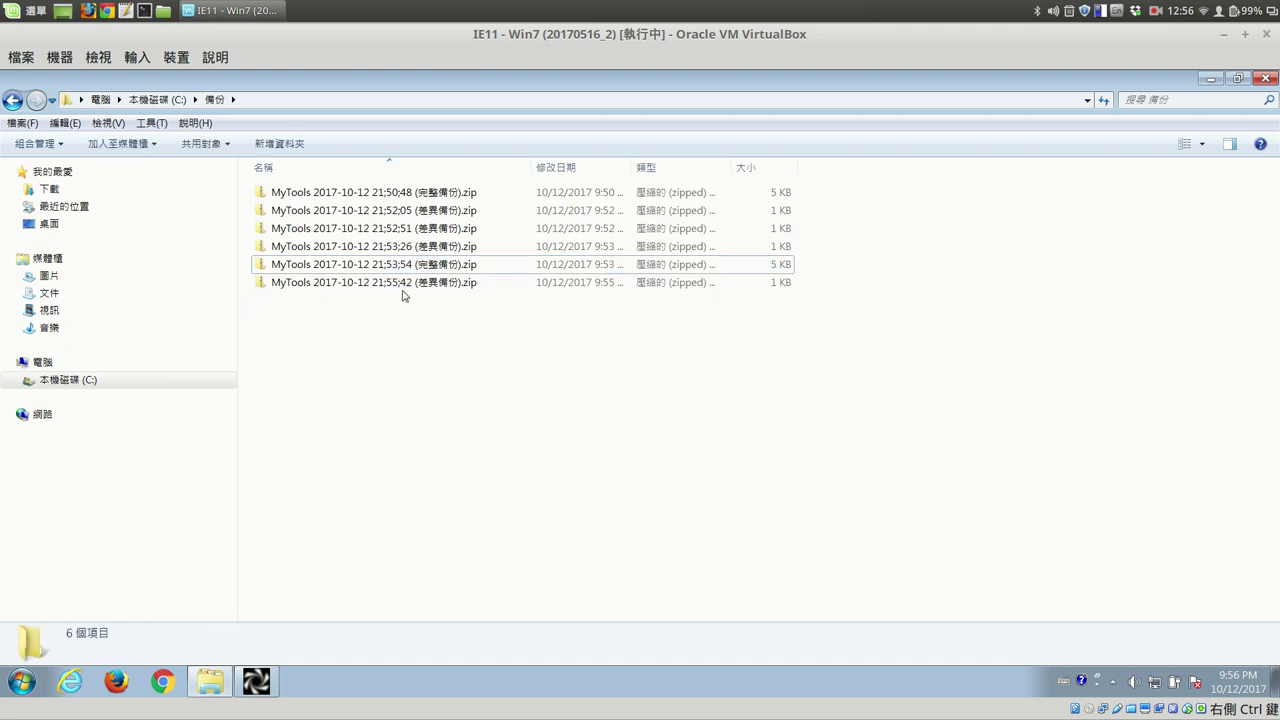
{"action": "right_click", "coordinate": [409, 266]}
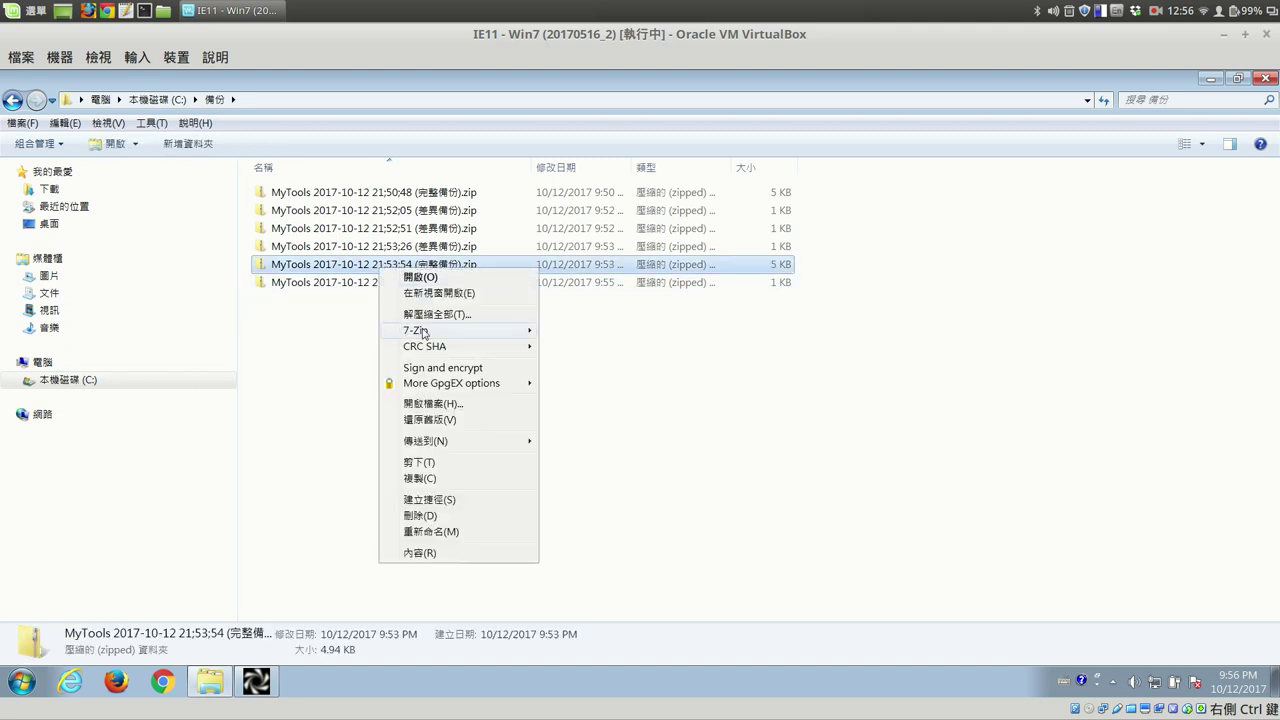
{"action": "mouse_move", "coordinate": [440, 330]}
{"action": "left_click", "coordinate": [609, 386]}
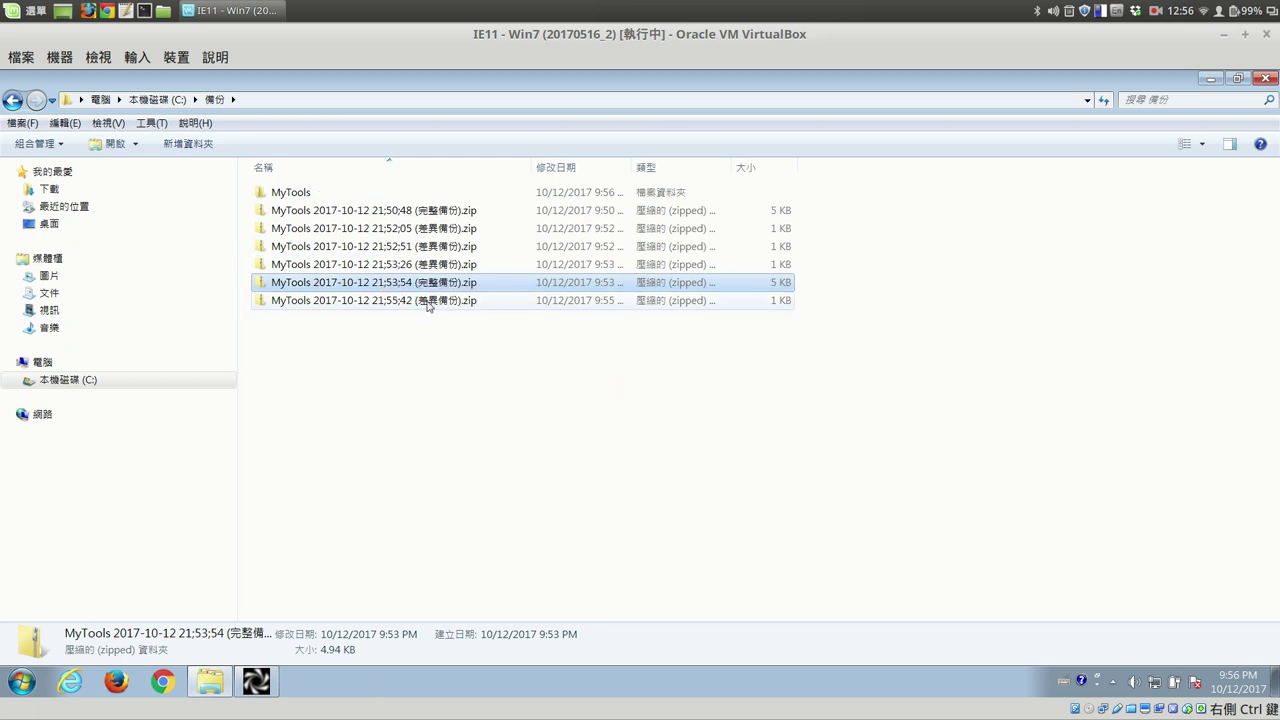
{"action": "right_click", "coordinate": [421, 301]}
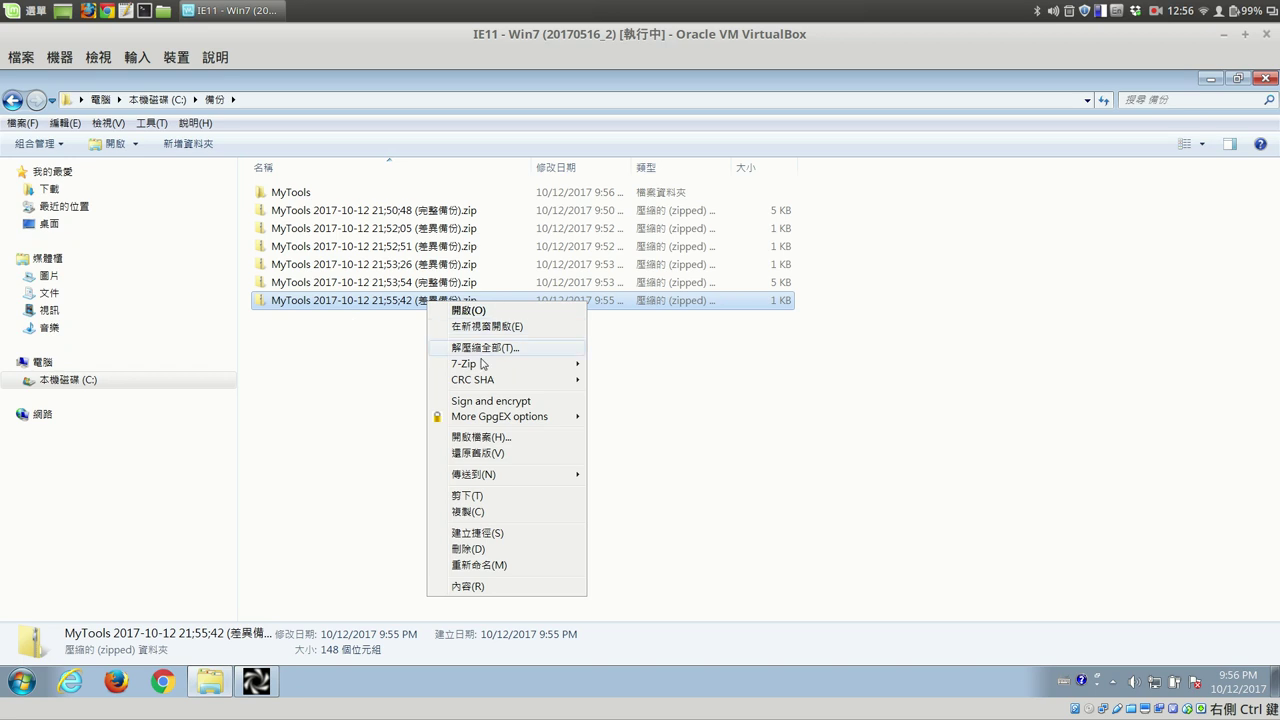
{"action": "mouse_move", "coordinate": [522, 366]}
{"action": "left_click", "coordinate": [671, 413]}
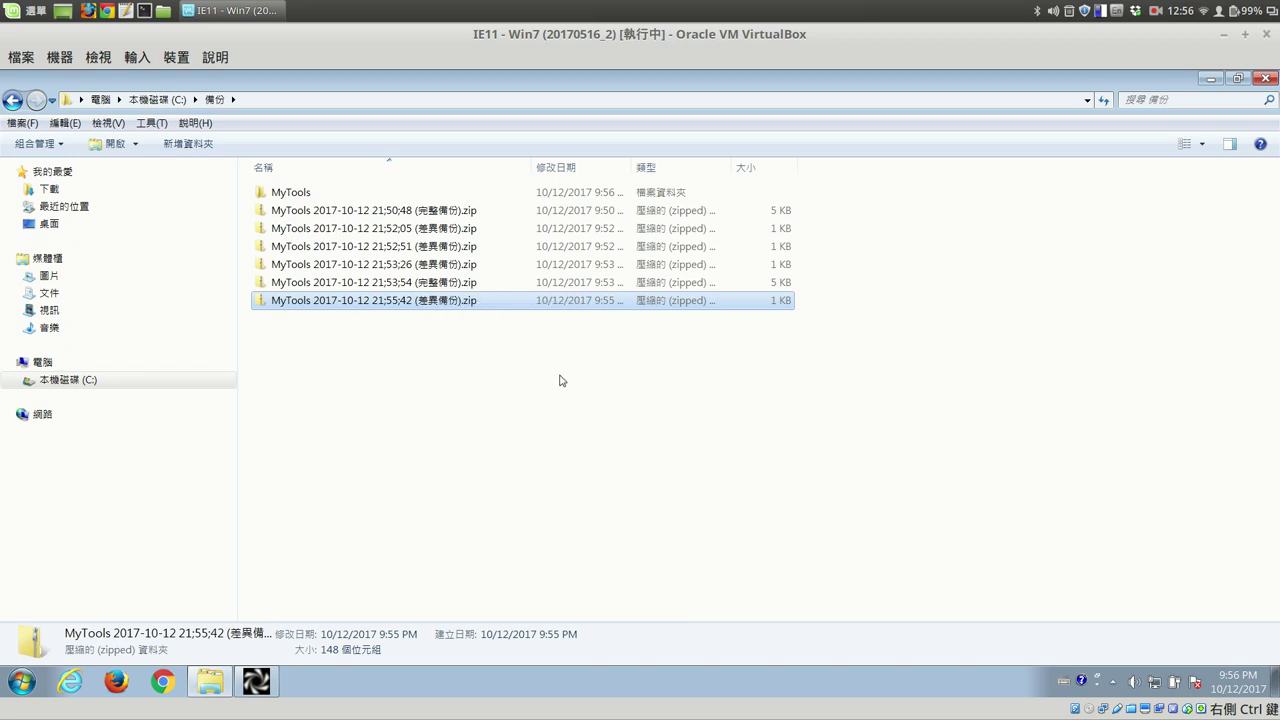
- Check the contents of the extracted MyTools folder in 備份, and delete that folder
{"action": "double_click", "coordinate": [304, 192]}
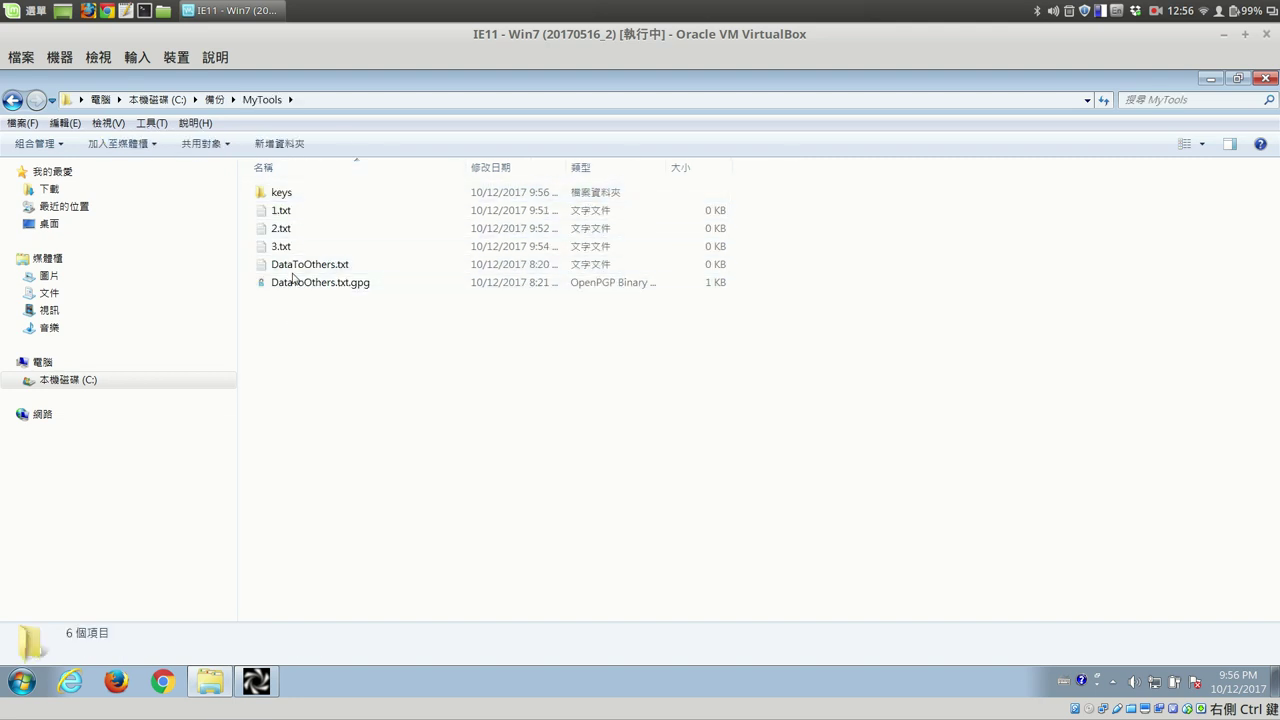
{"action": "left_click", "coordinate": [214, 99]}
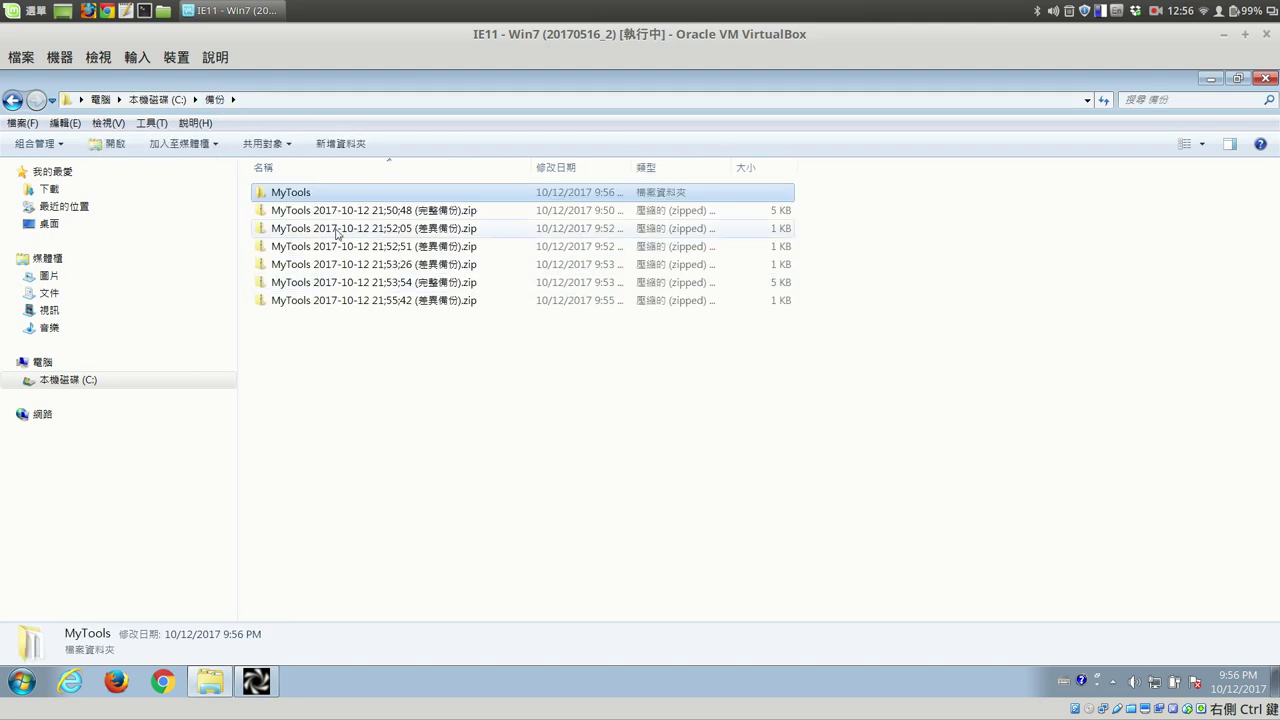
{"action": "right_click", "coordinate": [321, 199]}
{"action": "left_click", "coordinate": [364, 437]}
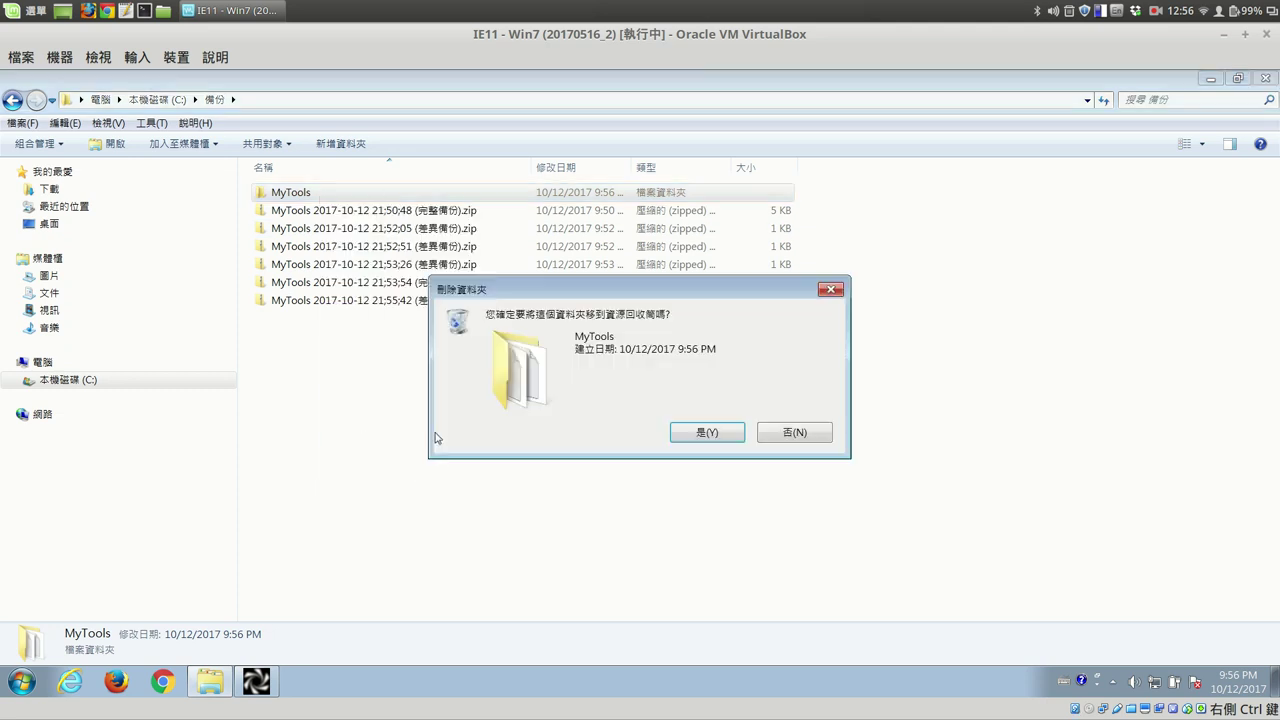
{"action": "left_click", "coordinate": [727, 434]}
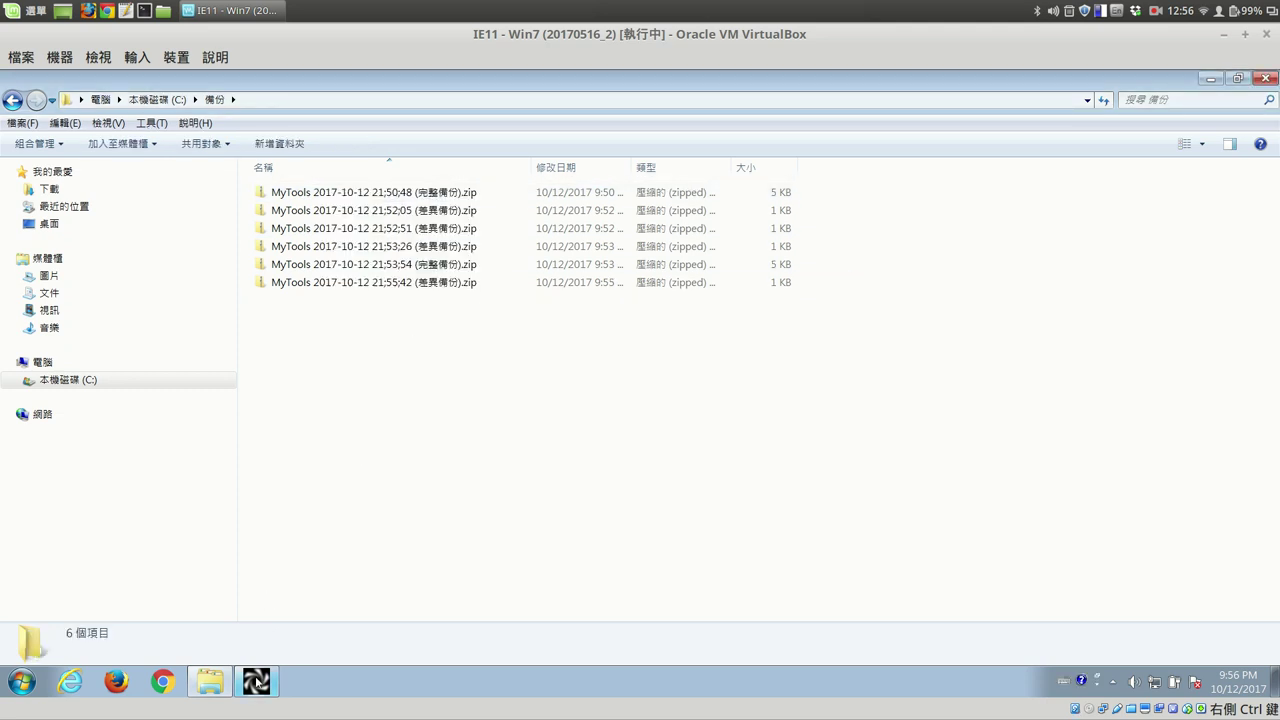
- Switch to Cobian Backup and run the 差異備份 task three times in a row, letting each backup finish
{"action": "left_click", "coordinate": [257, 681]}
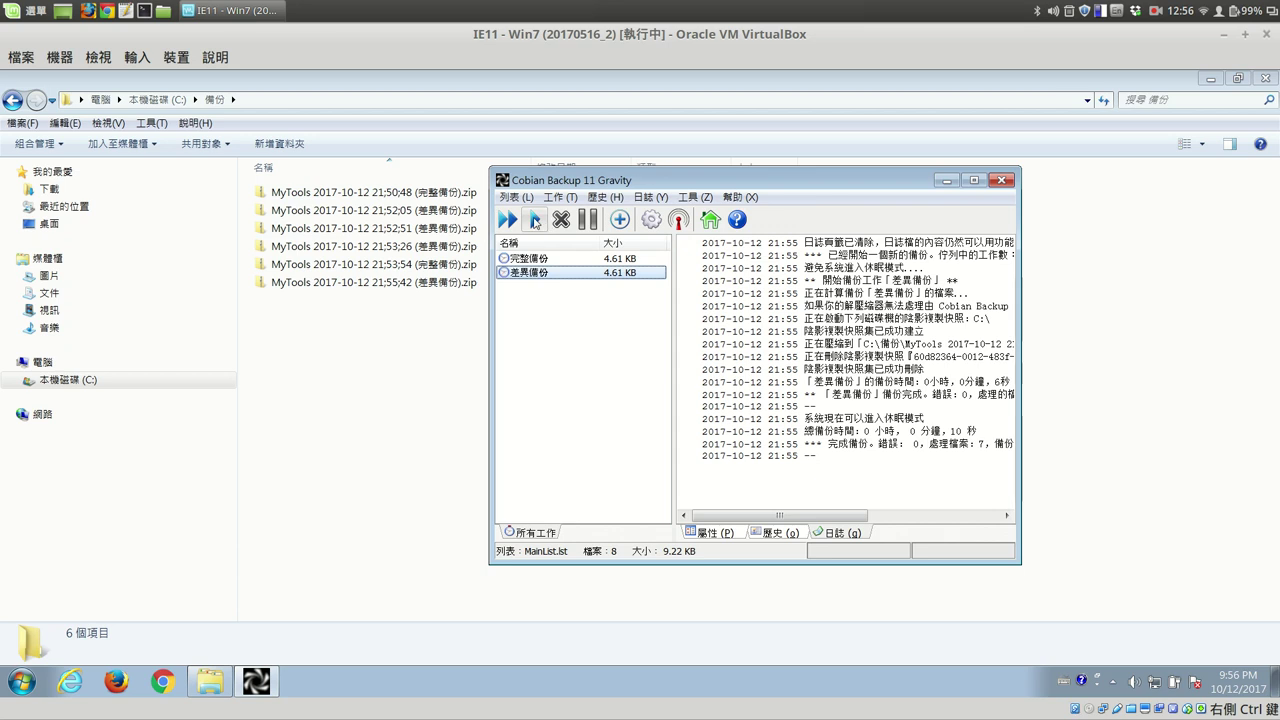
{"action": "left_click", "coordinate": [535, 221]}
{"action": "left_click", "coordinate": [702, 400]}
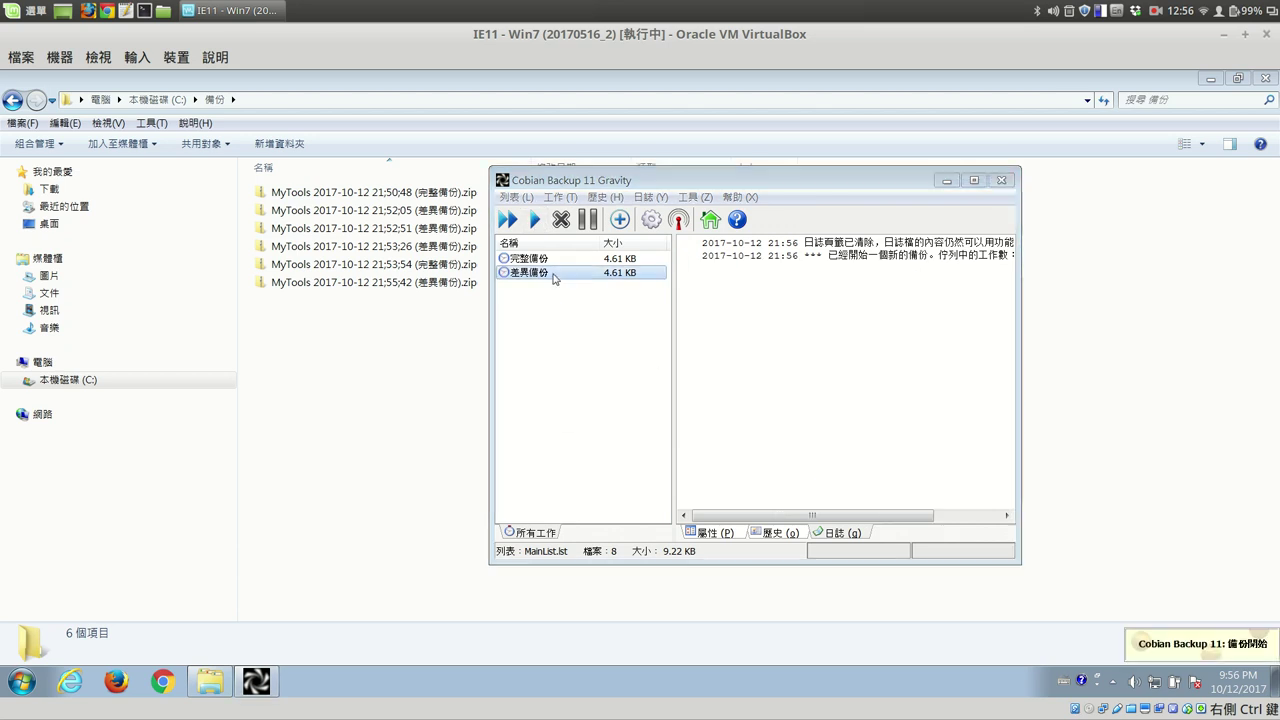
{"action": "left_click", "coordinate": [602, 312]}
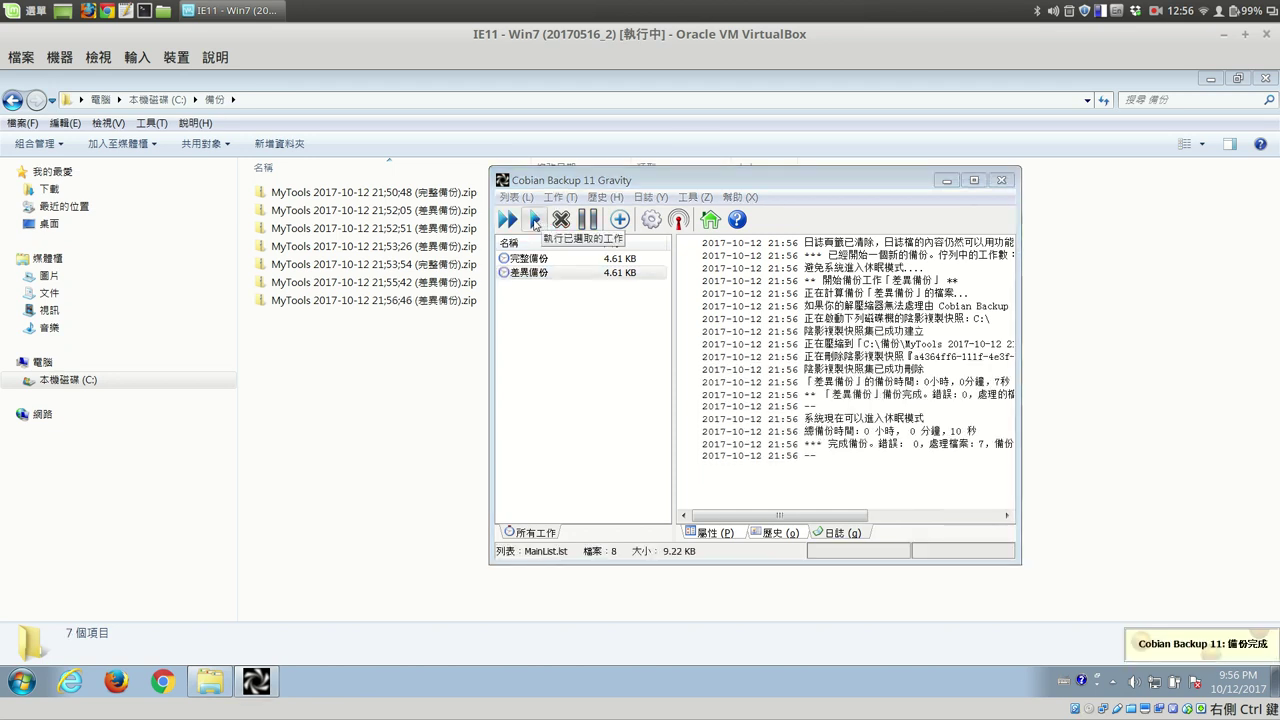
{"action": "left_click", "coordinate": [535, 224]}
{"action": "left_click", "coordinate": [706, 409]}
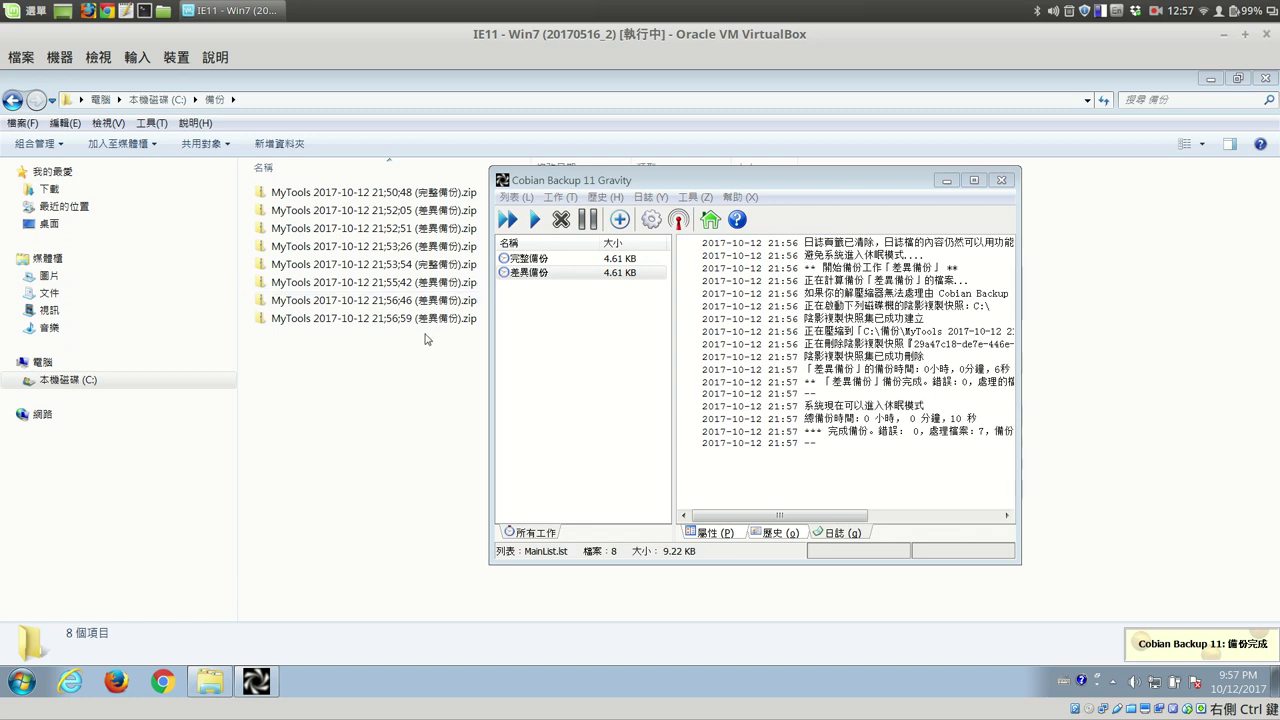
{"action": "left_click", "coordinate": [534, 219]}
{"action": "left_click", "coordinate": [676, 402]}
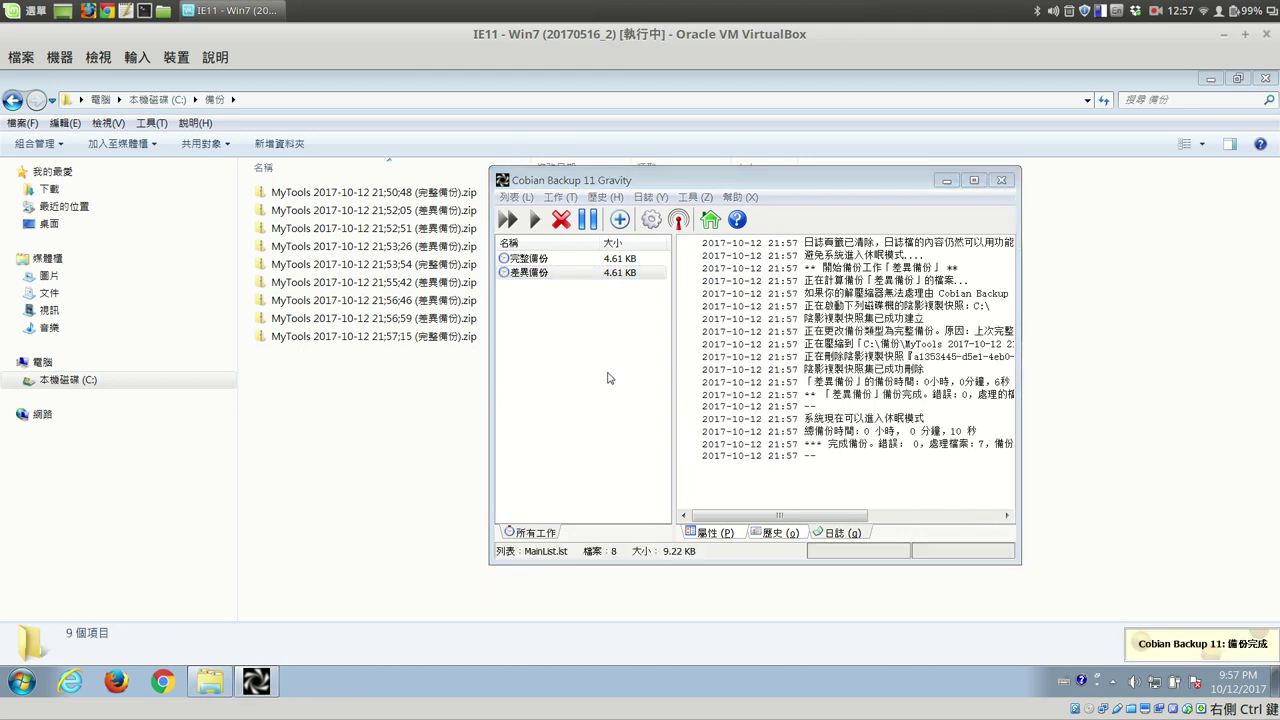
{"action": "left_click", "coordinate": [503, 330]}
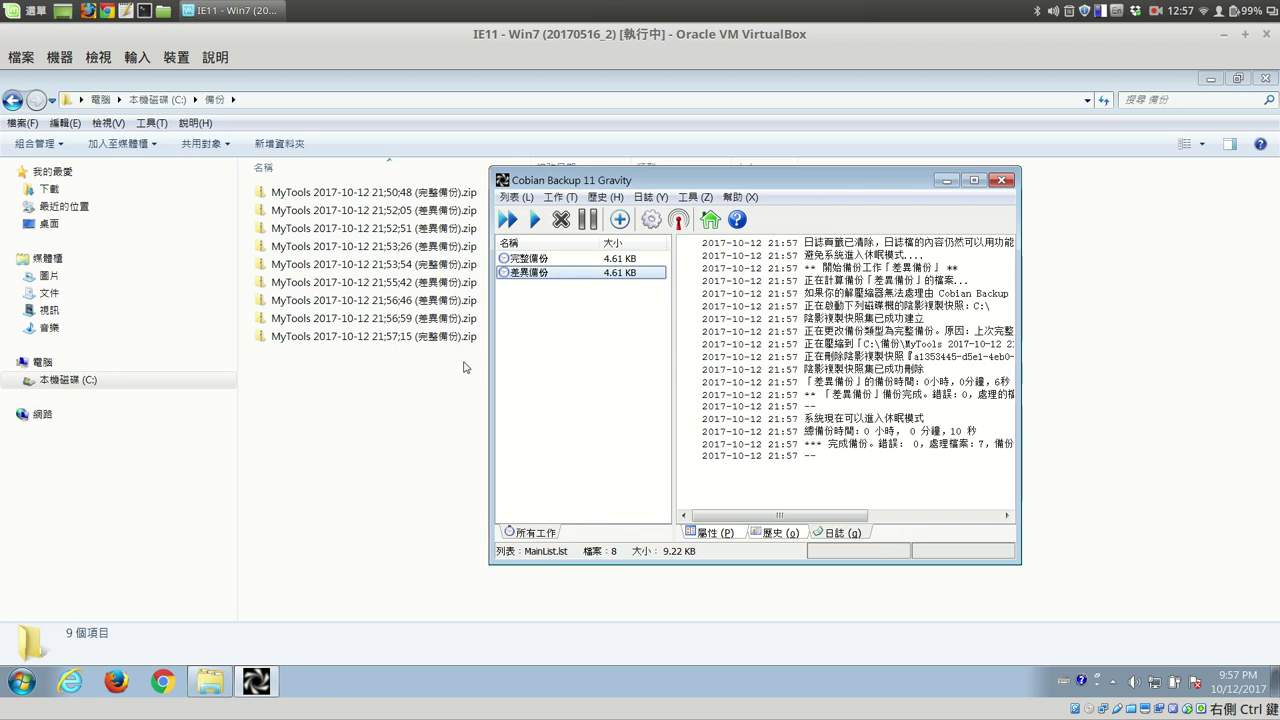
- Create a new text file named 4 in the C:\MyTools folder and return to the 備份 folder
{"action": "left_click", "coordinate": [116, 383]}
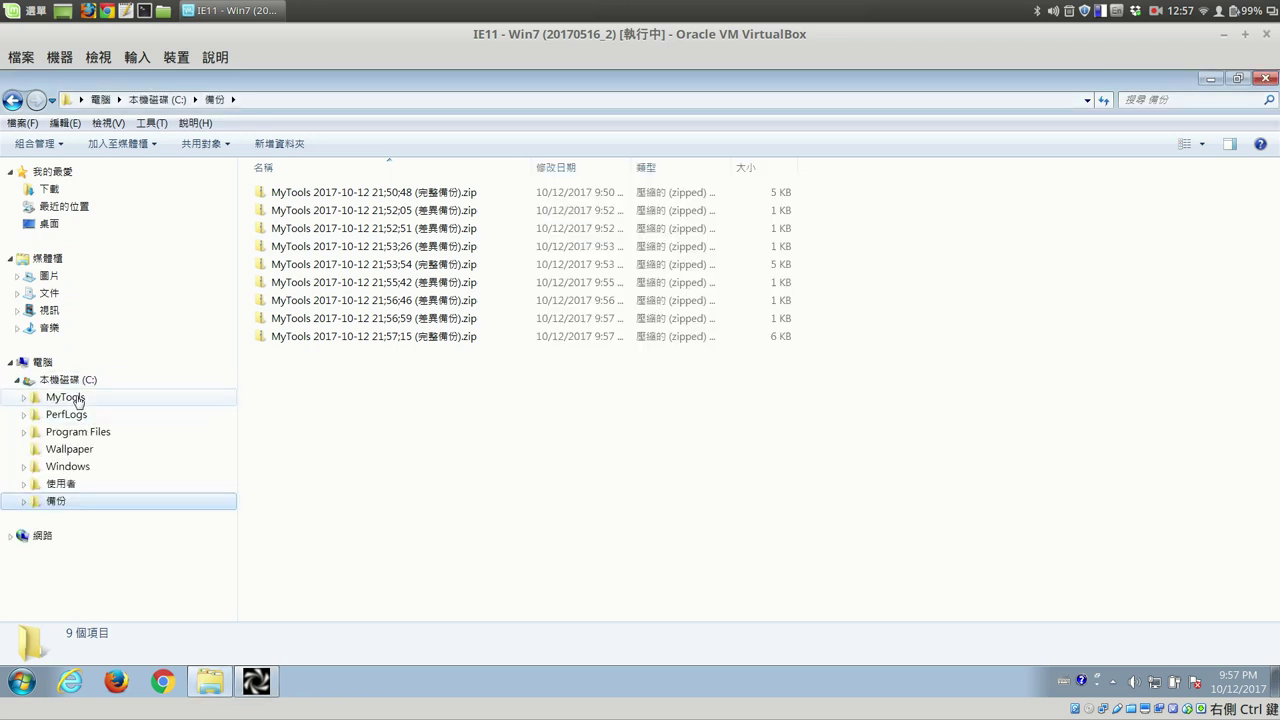
{"action": "left_click", "coordinate": [70, 398]}
{"action": "right_click", "coordinate": [361, 354]}
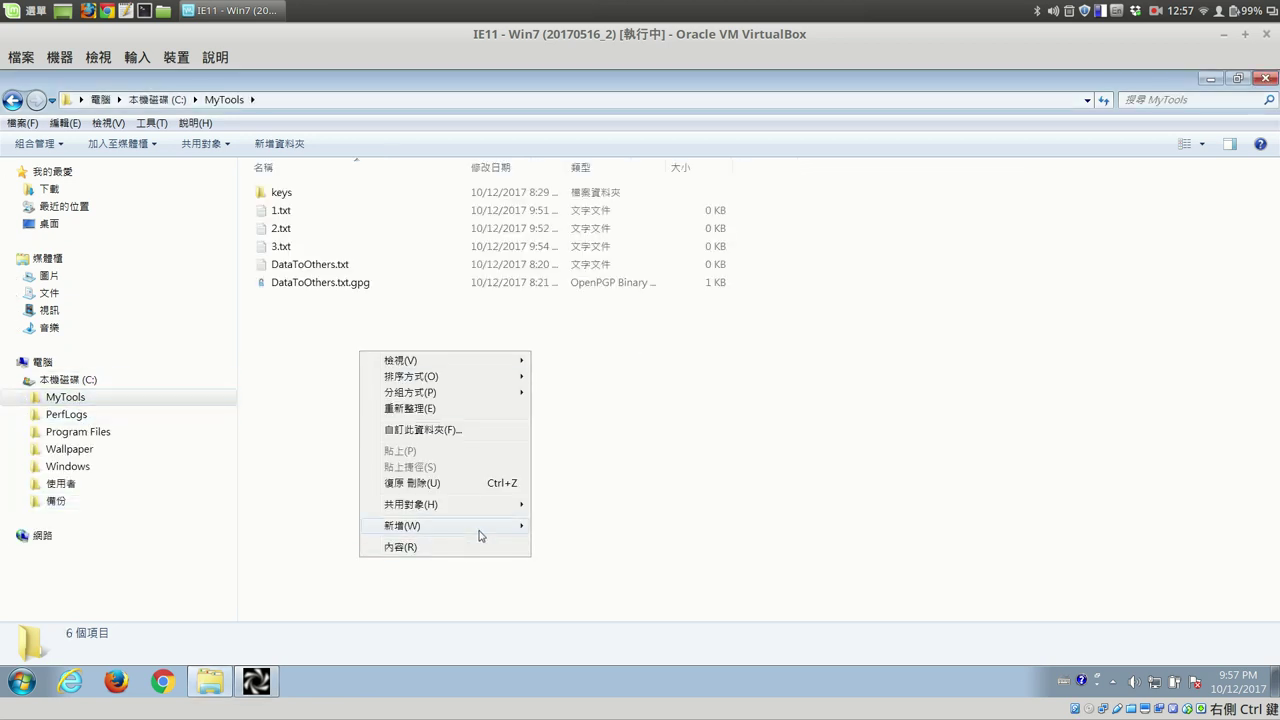
{"action": "mouse_move", "coordinate": [480, 528]}
{"action": "left_click", "coordinate": [588, 637]}
{"action": "type", "text": "4"}
{"action": "key", "text": "Return"}
{"action": "left_click", "coordinate": [55, 502]}
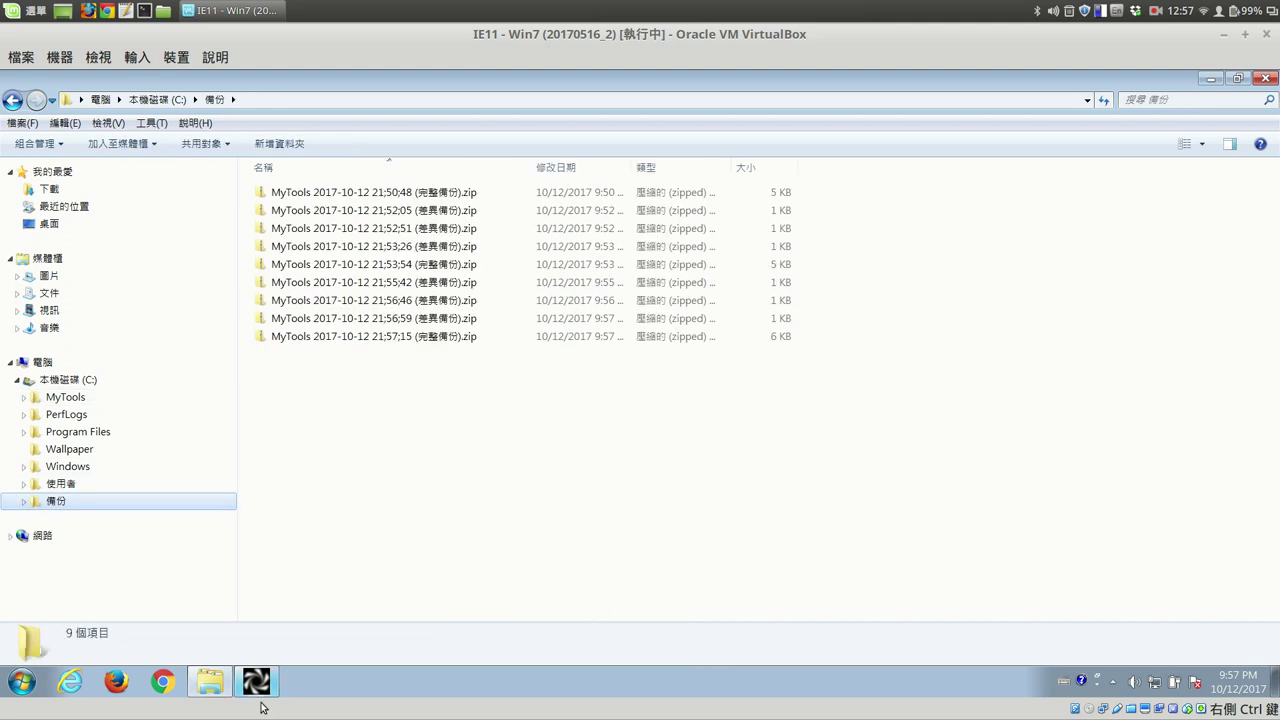
- Switch back to Cobian Backup and run the 差異備份 task four more times to back up the added file
{"action": "left_click", "coordinate": [256, 681]}
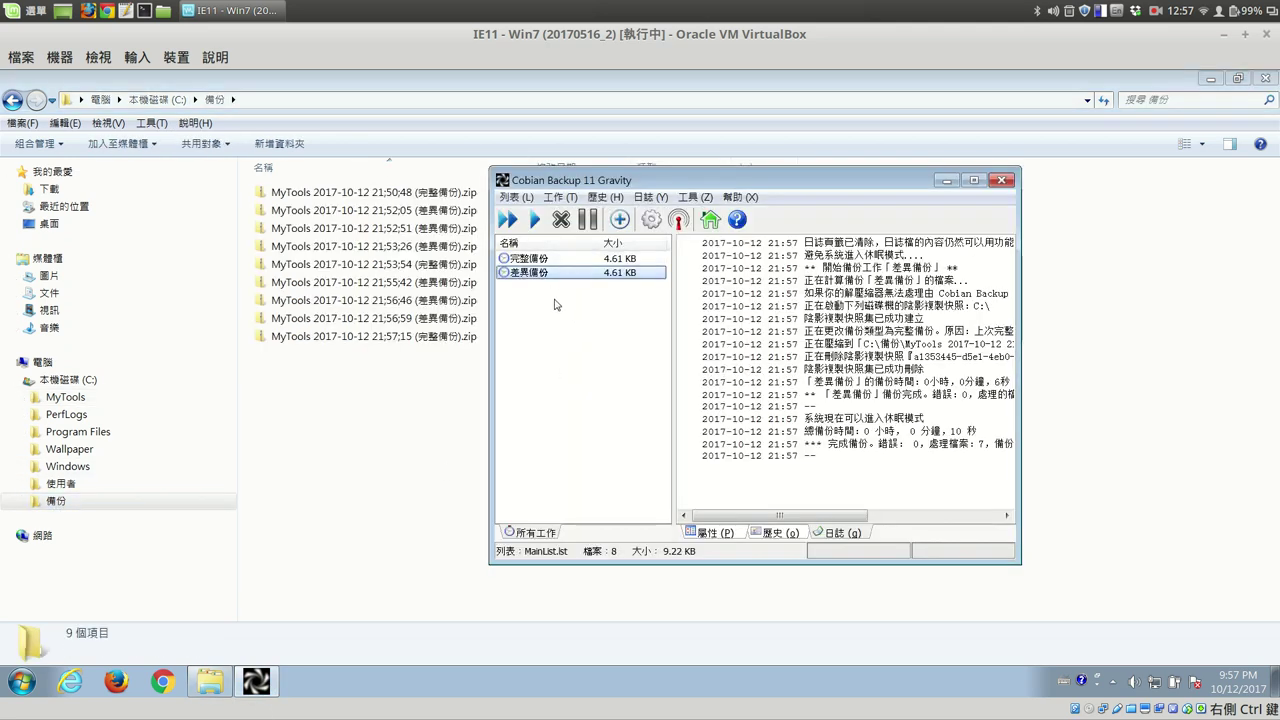
{"action": "left_click", "coordinate": [534, 219]}
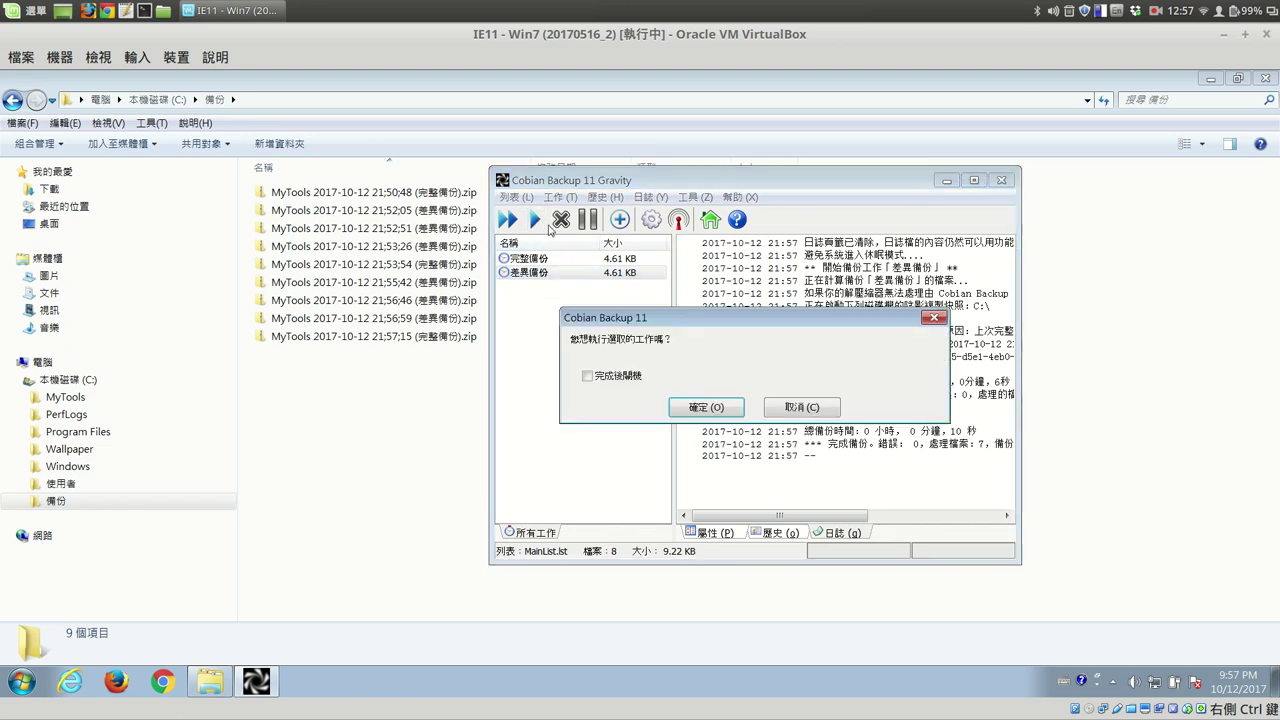
{"action": "left_click", "coordinate": [700, 410]}
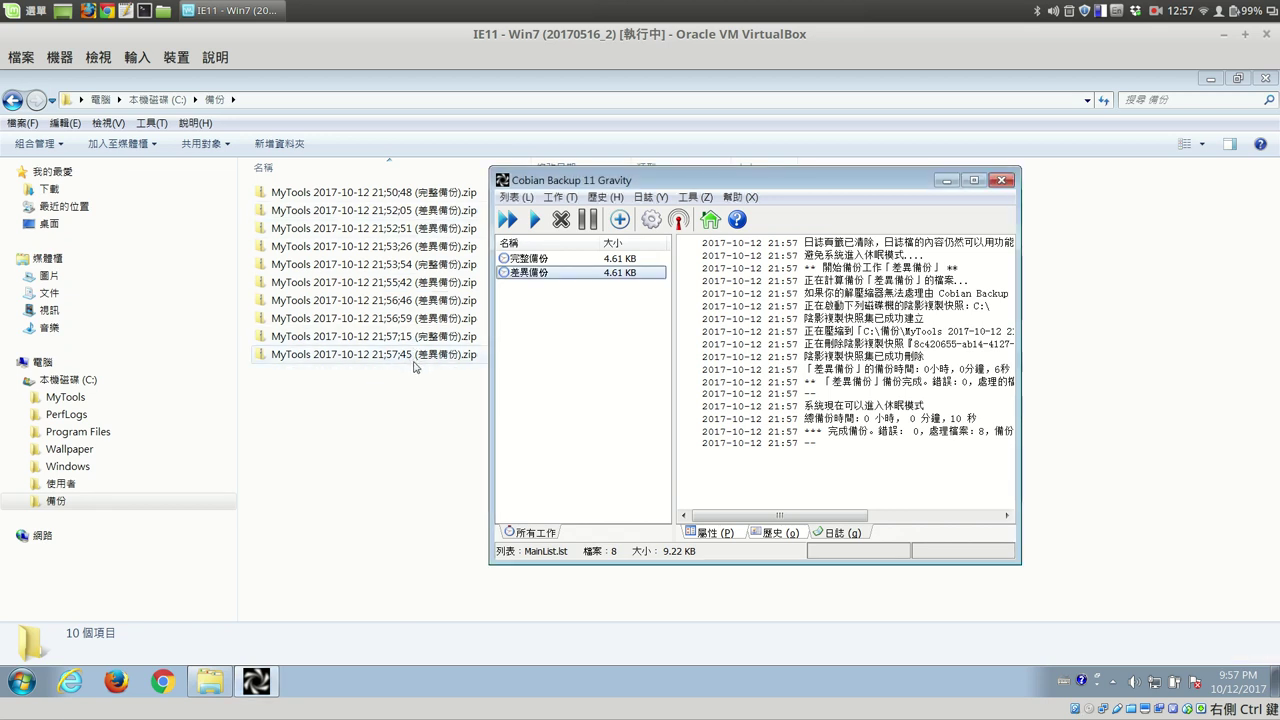
{"action": "left_click", "coordinate": [534, 219]}
{"action": "left_click", "coordinate": [716, 408]}
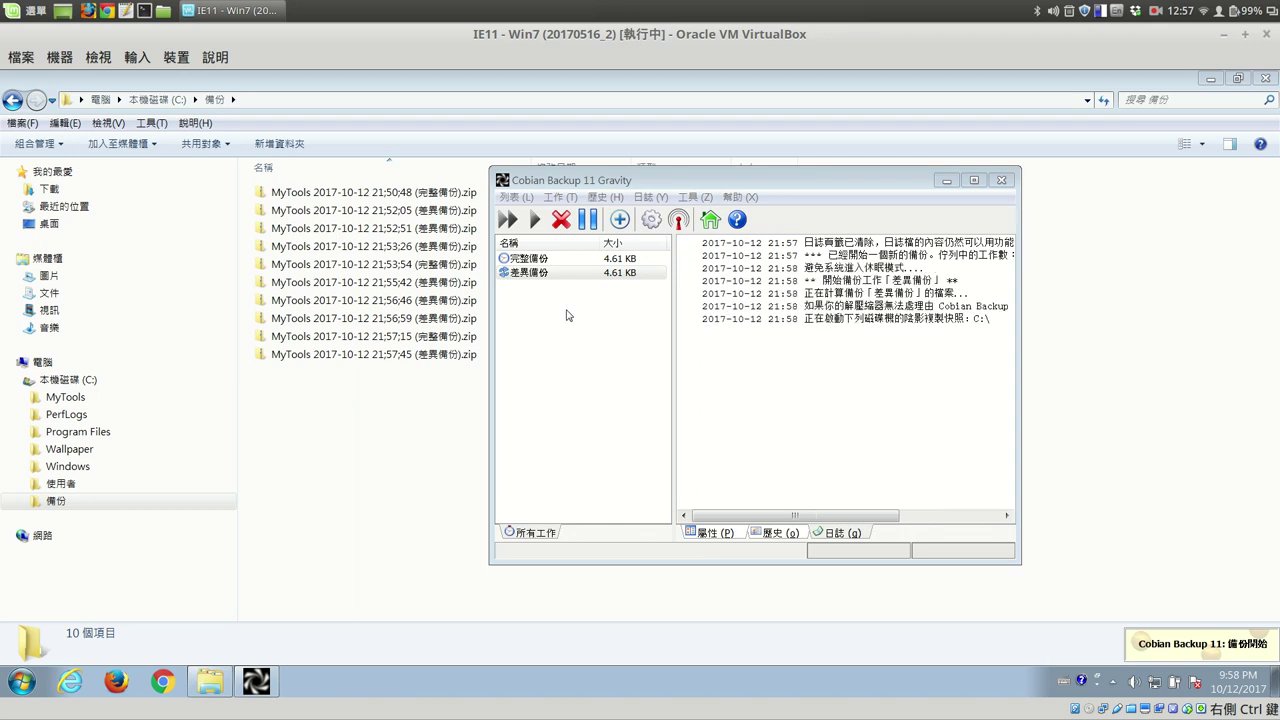
{"action": "left_click", "coordinate": [566, 315]}
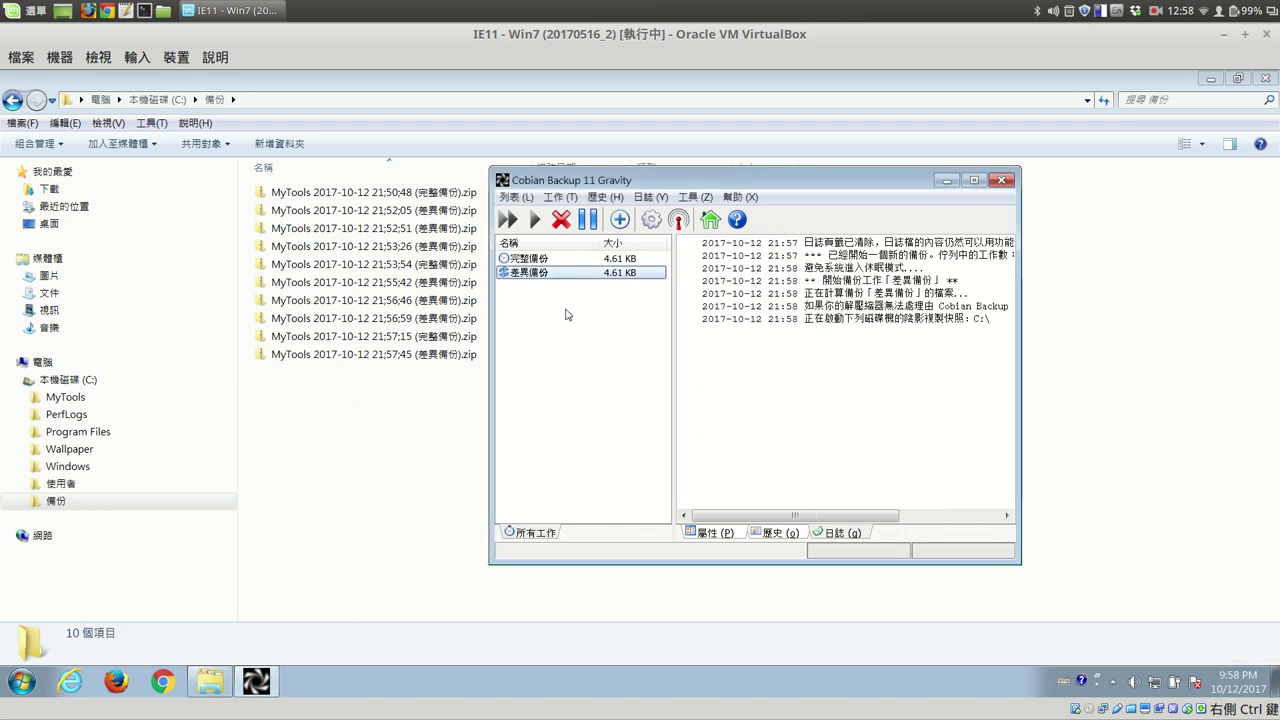
{"action": "left_click", "coordinate": [535, 222]}
{"action": "left_click", "coordinate": [666, 411]}
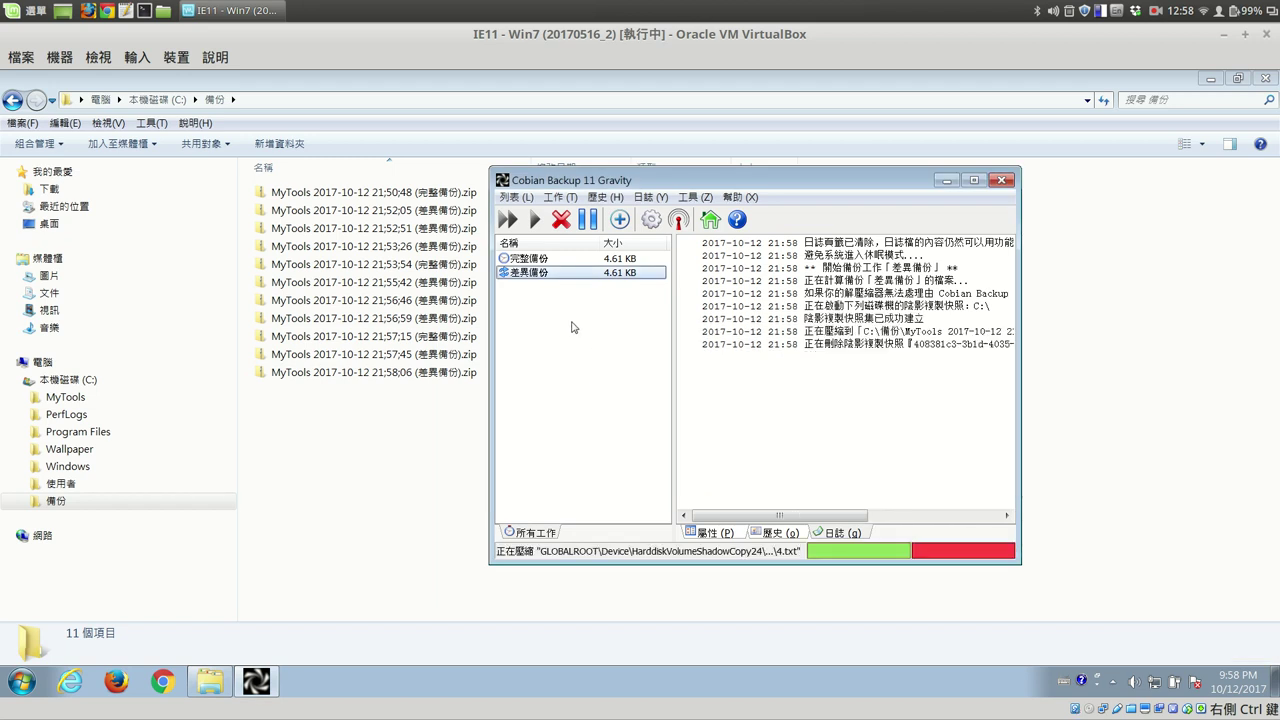
{"action": "left_click", "coordinate": [535, 221]}
{"action": "left_click", "coordinate": [684, 405]}
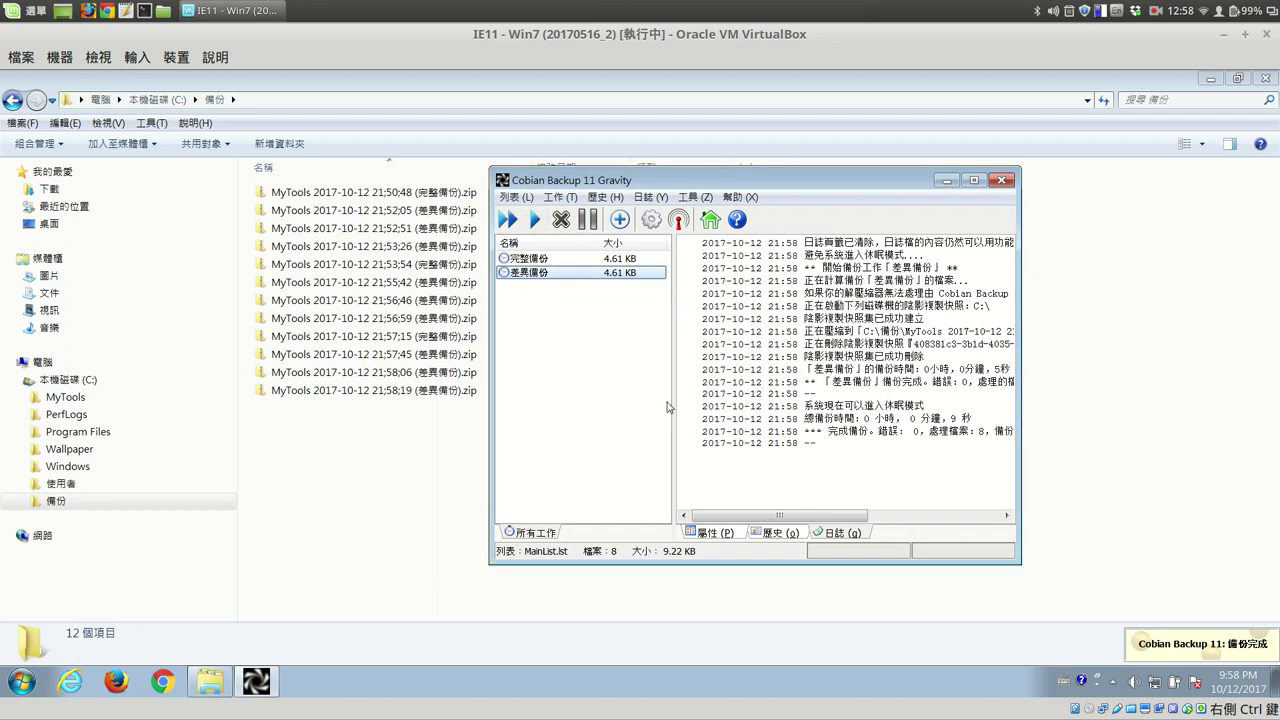